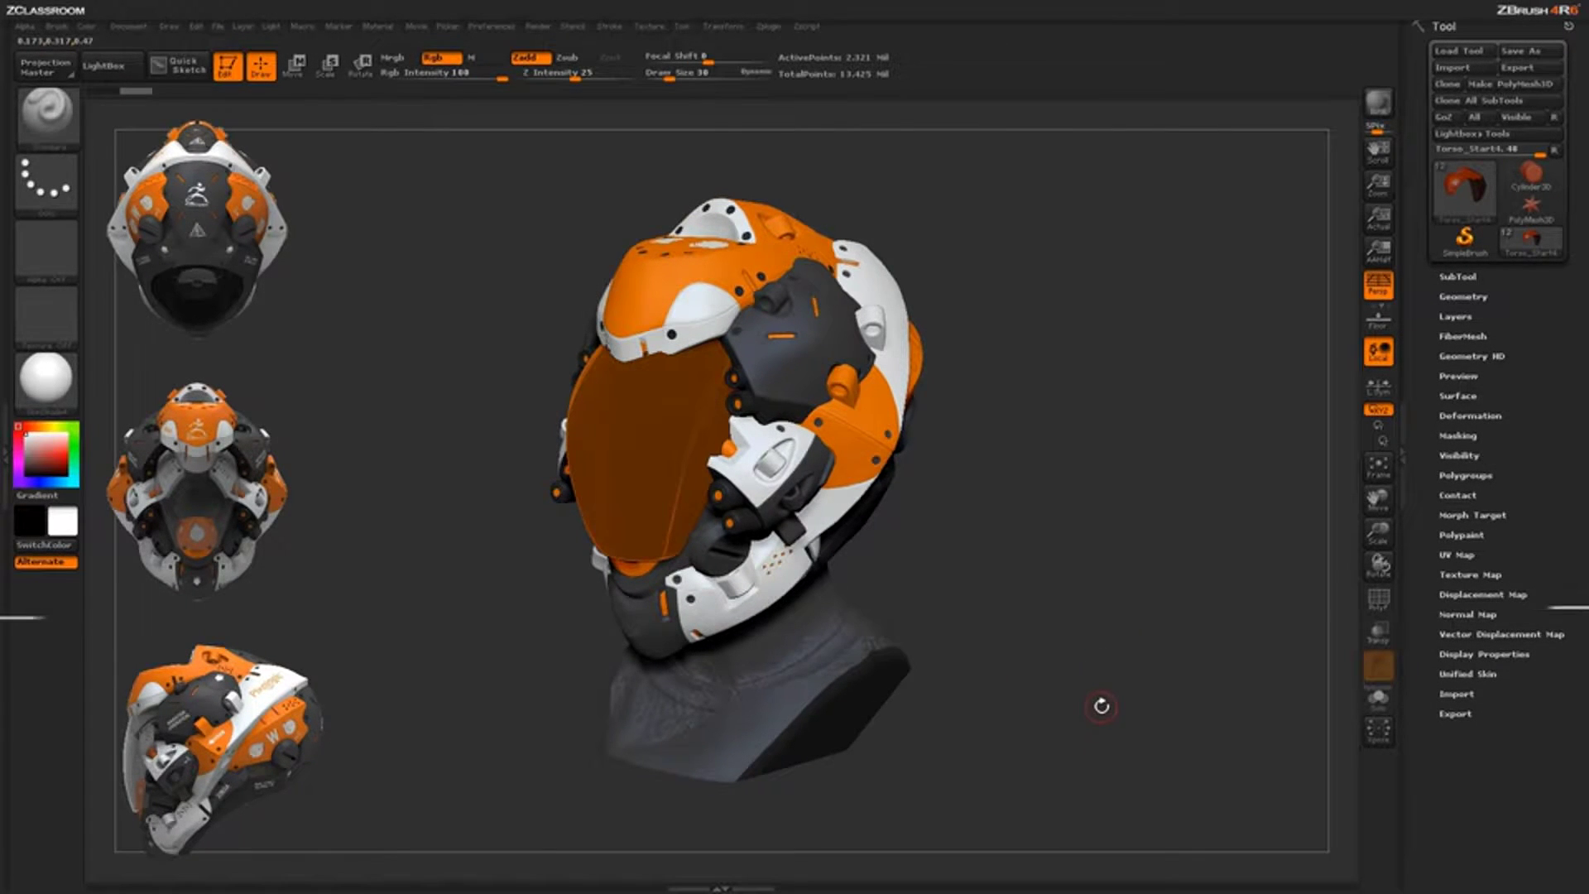
# Step: Inspect the helmet from several angles and look over the active subtool's layer list
pyautogui.moveTo(1113, 662); pyautogui.dragTo(1018, 574)
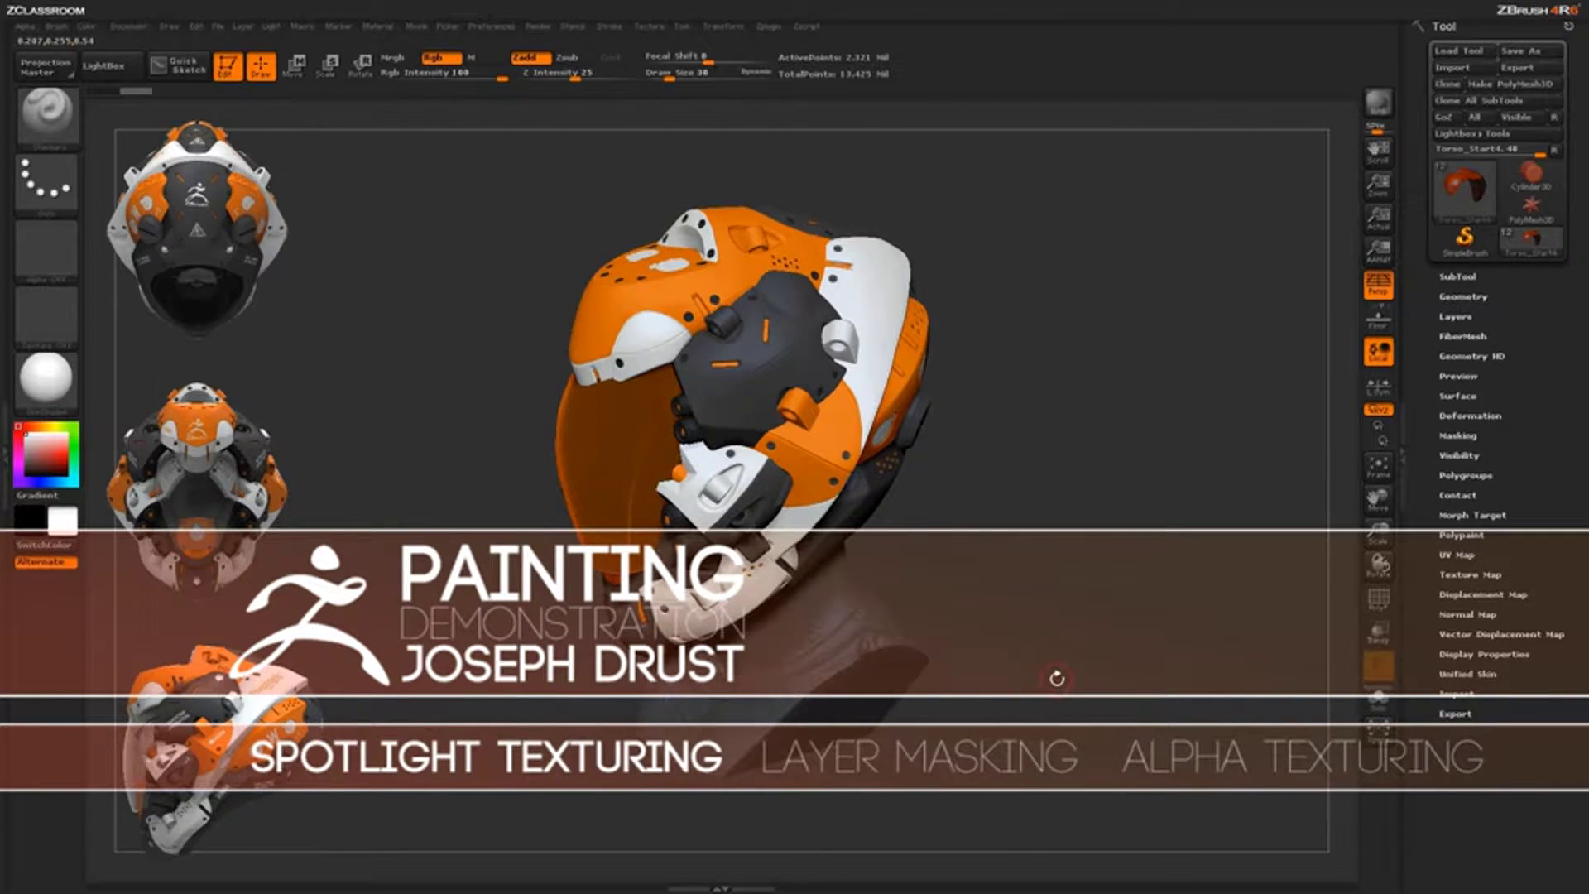
pyautogui.moveTo(1057, 663); pyautogui.dragTo(1039, 560)
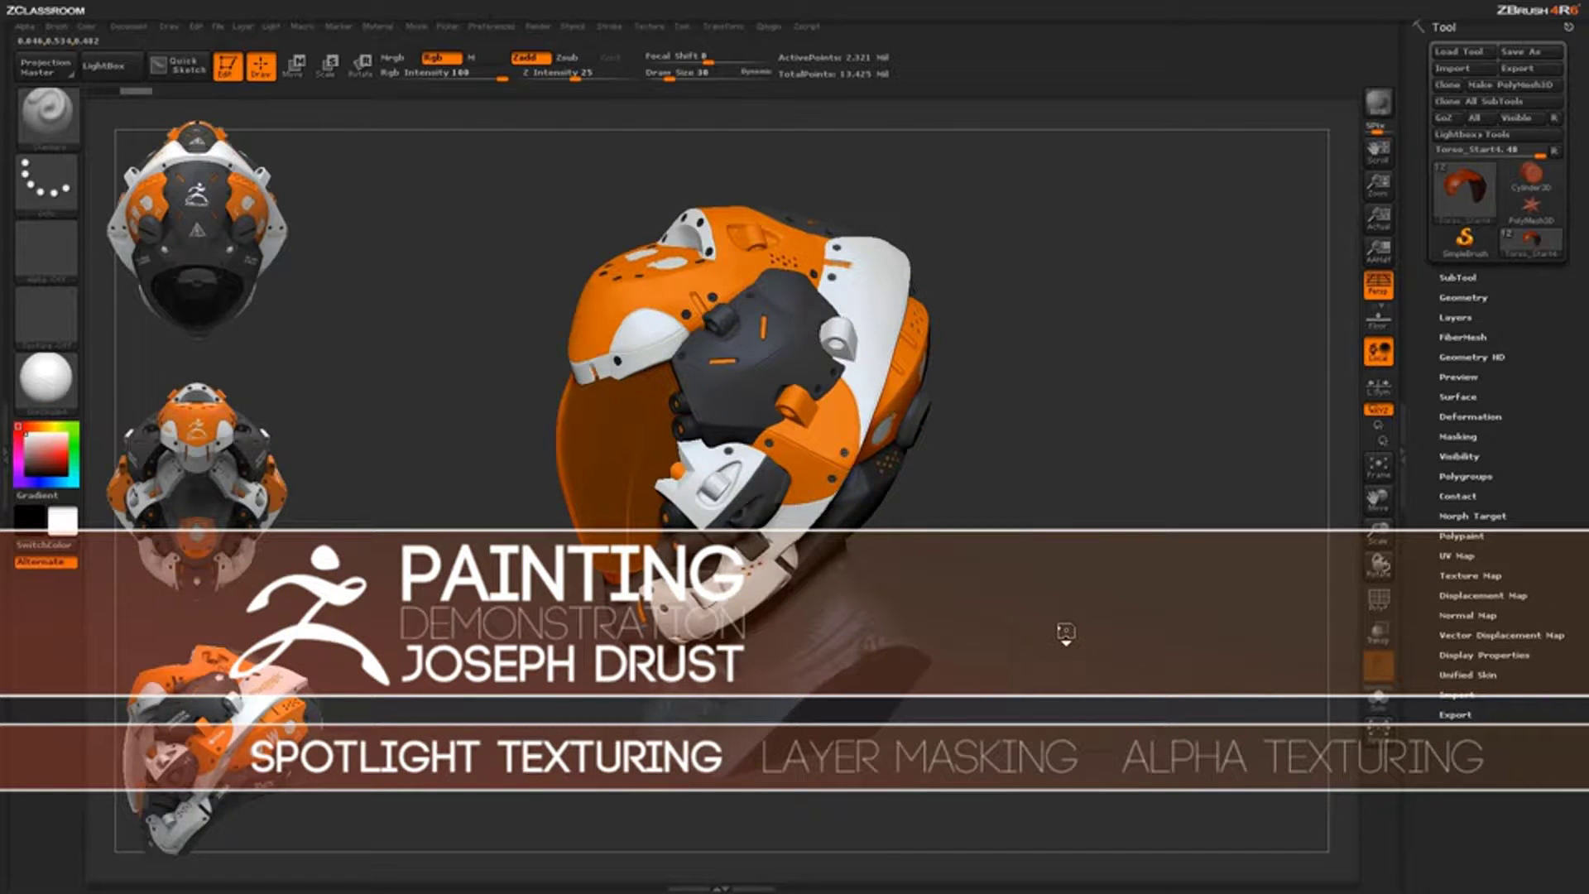
pyautogui.moveTo(1067, 633)
pyautogui.mouseDown()
pyautogui.moveTo(1113, 622)
pyautogui.moveTo(1021, 585)
pyautogui.moveTo(1046, 606)
pyautogui.moveTo(996, 617)
pyautogui.moveTo(1051, 613)
pyautogui.moveTo(1036, 632)
pyautogui.mouseUp()
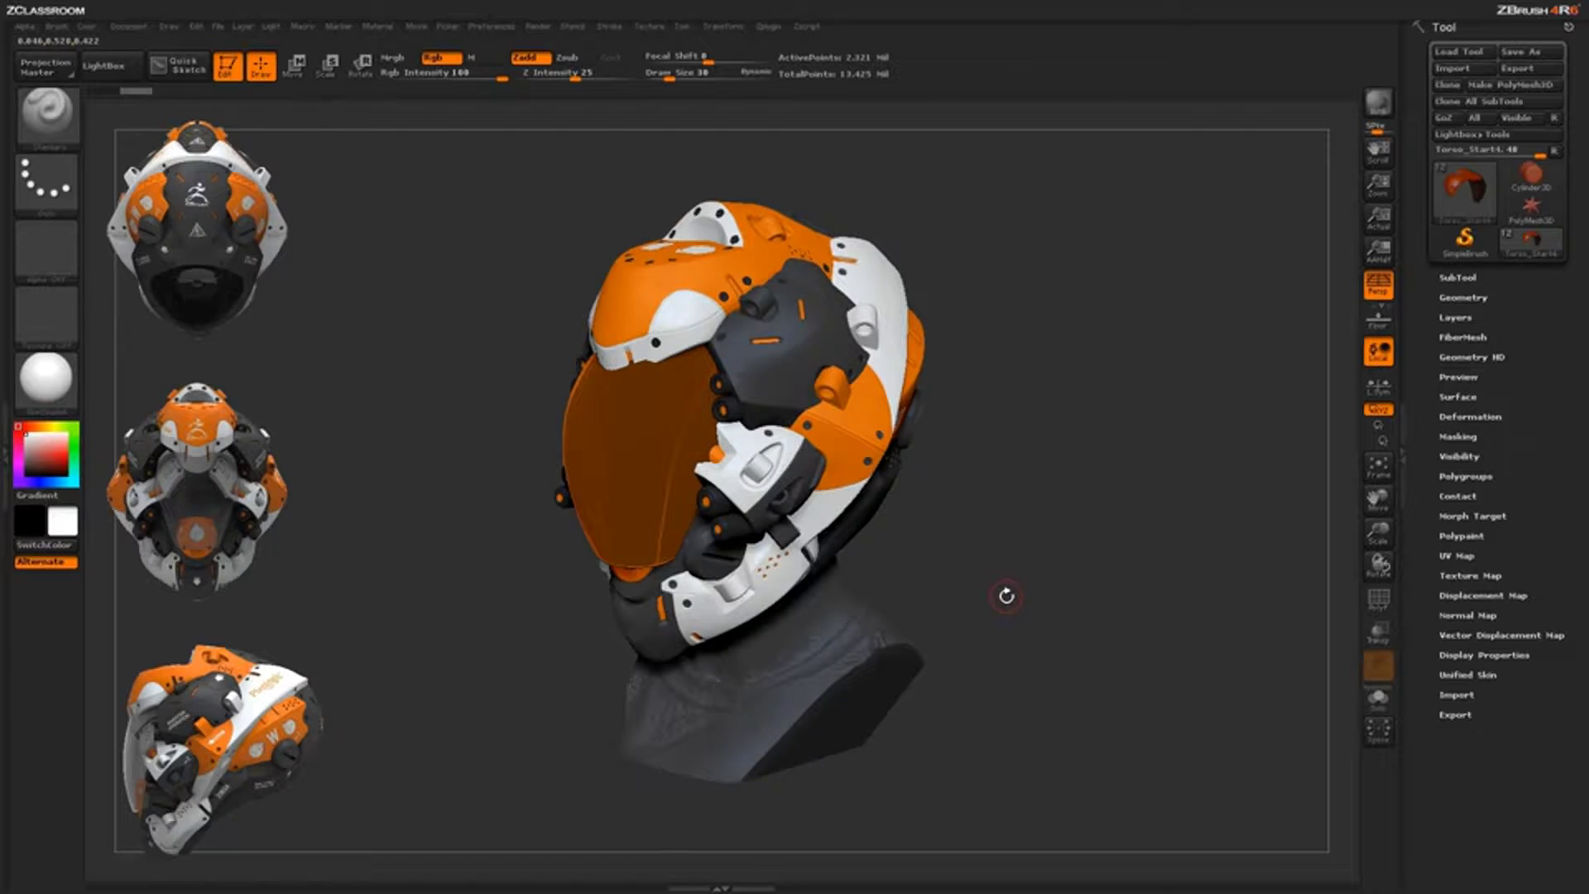
pyautogui.moveTo(1009, 601); pyautogui.dragTo(883, 494)
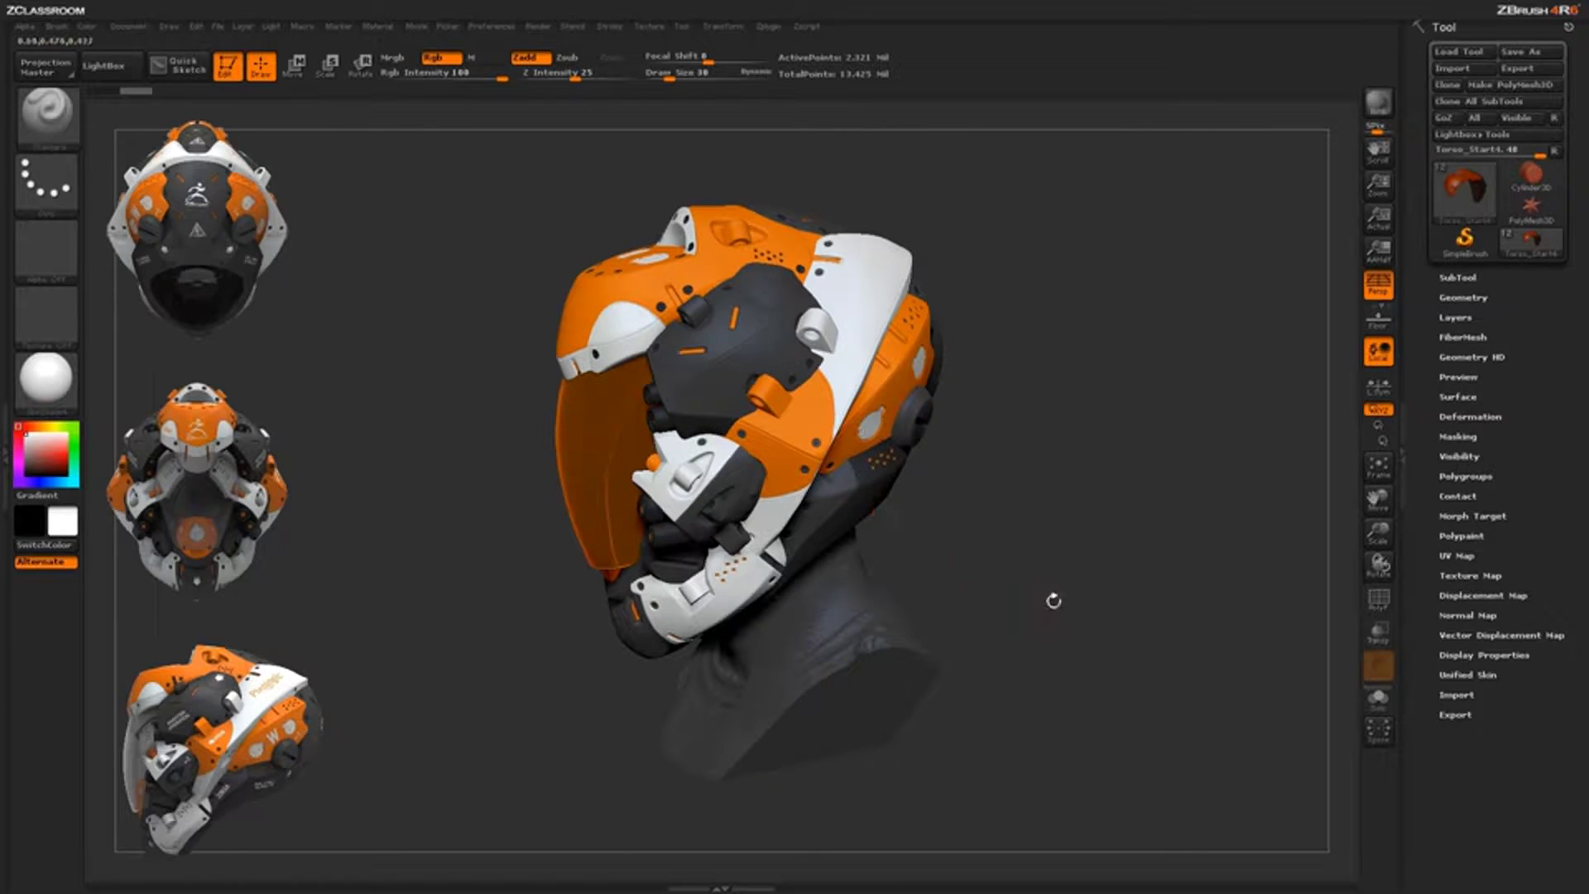
pyautogui.moveTo(1034, 627); pyautogui.dragTo(1014, 475)
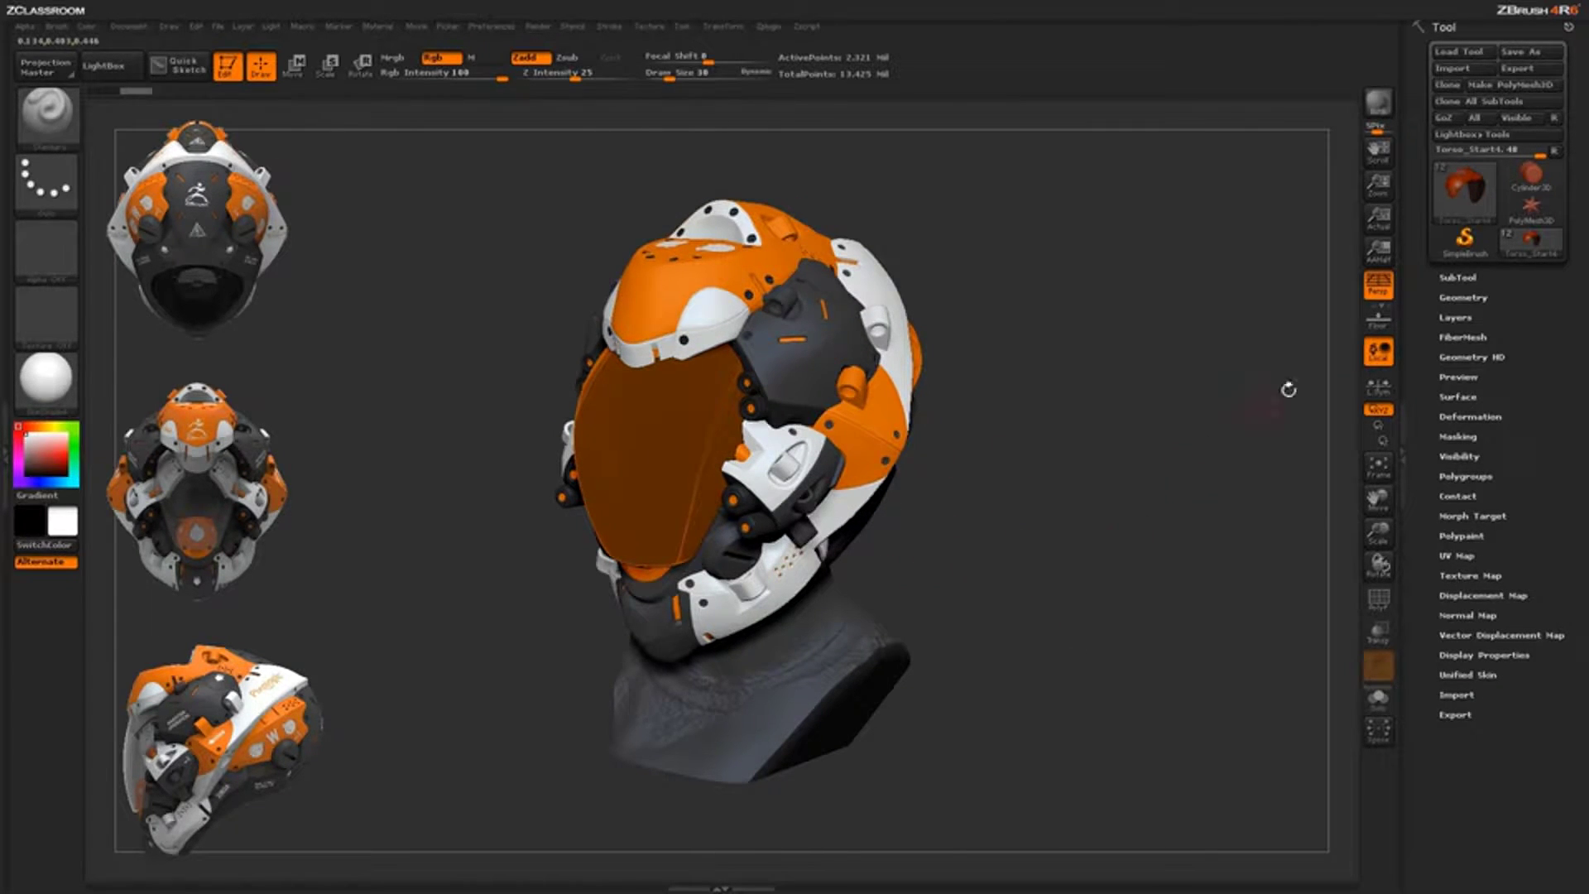
pyautogui.click(1454, 317)
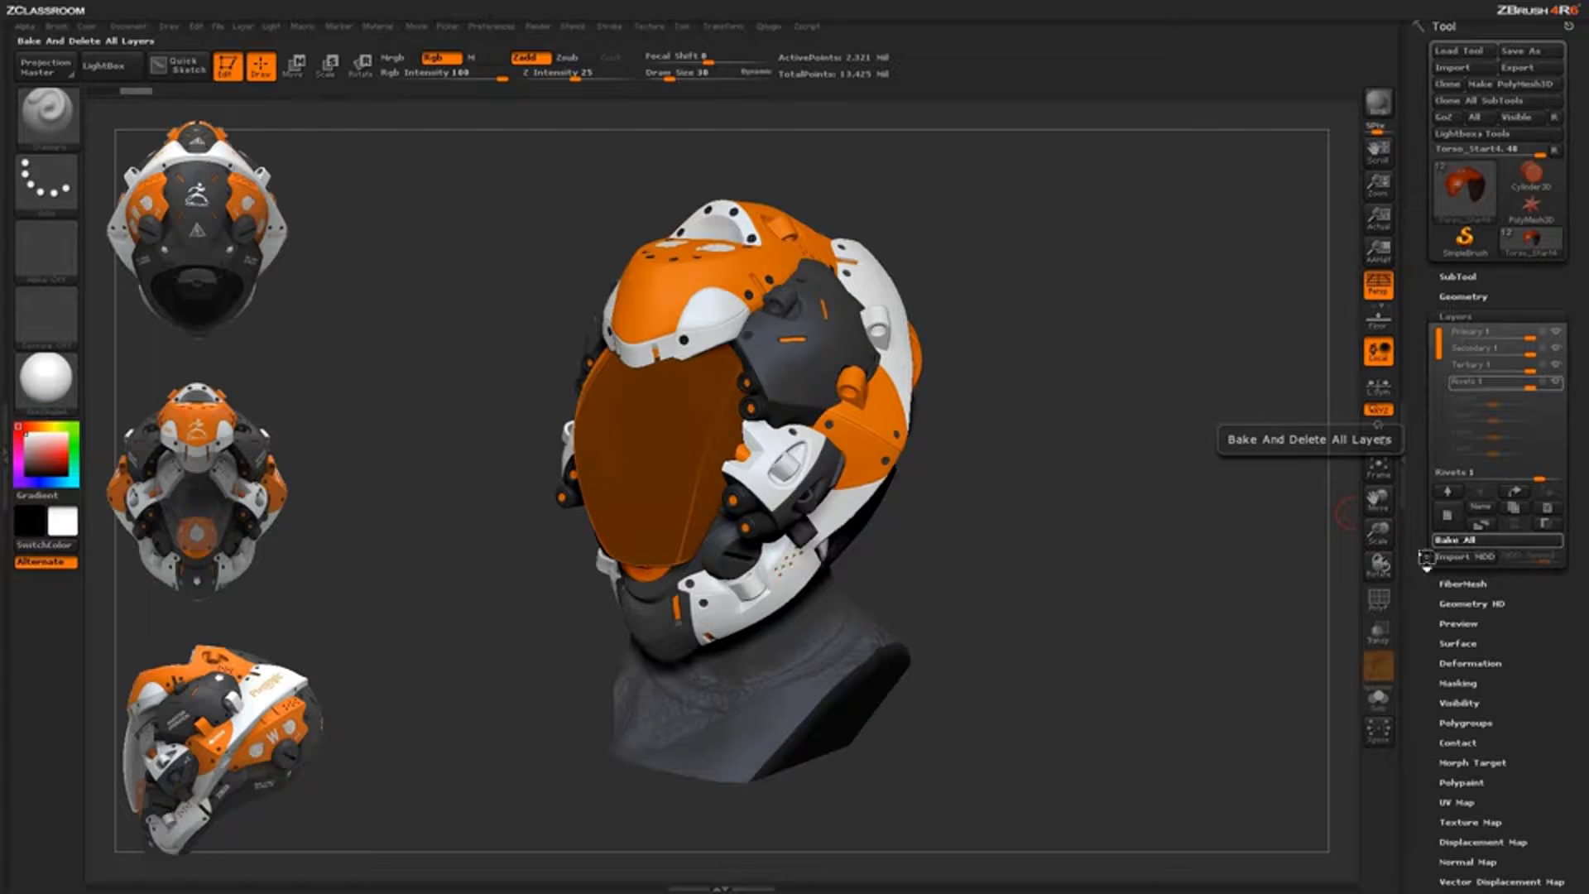
pyautogui.click(1480, 317)
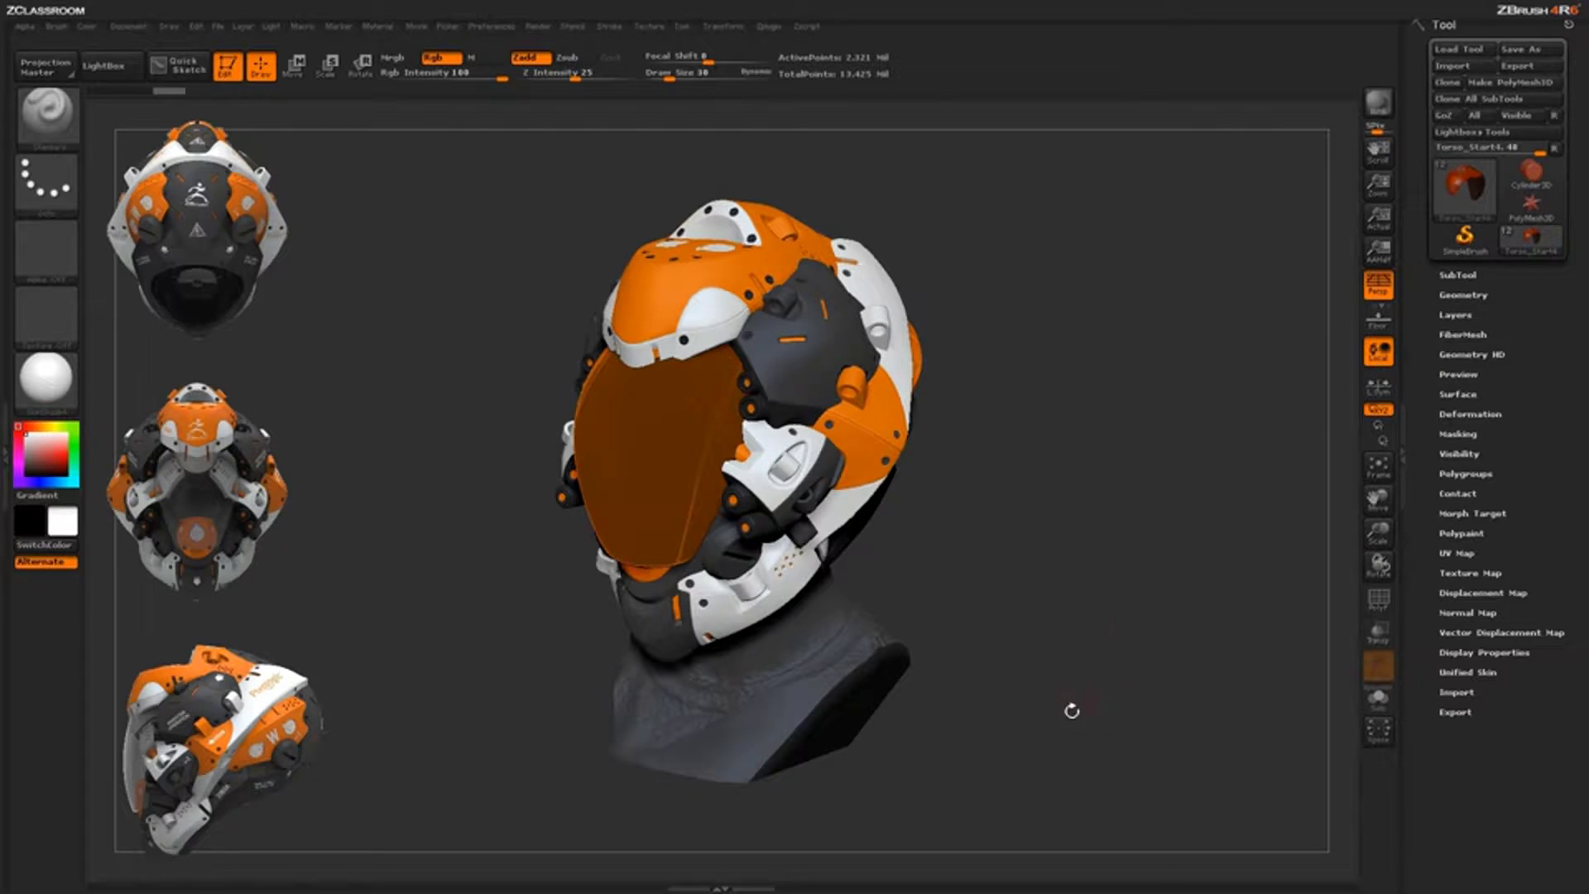
pyautogui.moveTo(1110, 674); pyautogui.dragTo(964, 546)
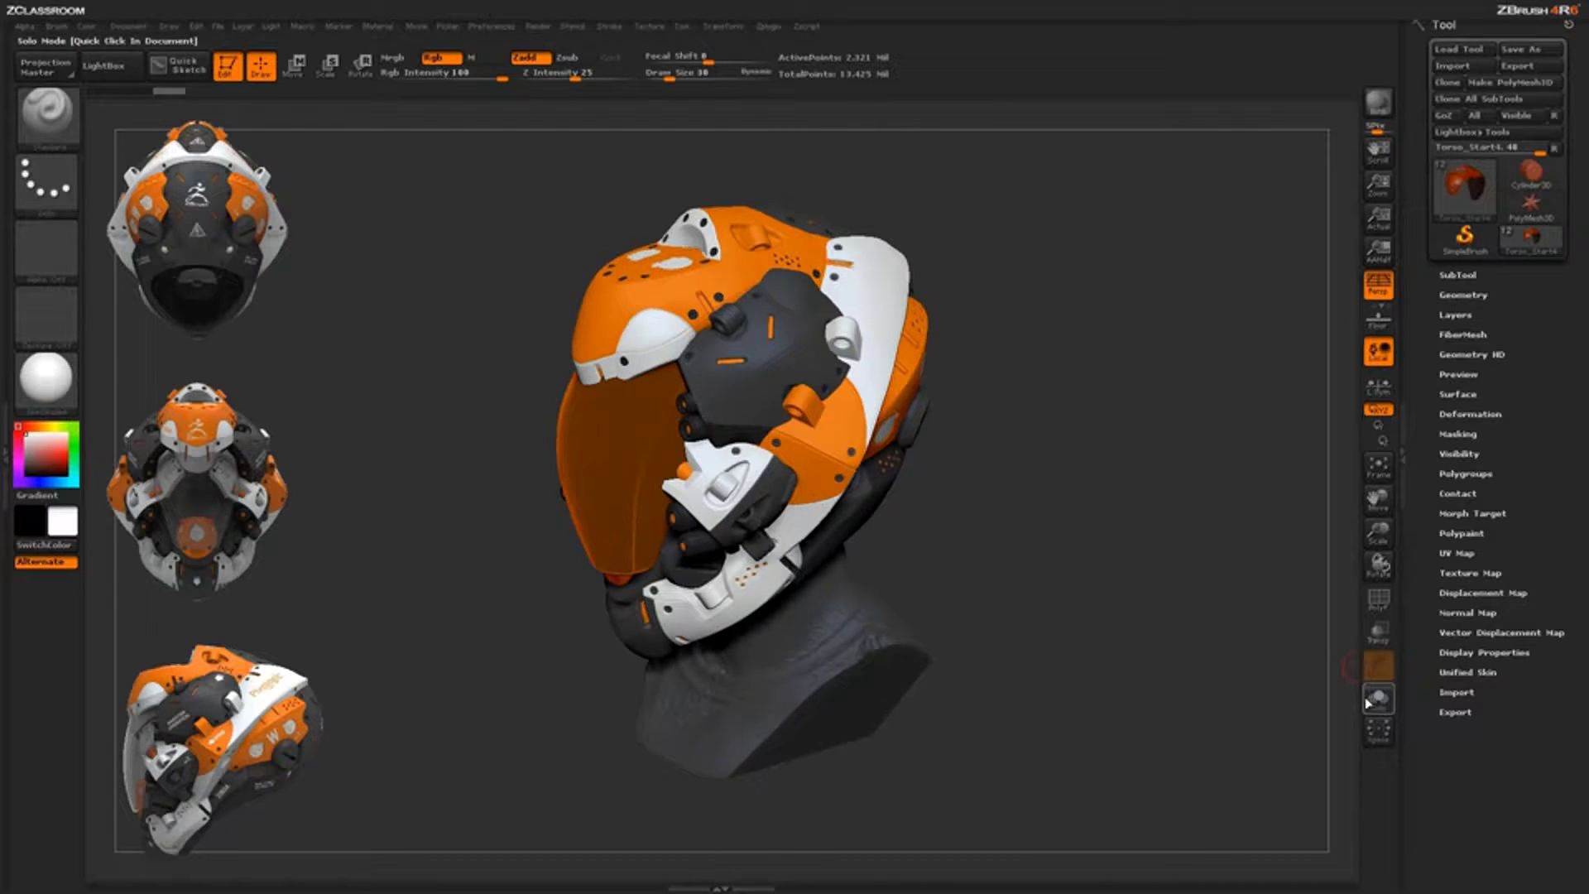
# Step: Isolate the orange top shell subtool in Solo mode and frame it from the side
pyautogui.click(1472, 275)
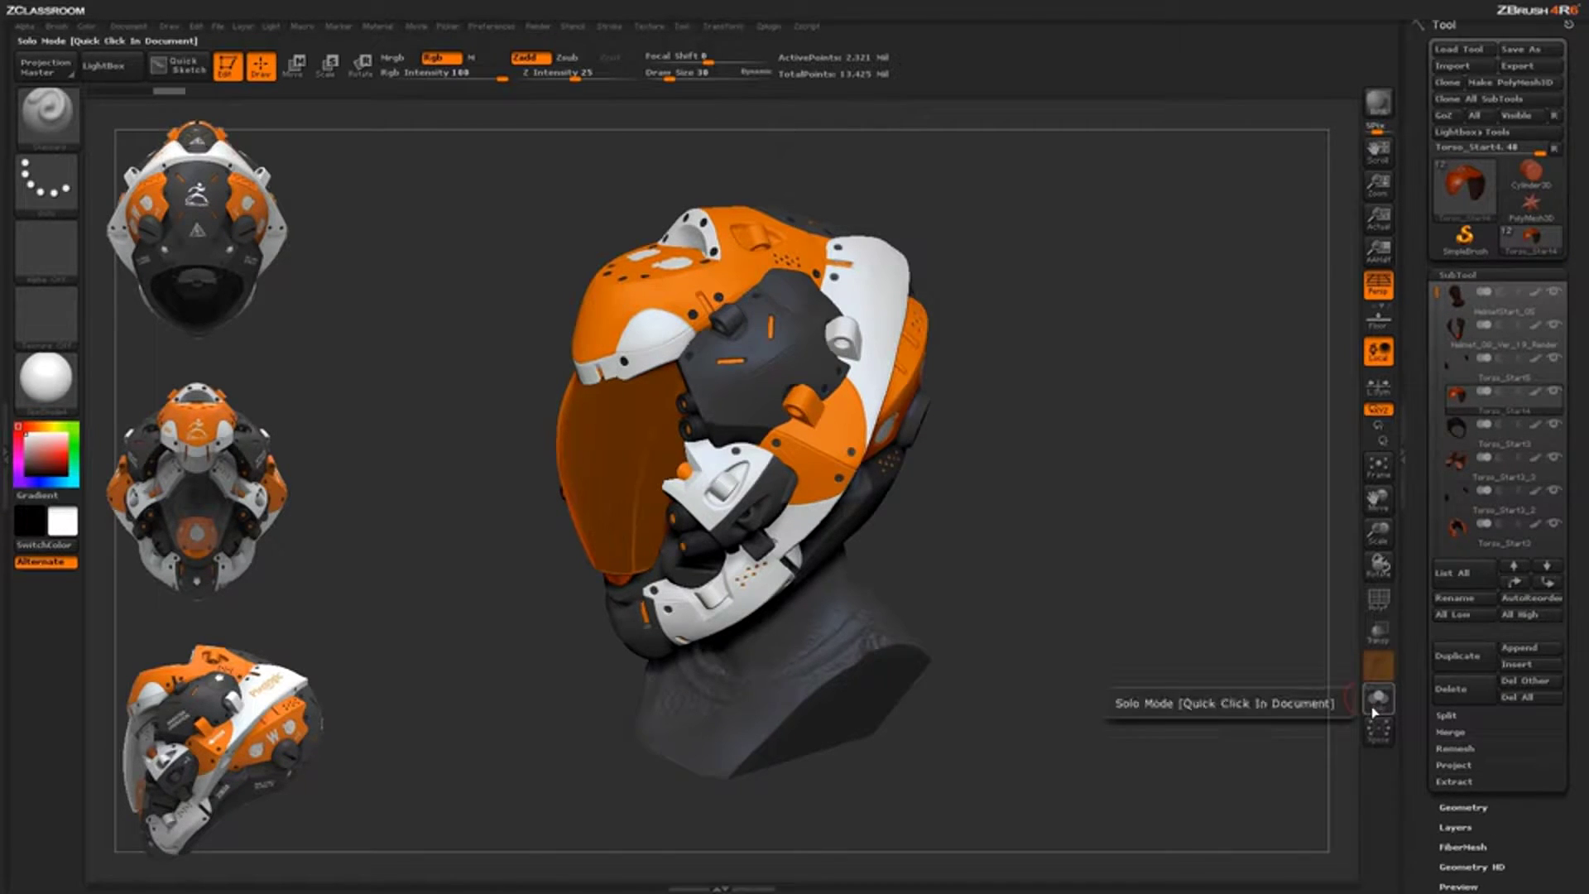
pyautogui.click(1377, 703)
pyautogui.moveTo(1126, 563); pyautogui.dragTo(1109, 704)
pyautogui.keyDown('alt'); pyautogui.moveTo(1113, 608); pyautogui.dragTo(1127, 737); pyautogui.keyUp('alt')
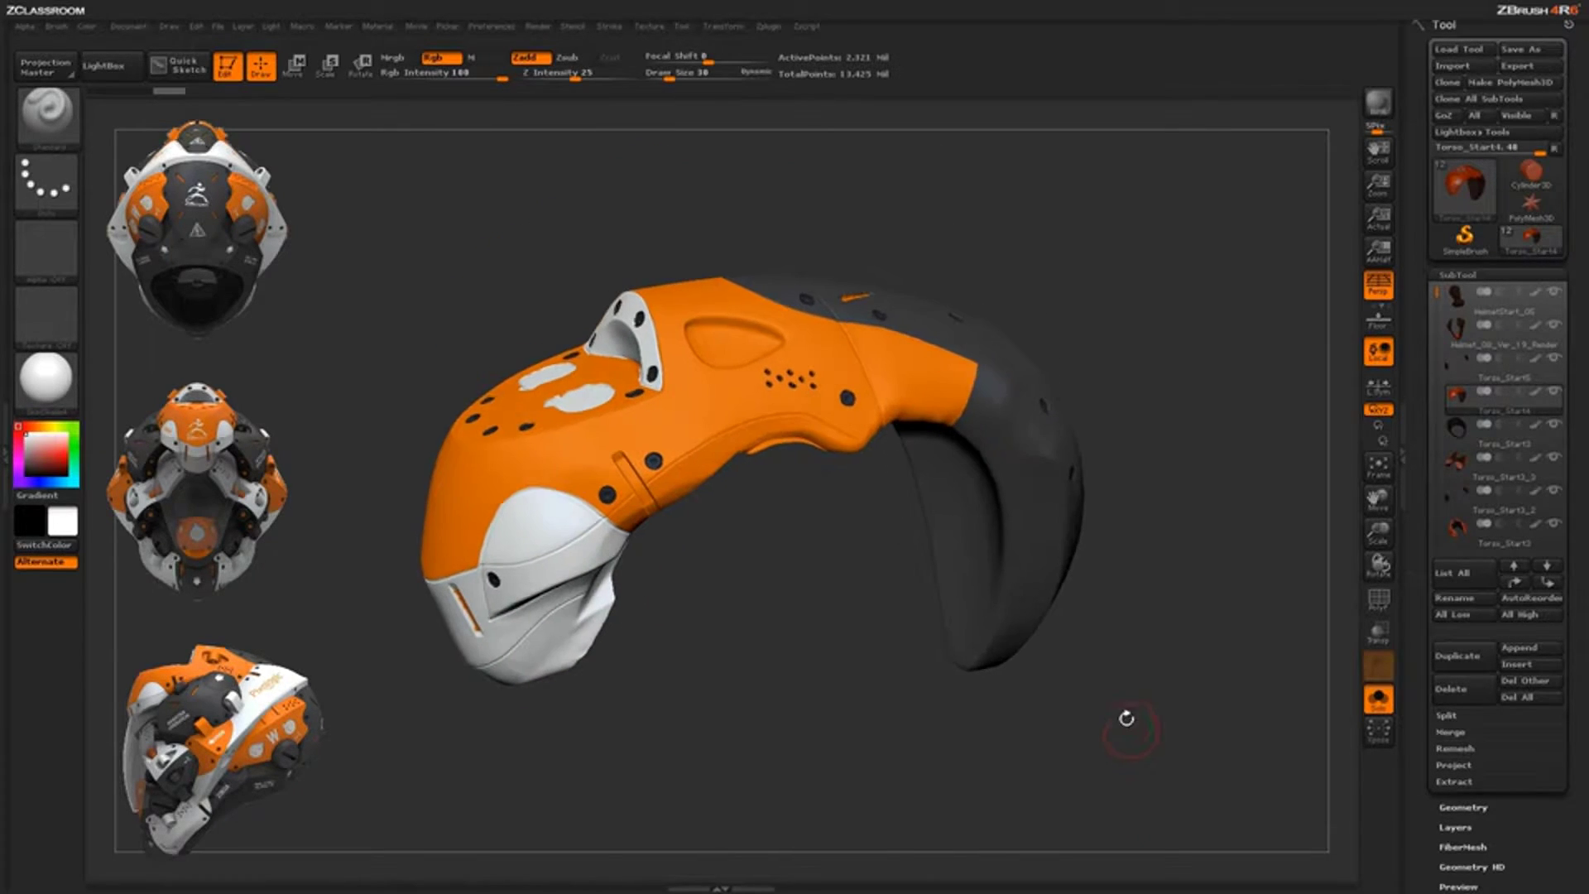
pyautogui.moveTo(844, 680); pyautogui.dragTo(812, 650)
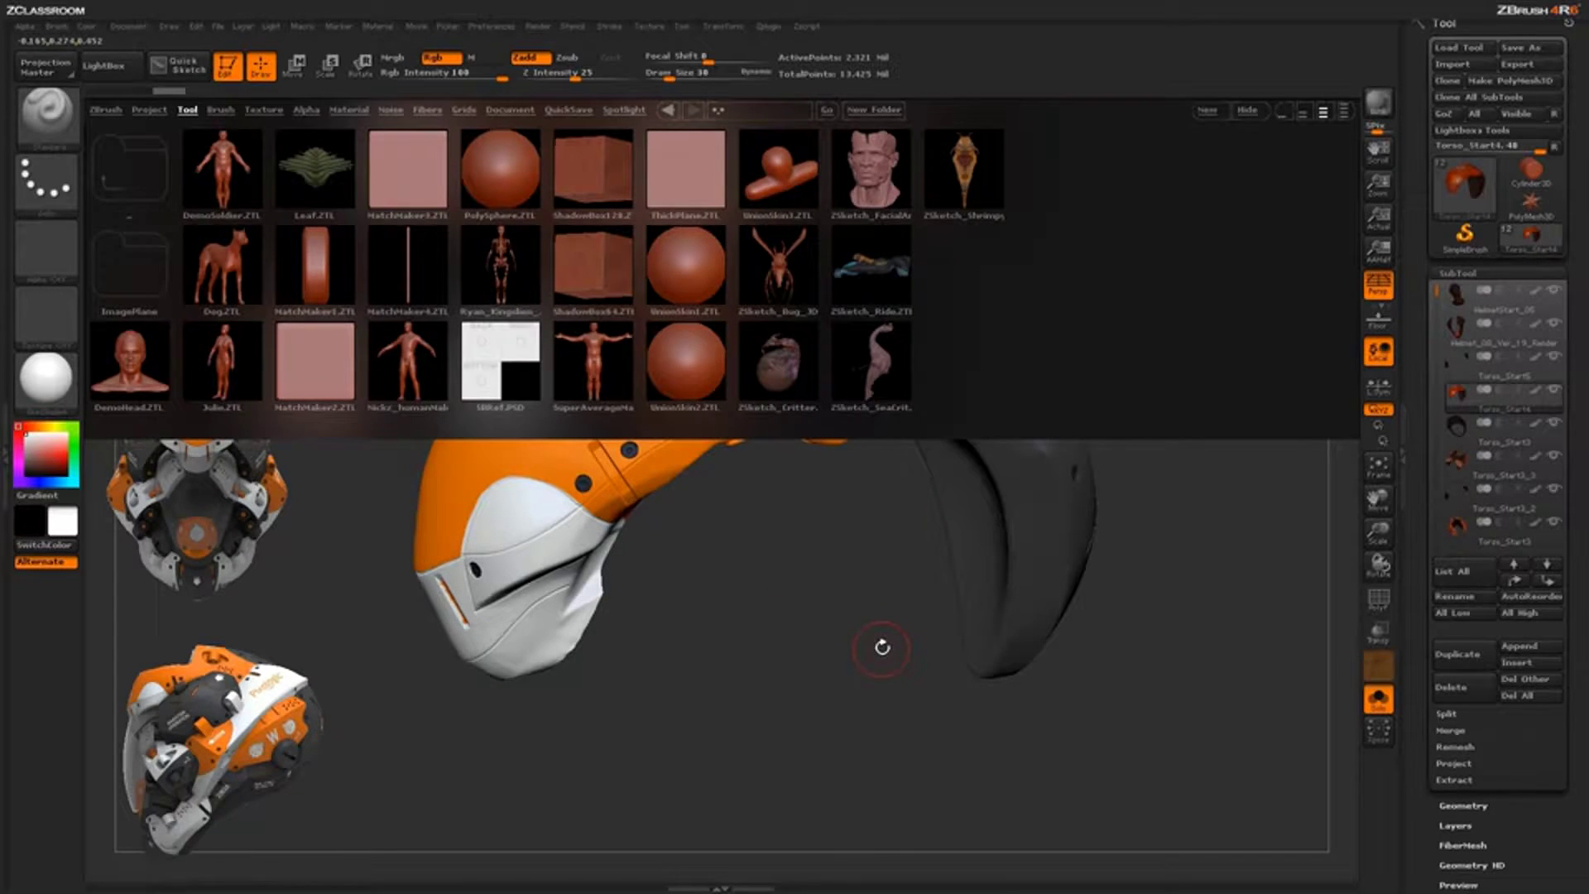
# Step: Load the stained concrete texture IMG_4845.jpg from the LightBox texture library into Spotlight and hide LightBox
pyautogui.click(266, 109)
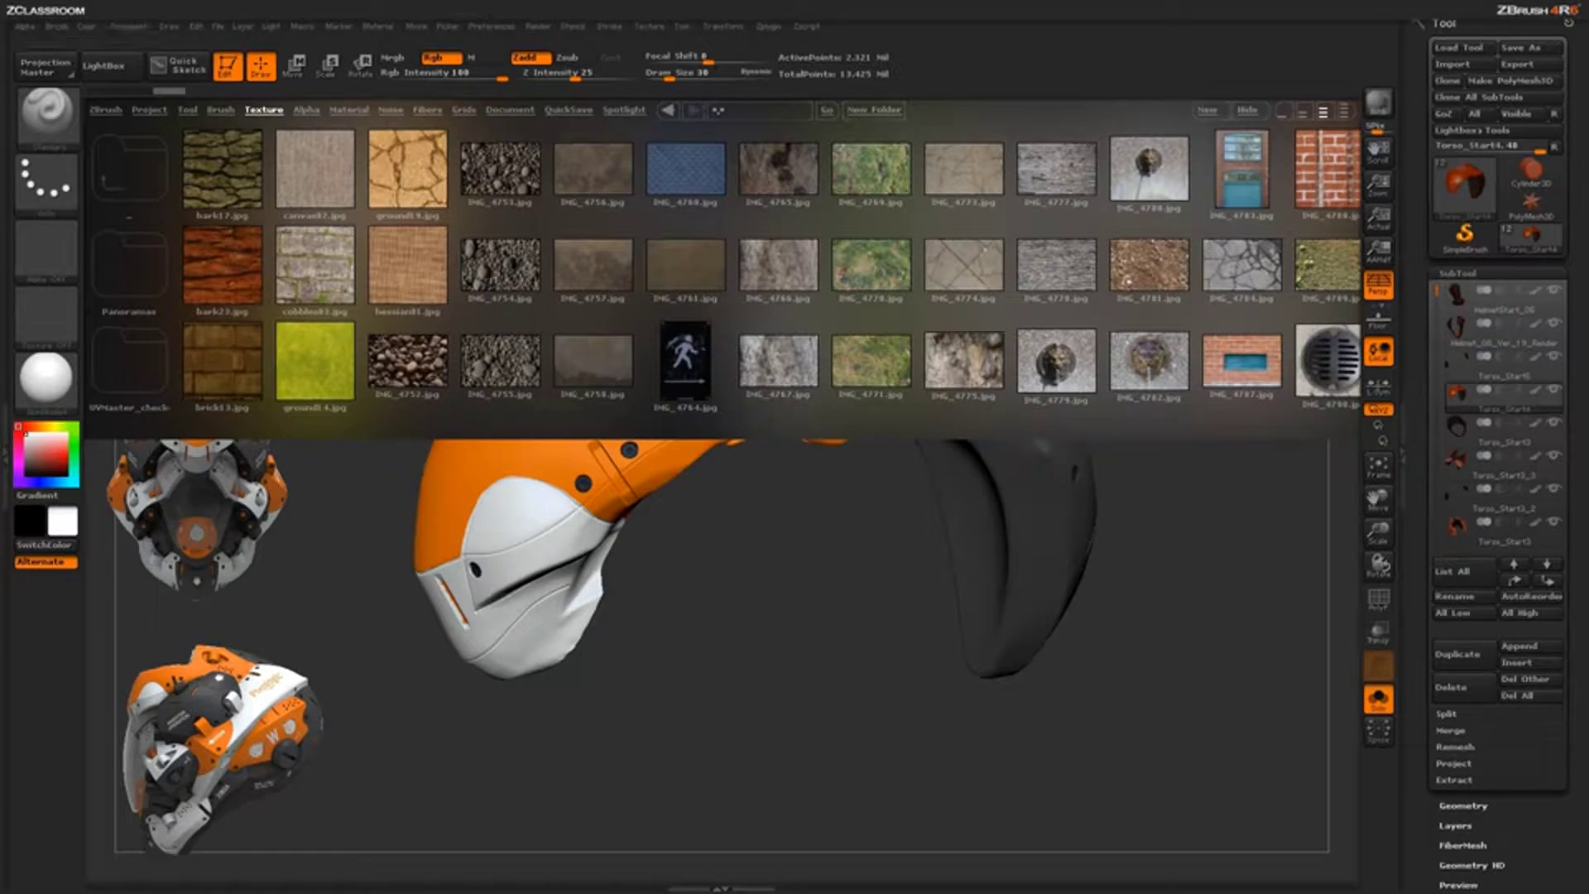
pyautogui.scroll(-4, 1068, 314)
pyautogui.scroll(-6, 1046, 321)
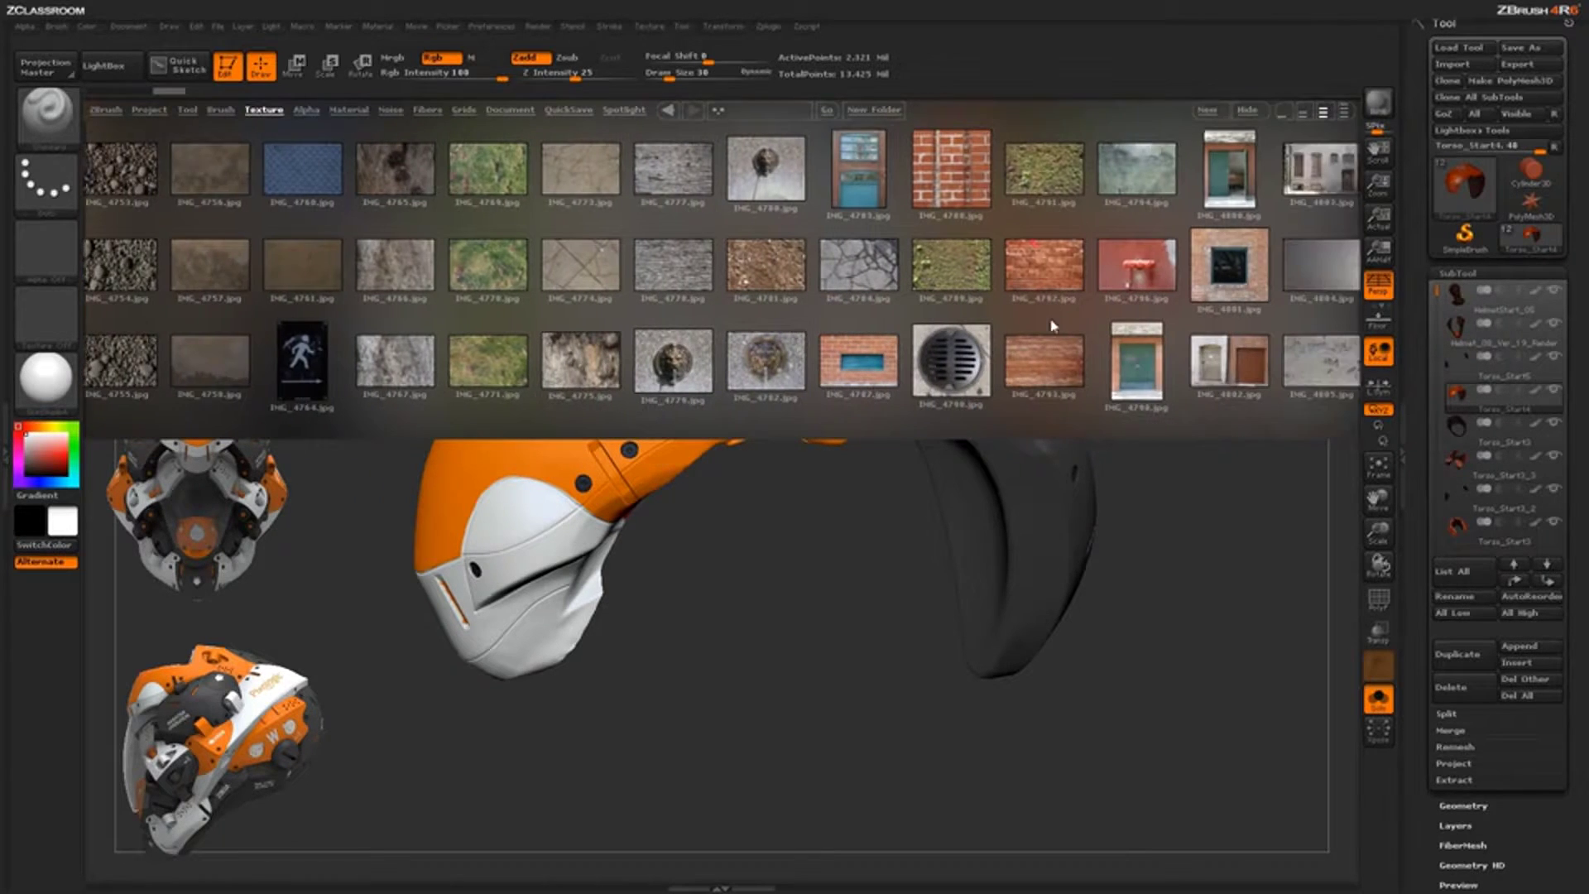
pyautogui.scroll(-6, 1028, 326)
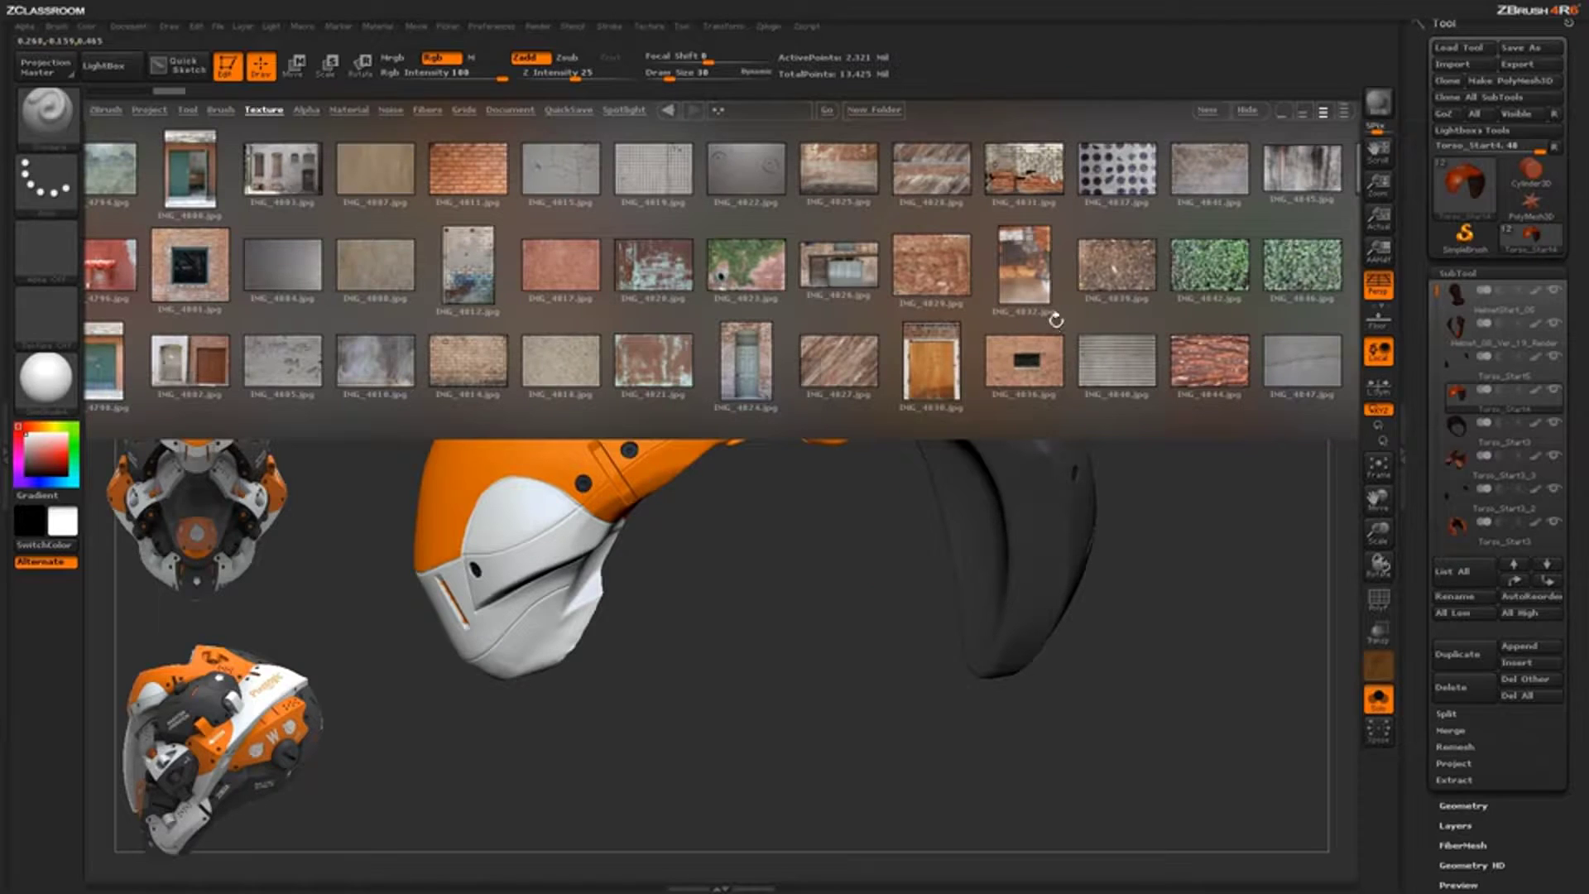
pyautogui.scroll(-4, 1055, 320)
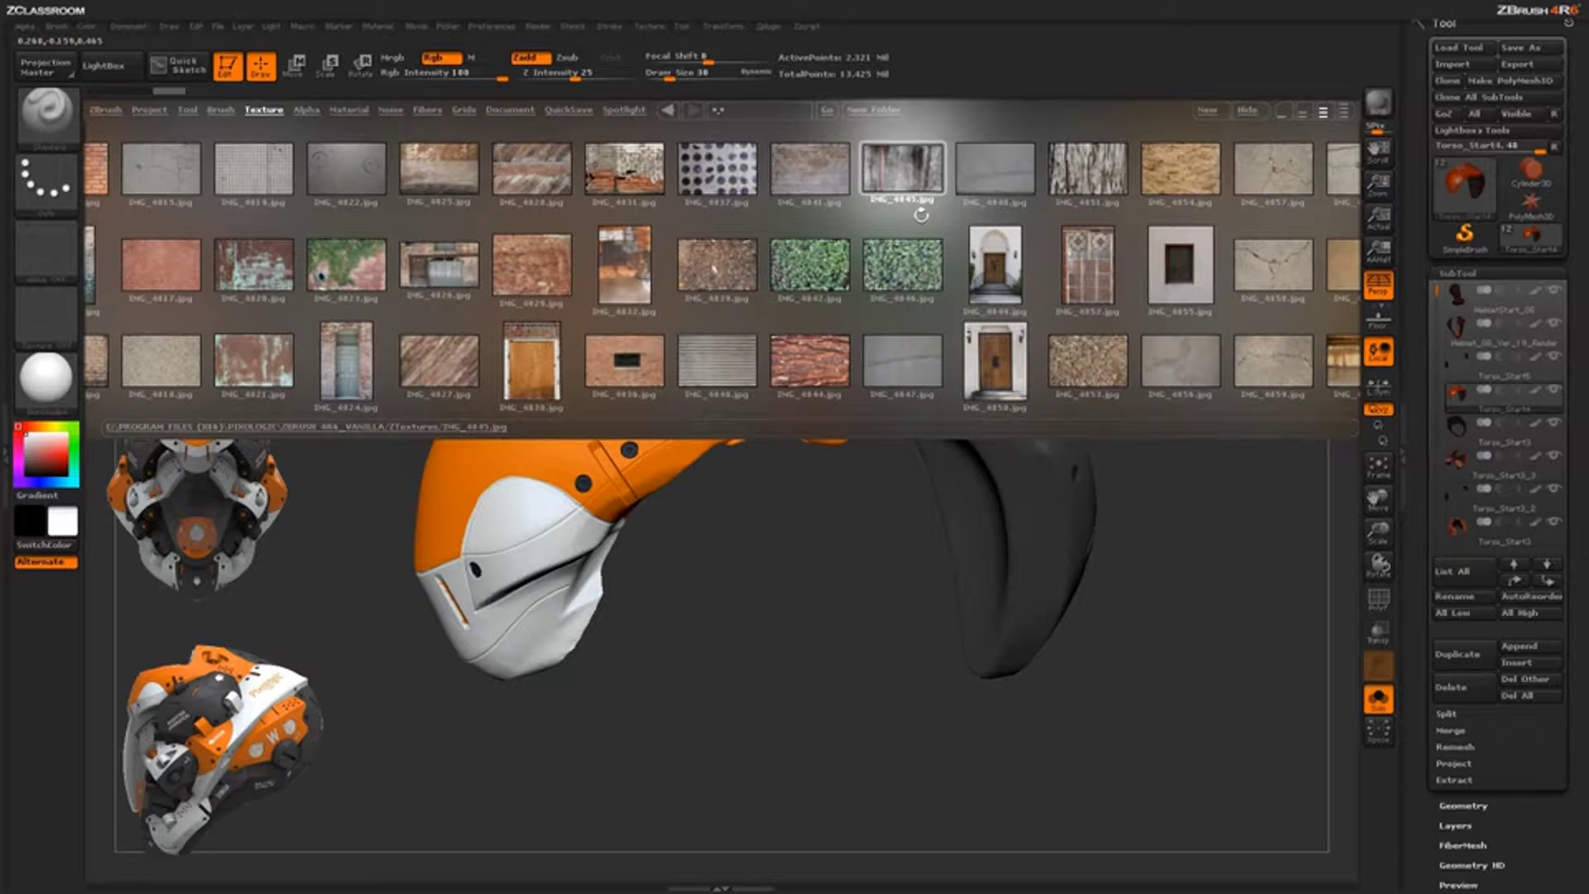
pyautogui.moveTo(932, 235); pyautogui.dragTo(886, 206)
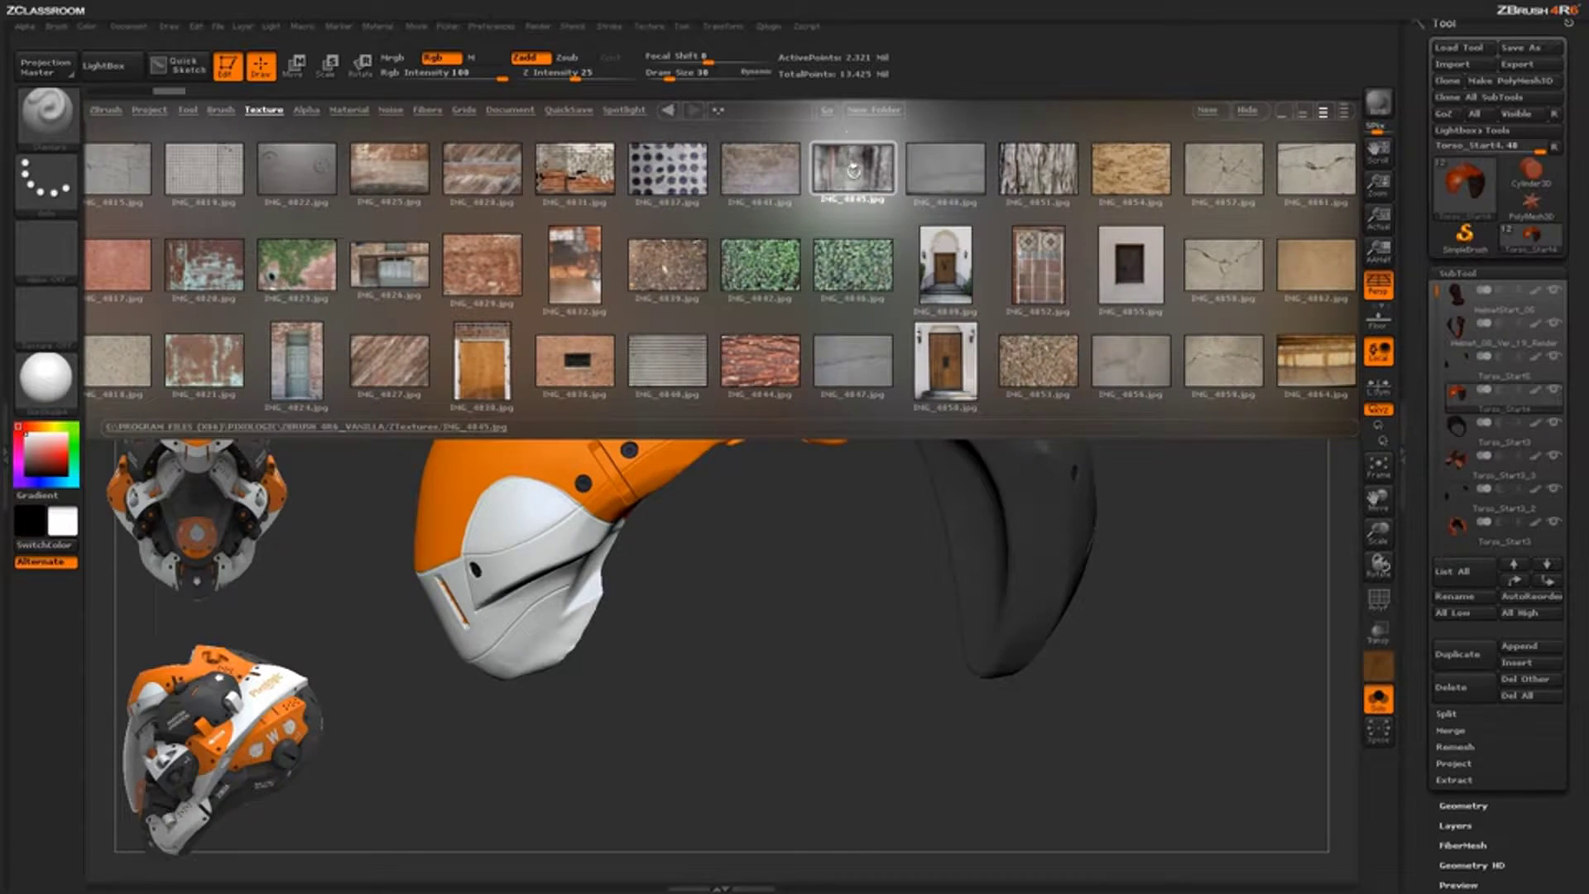
pyautogui.doubleClick(852, 170)
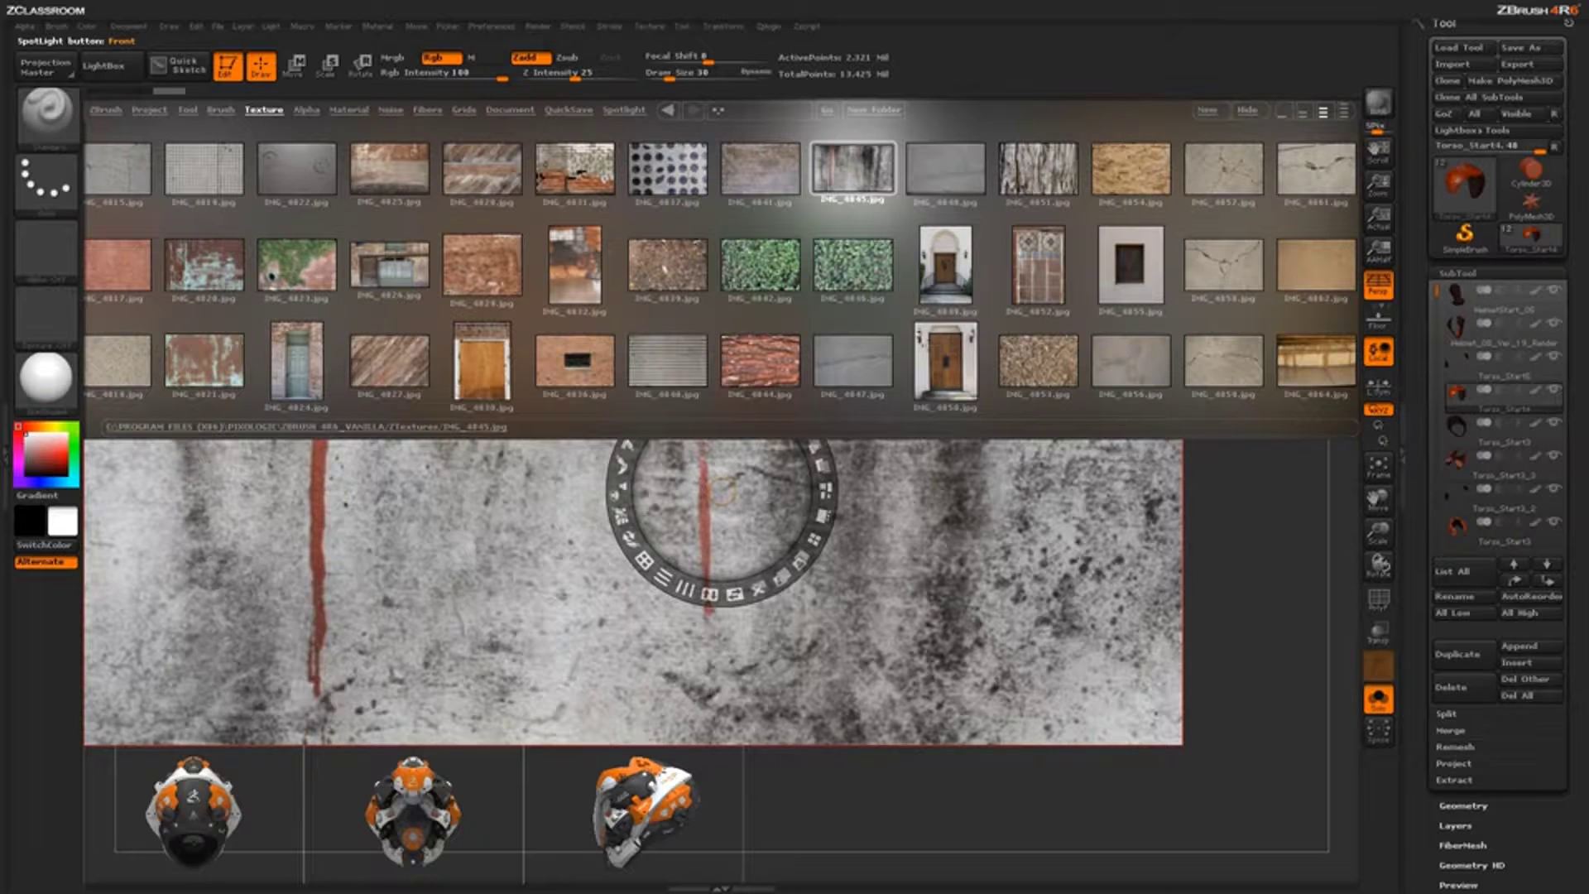
pyautogui.press(',')
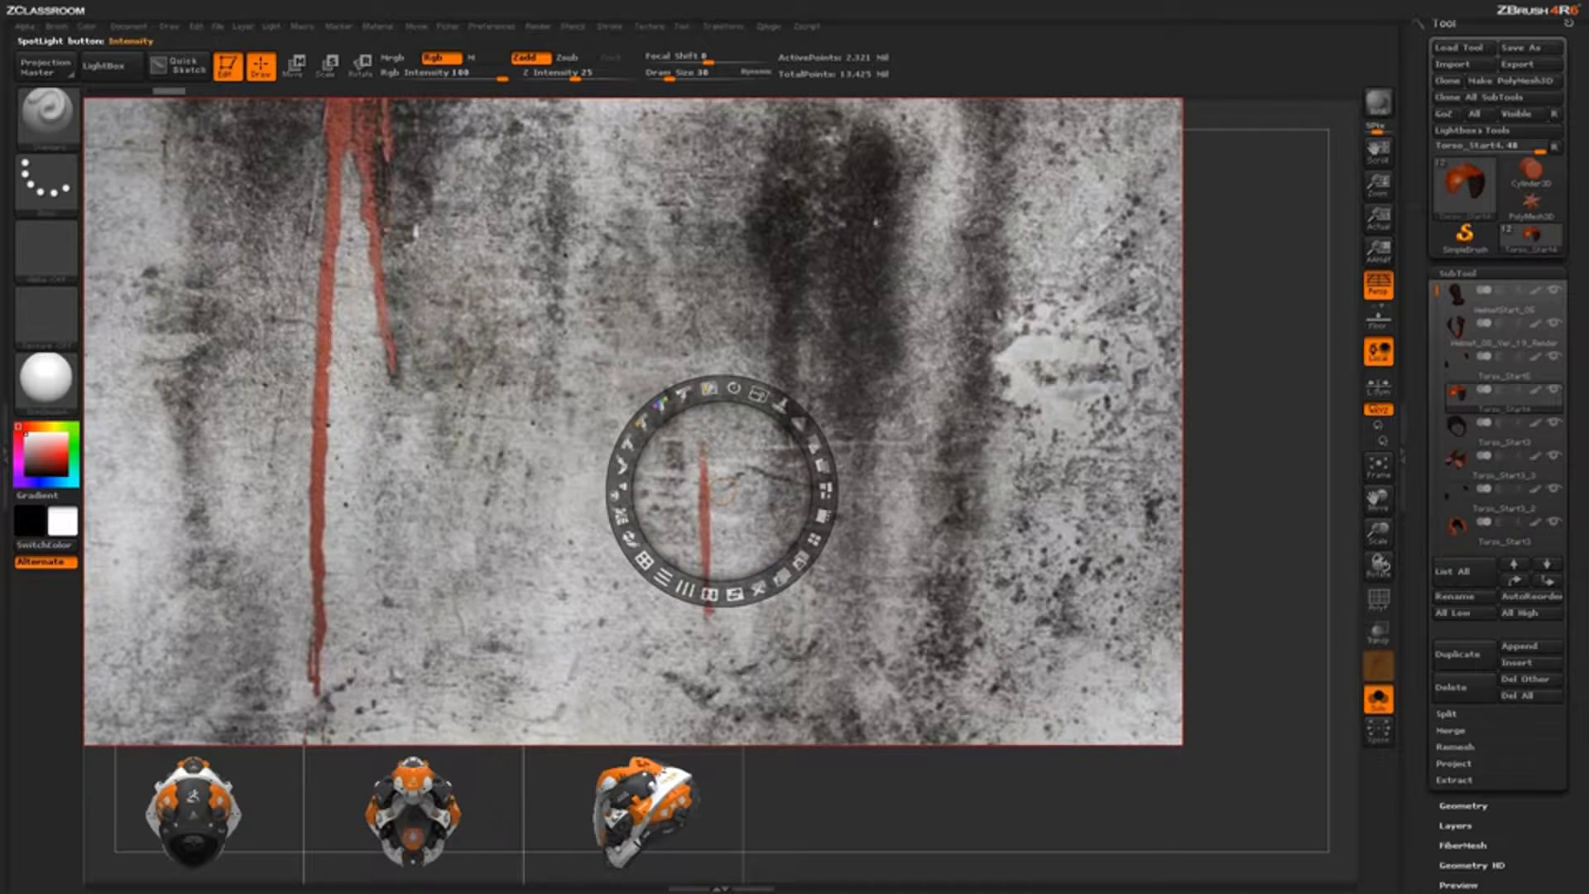
# Step: Scale the concrete texture down to roughly half size and place it over the middle of the shell
pyautogui.moveTo(721, 492); pyautogui.dragTo(827, 553)
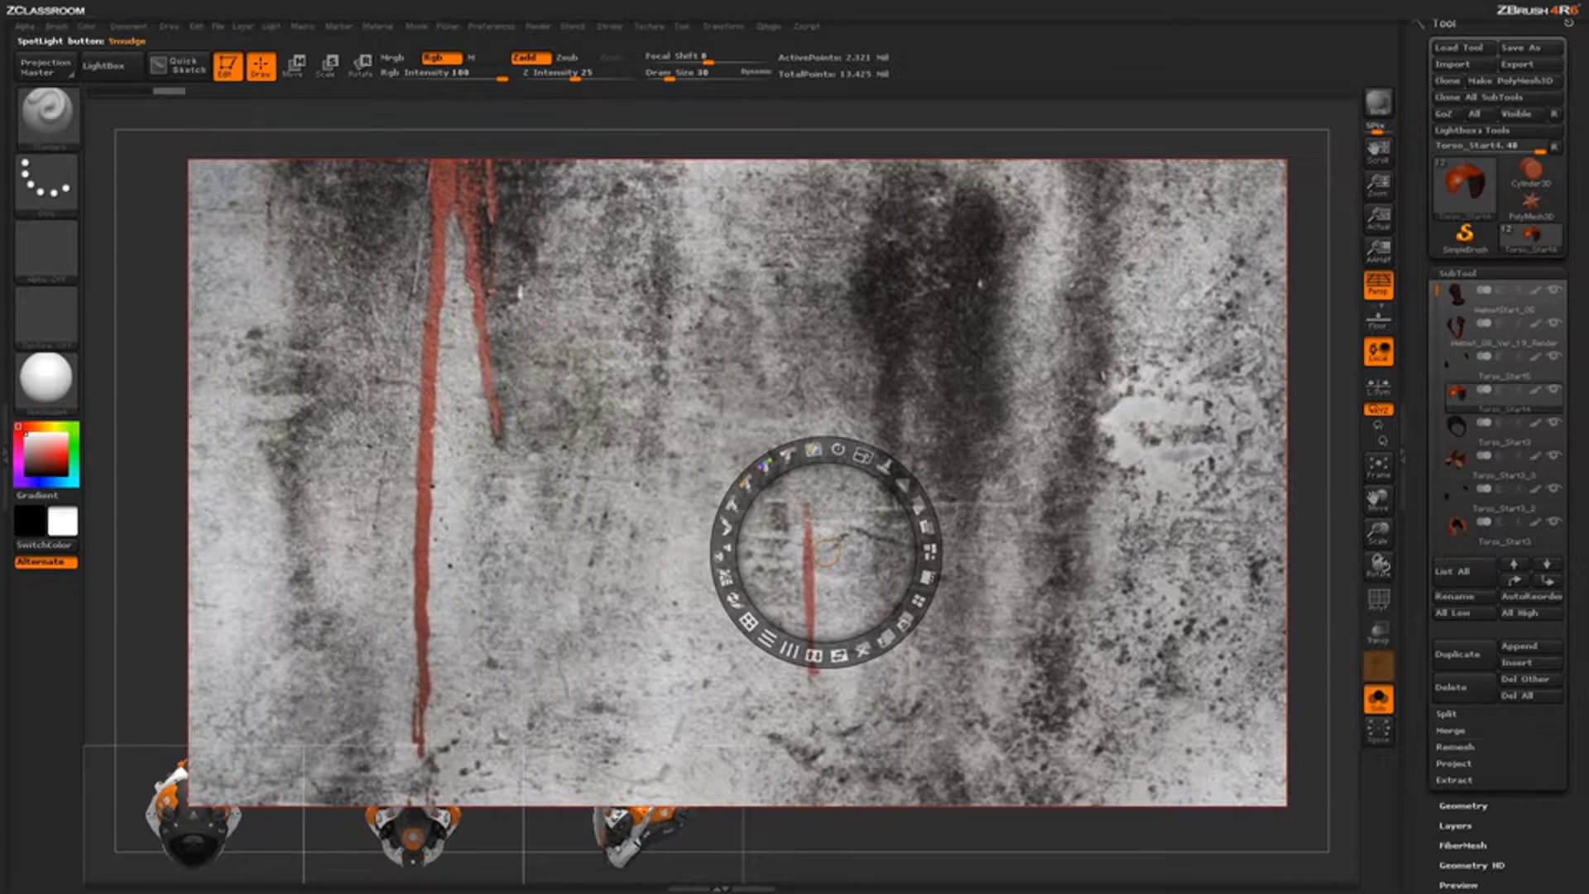
pyautogui.moveTo(863, 455); pyautogui.dragTo(784, 457)
pyautogui.moveTo(825, 553); pyautogui.dragTo(777, 492)
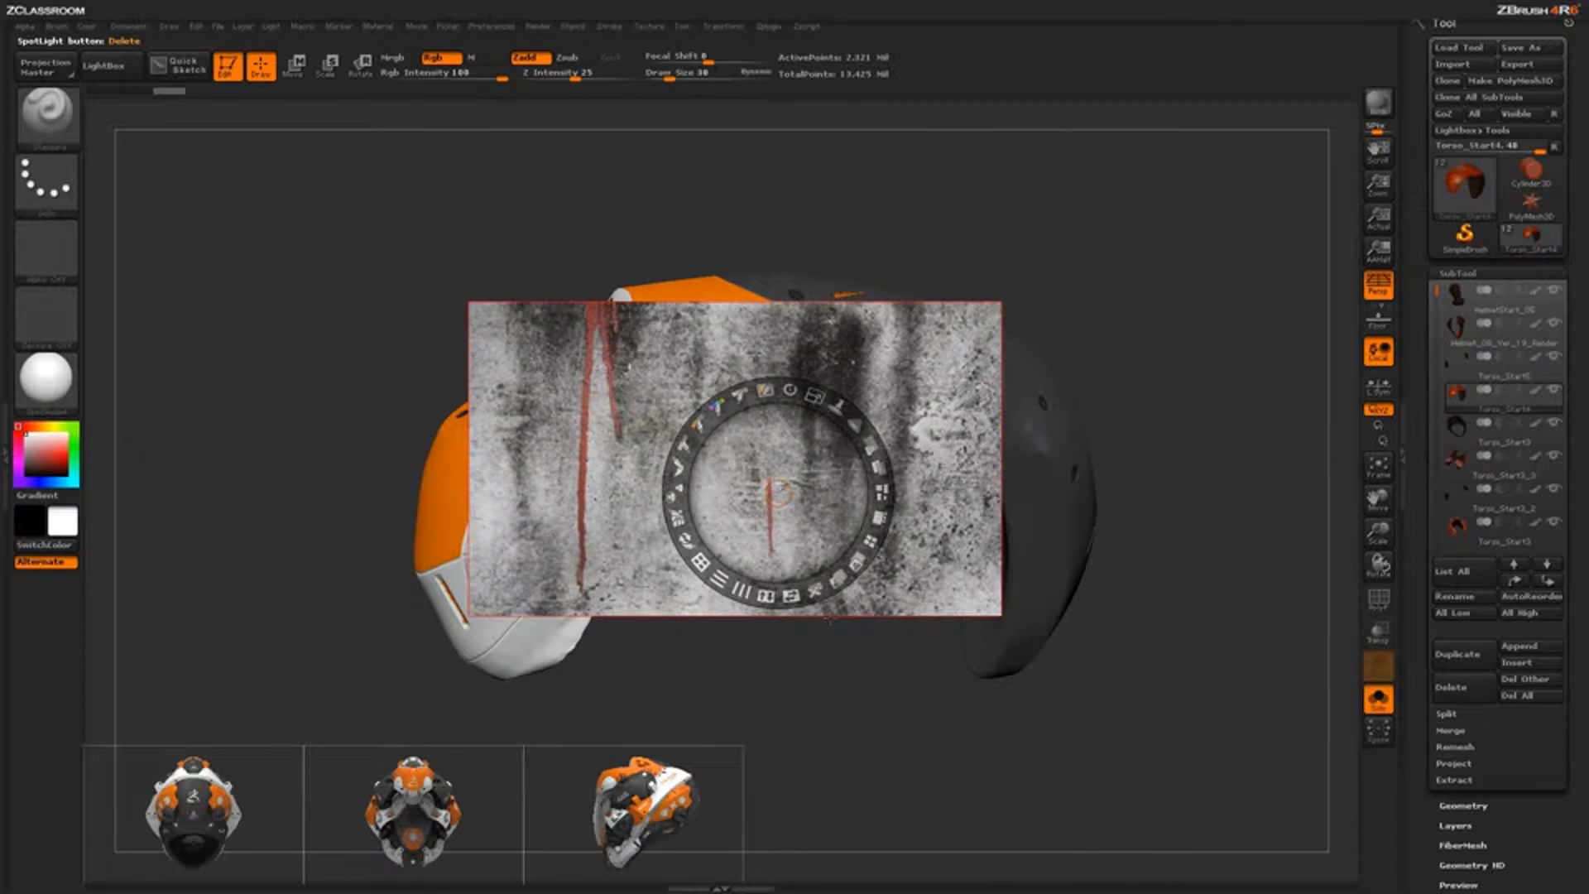
# Step: Delete the three helmet reference images from Spotlight, keeping only the concrete texture
pyautogui.click(664, 769)
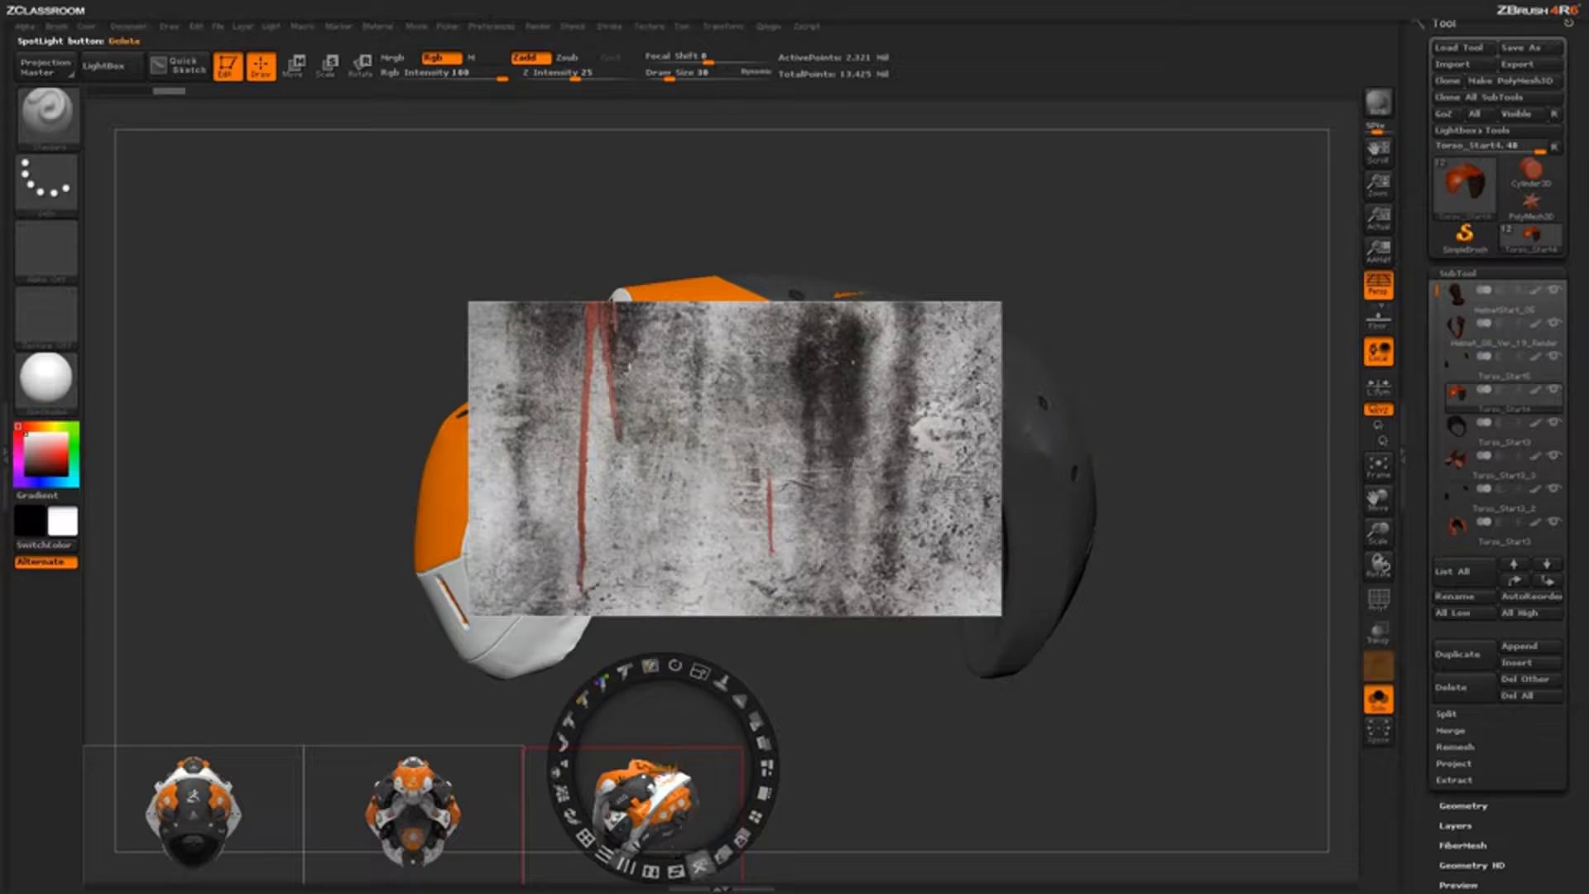
pyautogui.moveTo(693, 817); pyautogui.dragTo(715, 776)
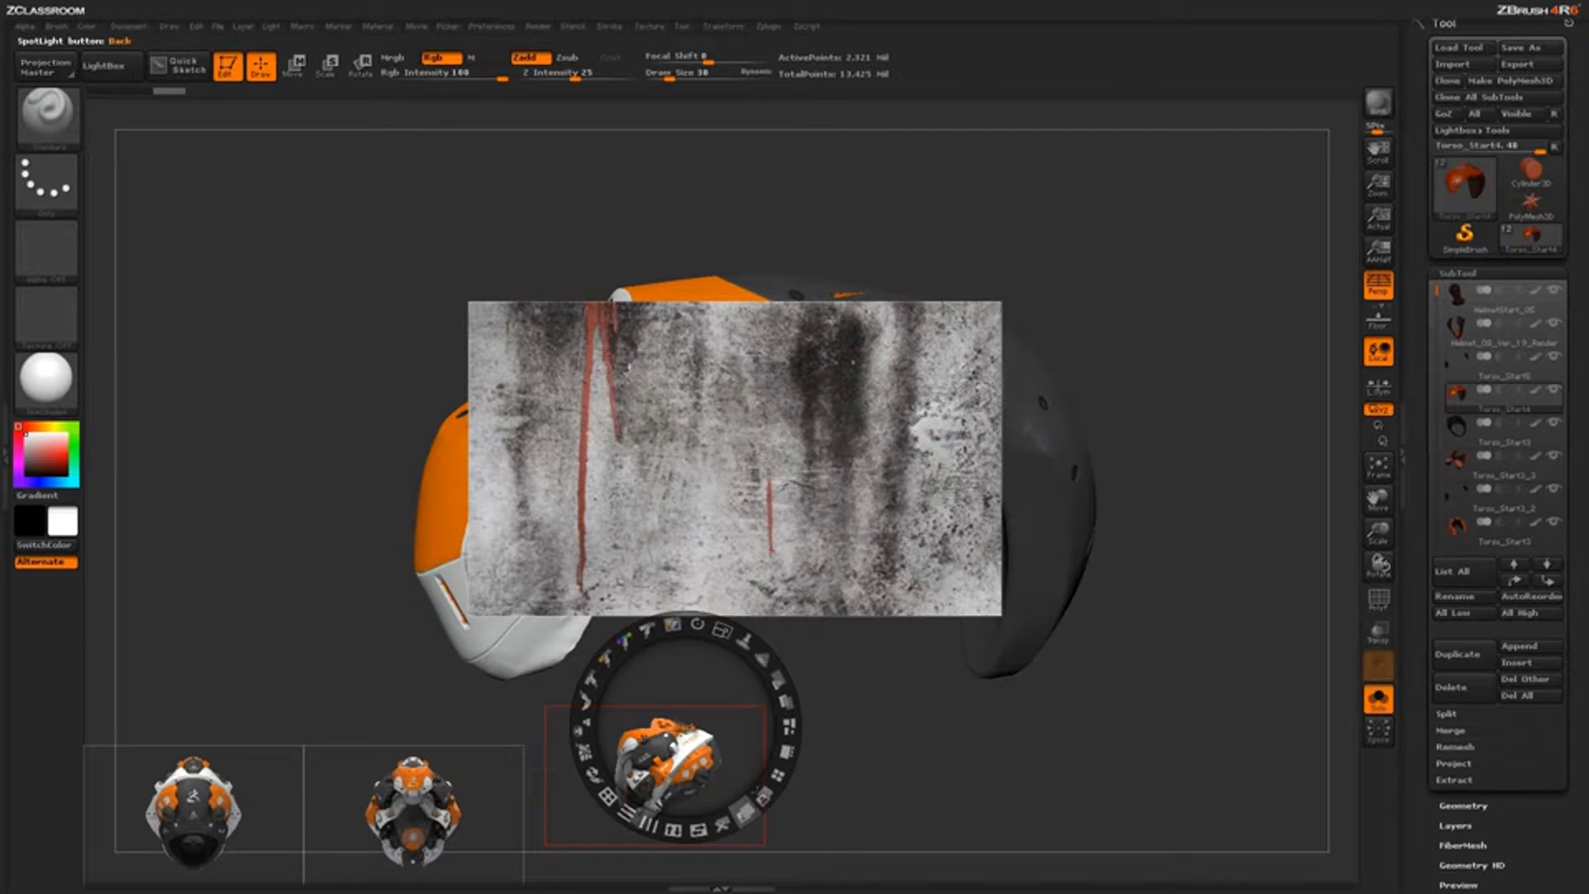
pyautogui.click(722, 821)
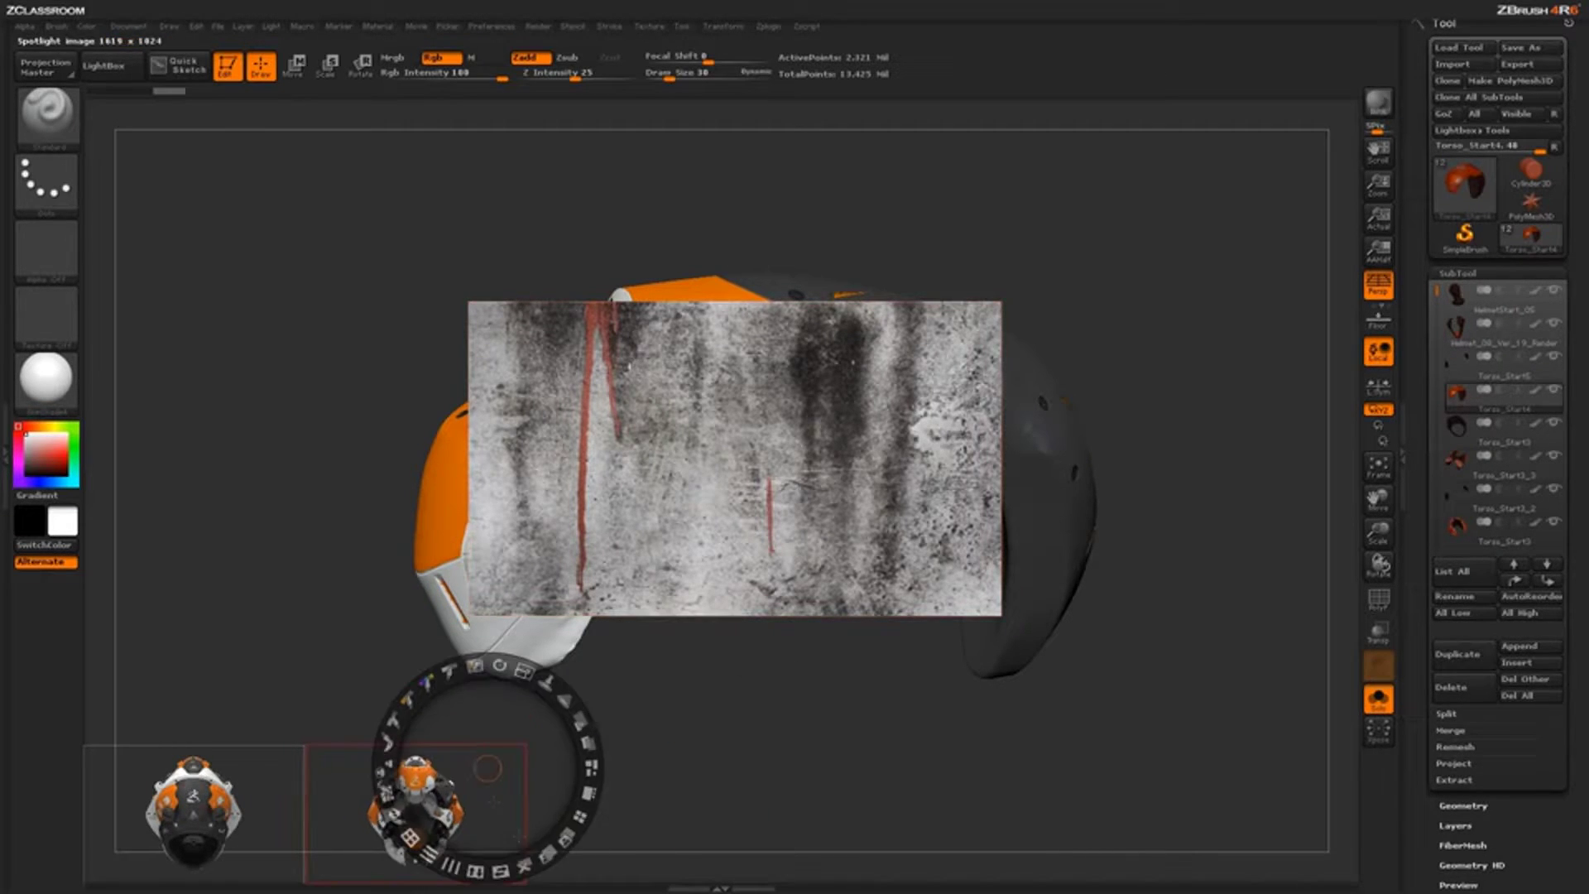
pyautogui.click(523, 865)
pyautogui.click(272, 768)
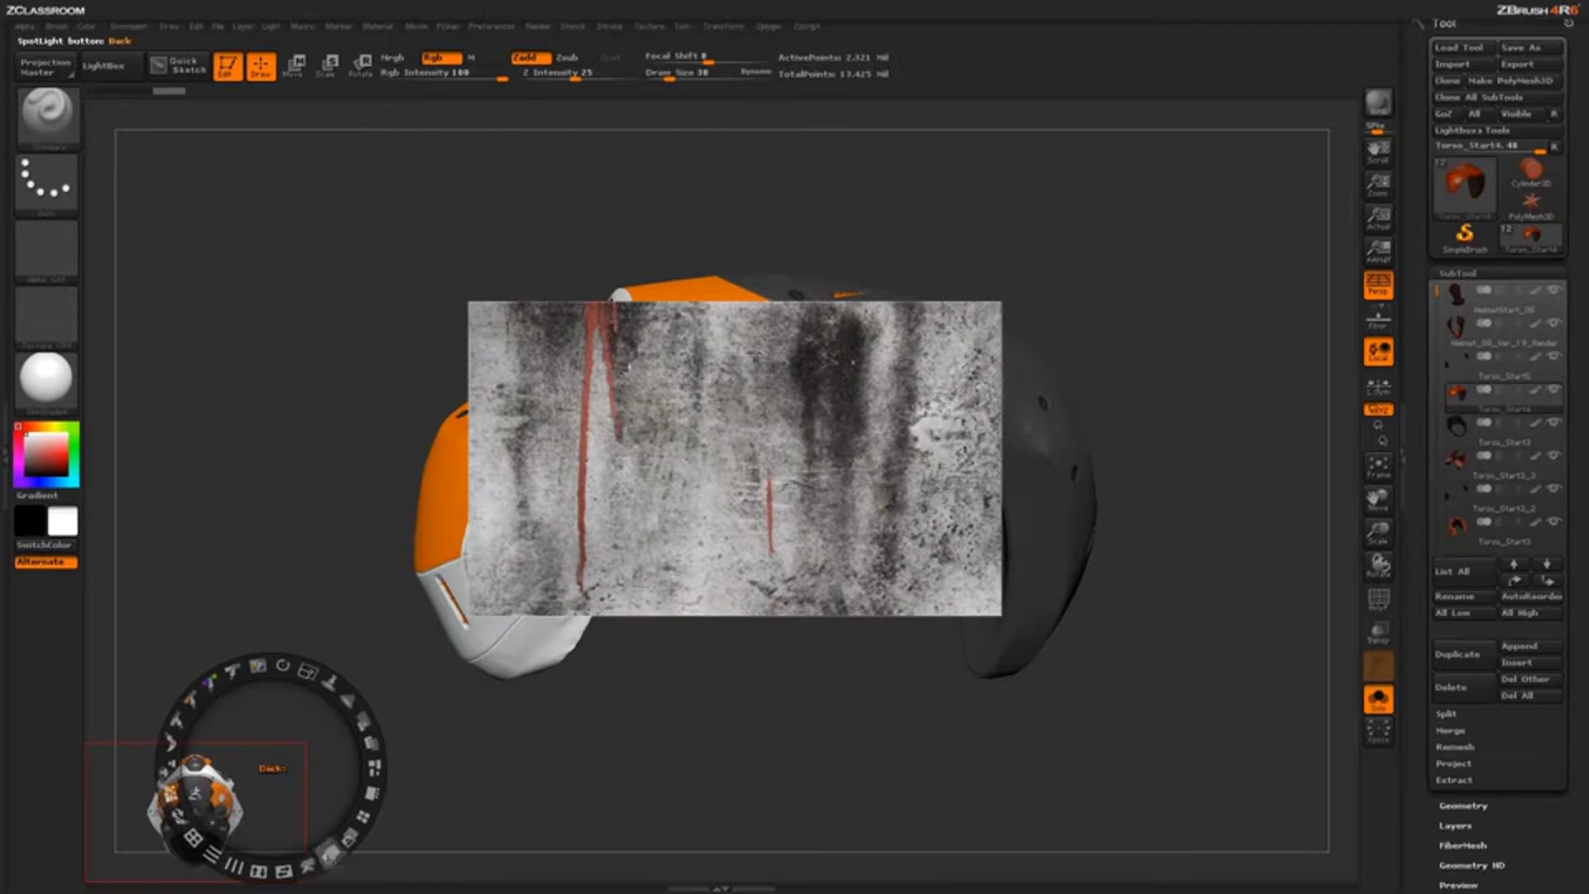
pyautogui.click(308, 865)
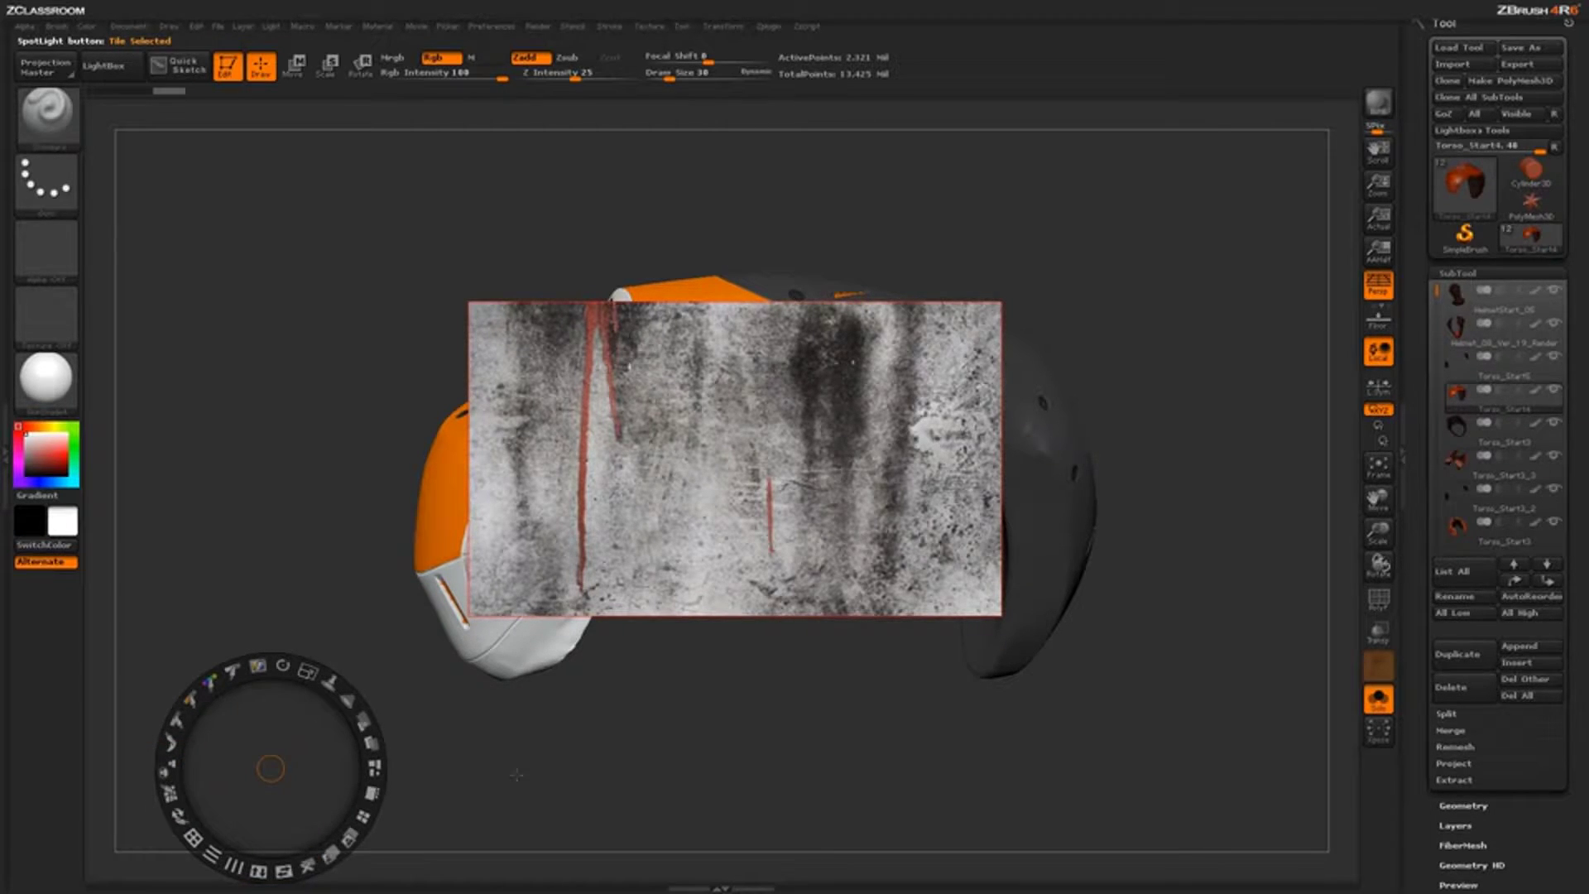
# Step: Shift the concrete texture slightly over the shell and reduce its opacity and fade until the model shows through
pyautogui.moveTo(721, 459); pyautogui.dragTo(712, 480)
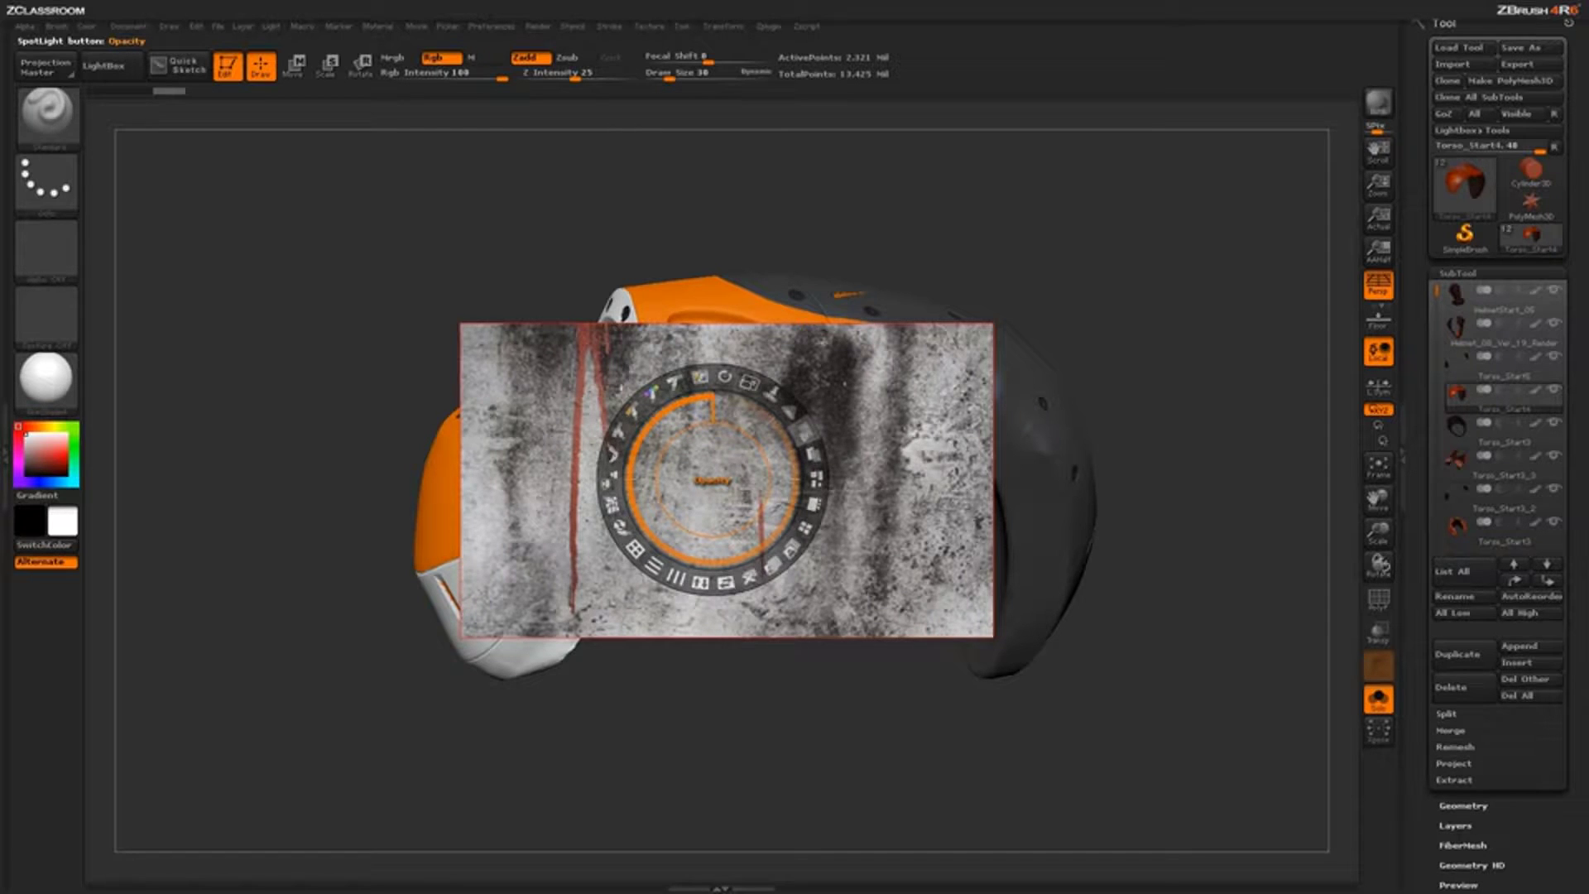
pyautogui.moveTo(806, 431); pyautogui.dragTo(705, 379)
pyautogui.moveTo(614, 503); pyautogui.dragTo(613, 519)
pyautogui.moveTo(699, 429); pyautogui.dragTo(700, 429)
pyautogui.click(814, 455)
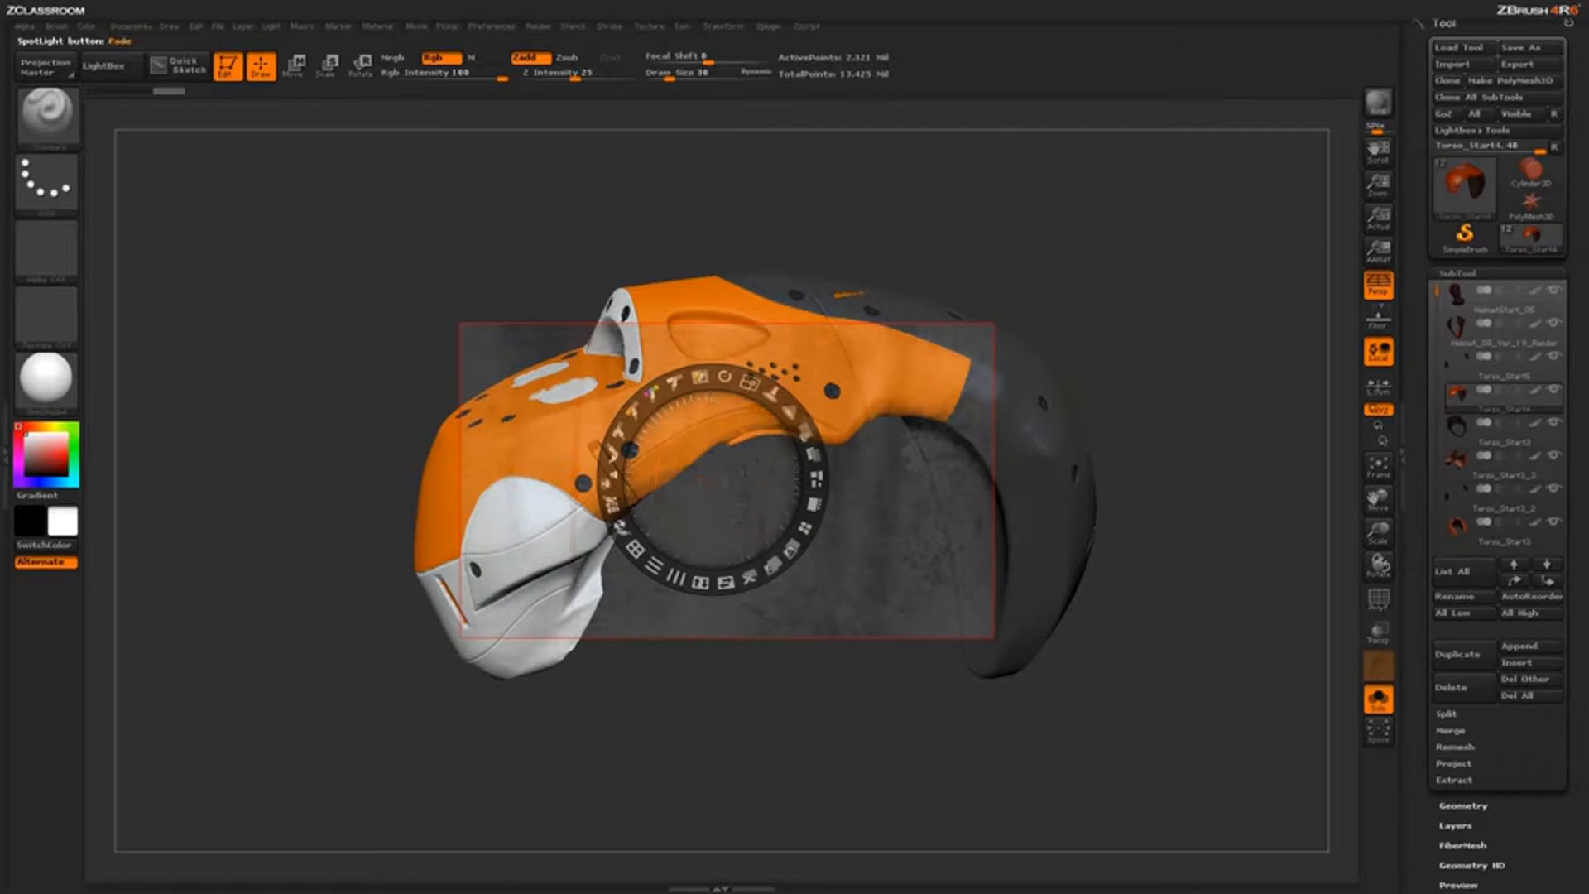
# Step: Rotate the faded texture to a steep diagonal and position it across the shell's orange side
pyautogui.moveTo(724, 376); pyautogui.dragTo(678, 264)
pyautogui.moveTo(690, 160); pyautogui.dragTo(677, 159)
pyautogui.moveTo(712, 298); pyautogui.dragTo(692, 295)
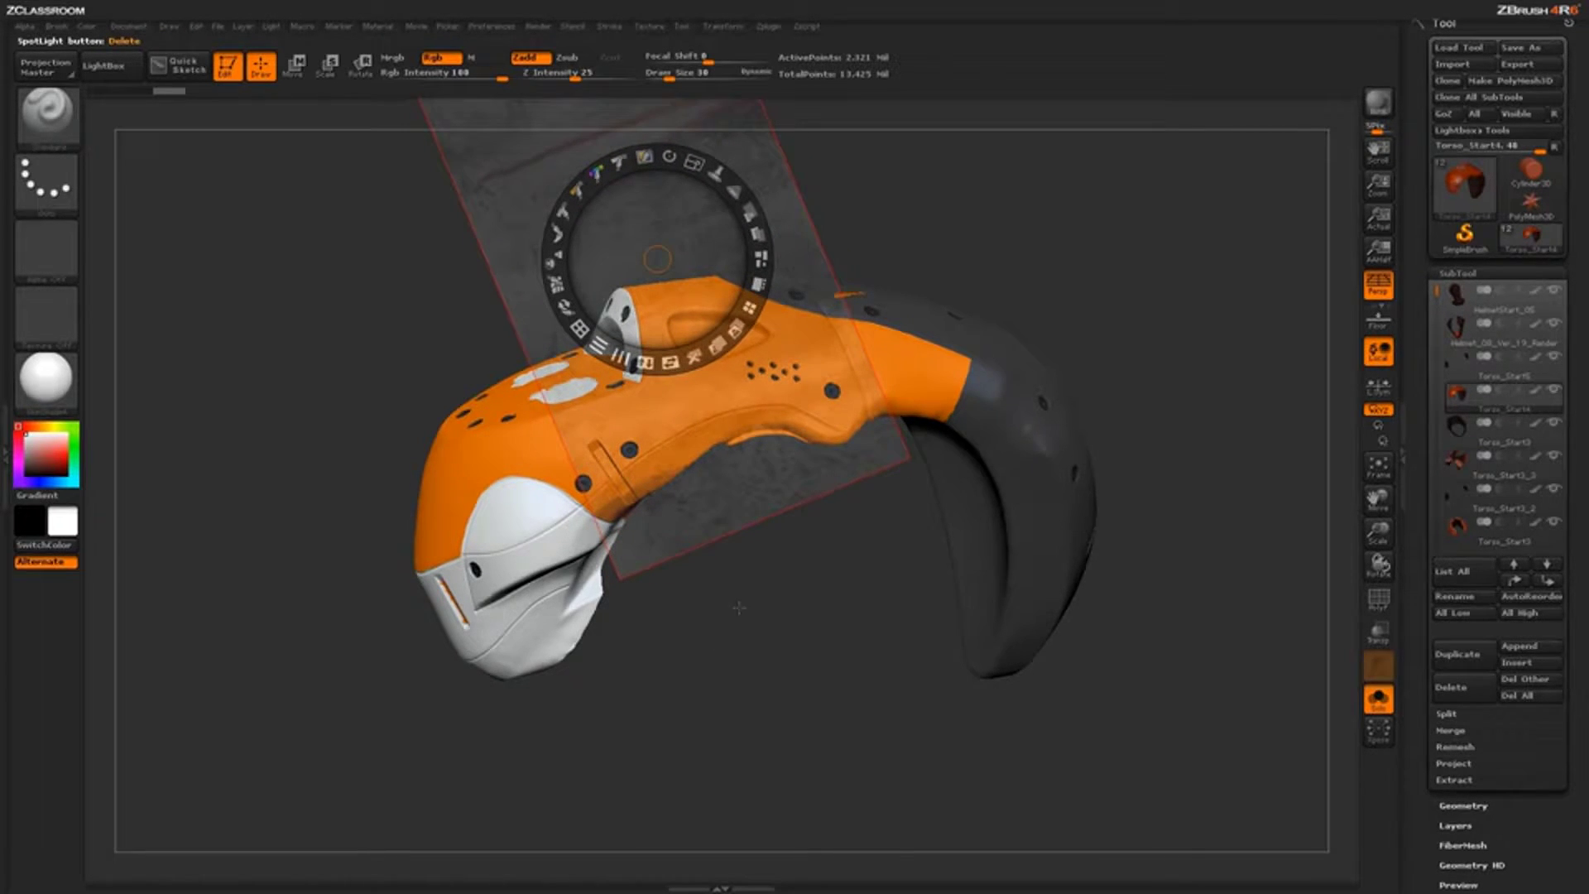
pyautogui.moveTo(739, 608); pyautogui.dragTo(735, 603)
# Step: Leave Spotlight editing, paint a white test stroke on the orange side with only Rgb active, and toggle Spotlight off and on
pyautogui.press('z')
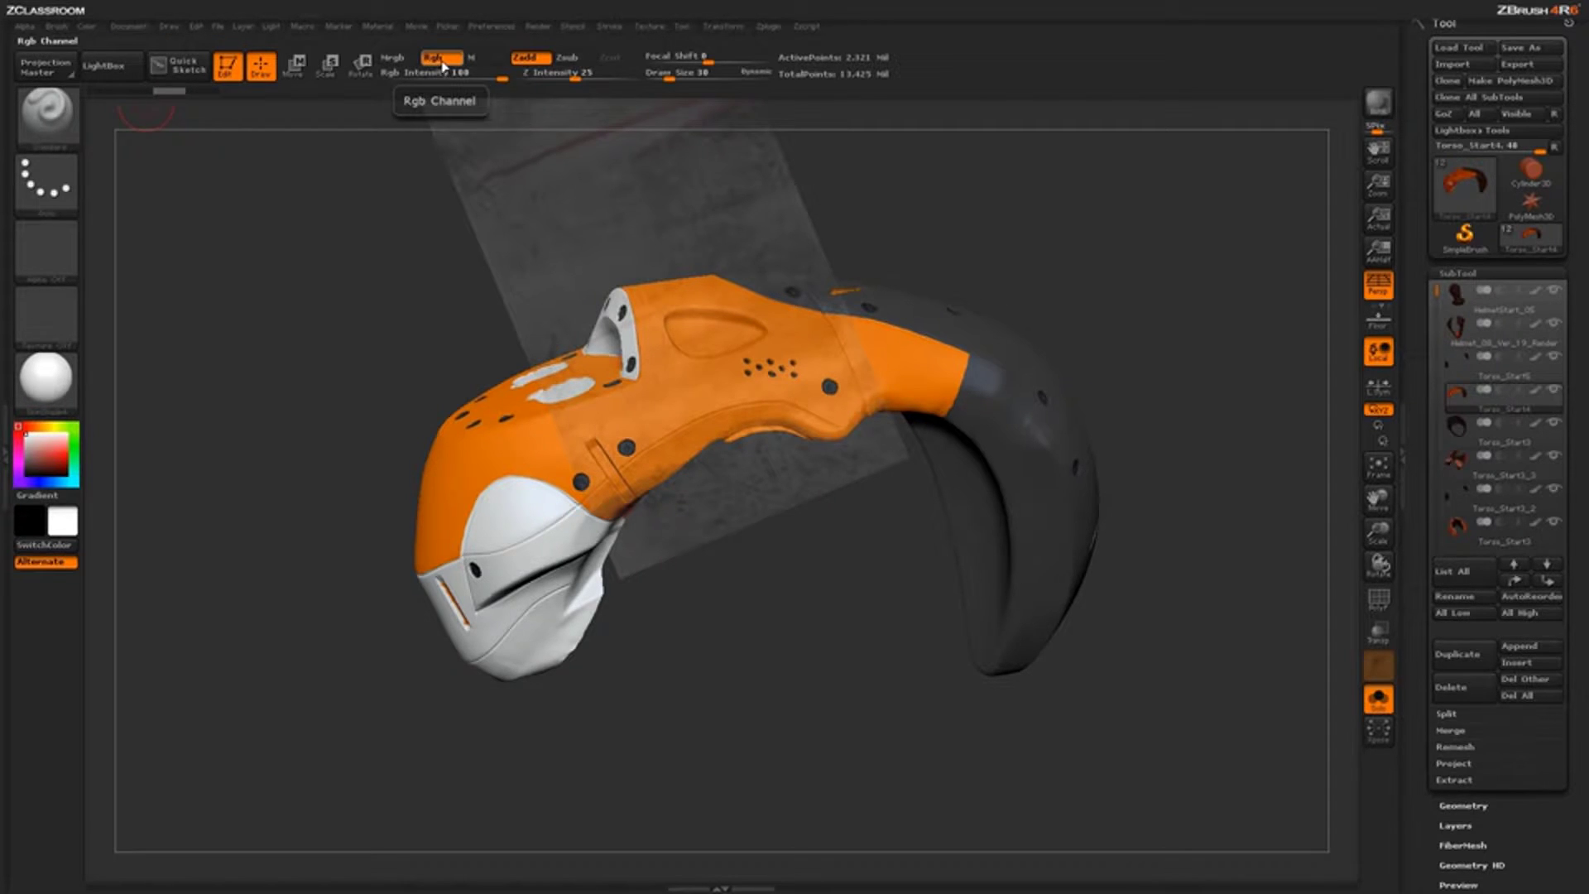
pyautogui.click(525, 58)
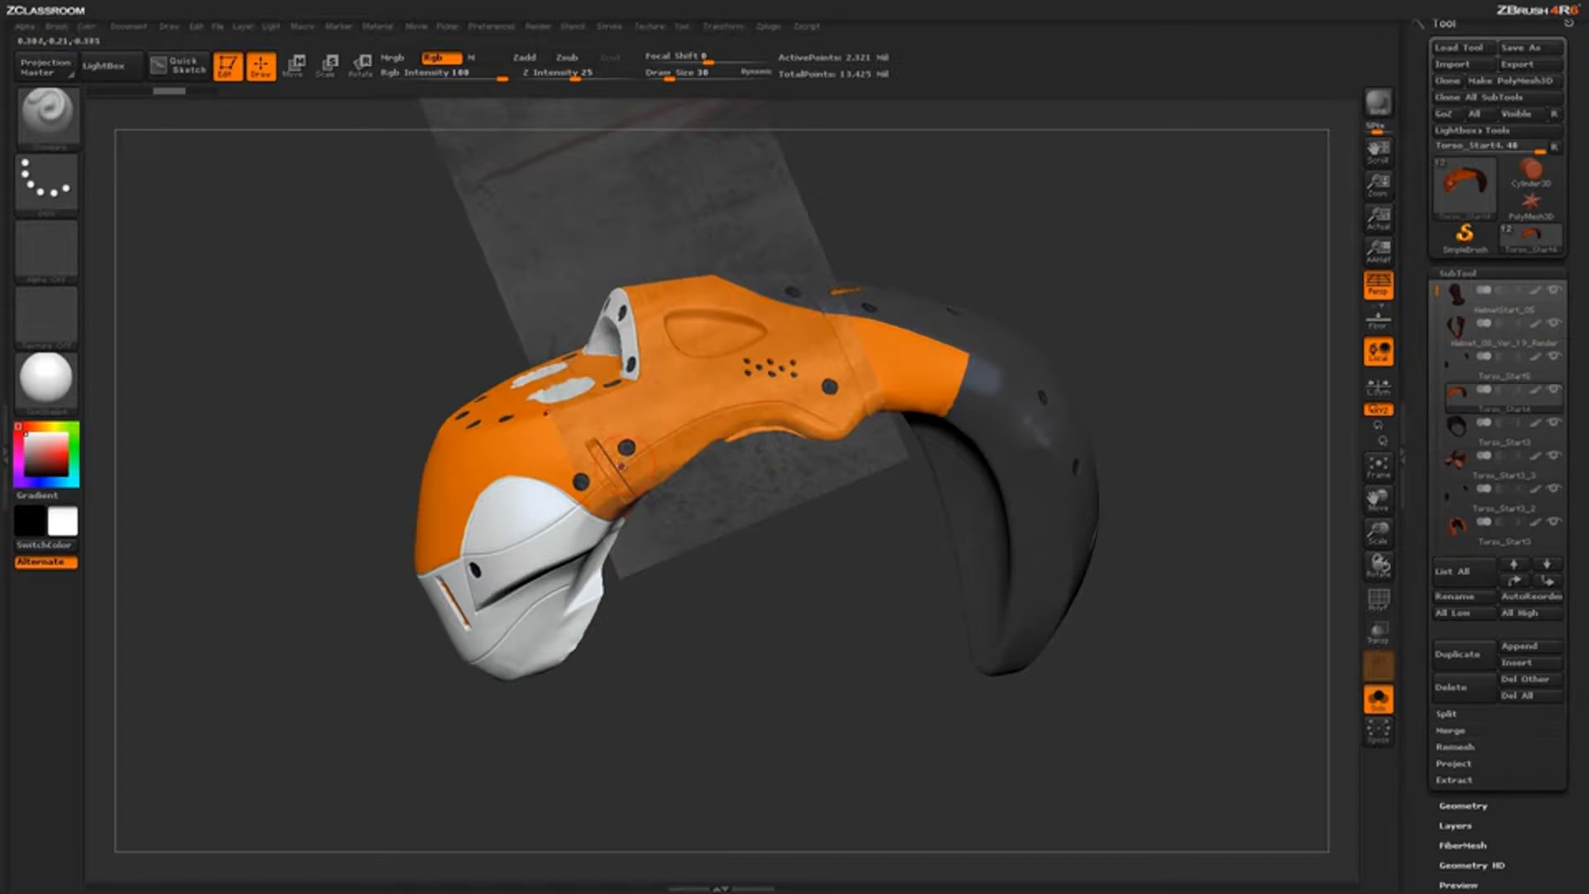
pyautogui.moveTo(636, 458); pyautogui.dragTo(713, 410)
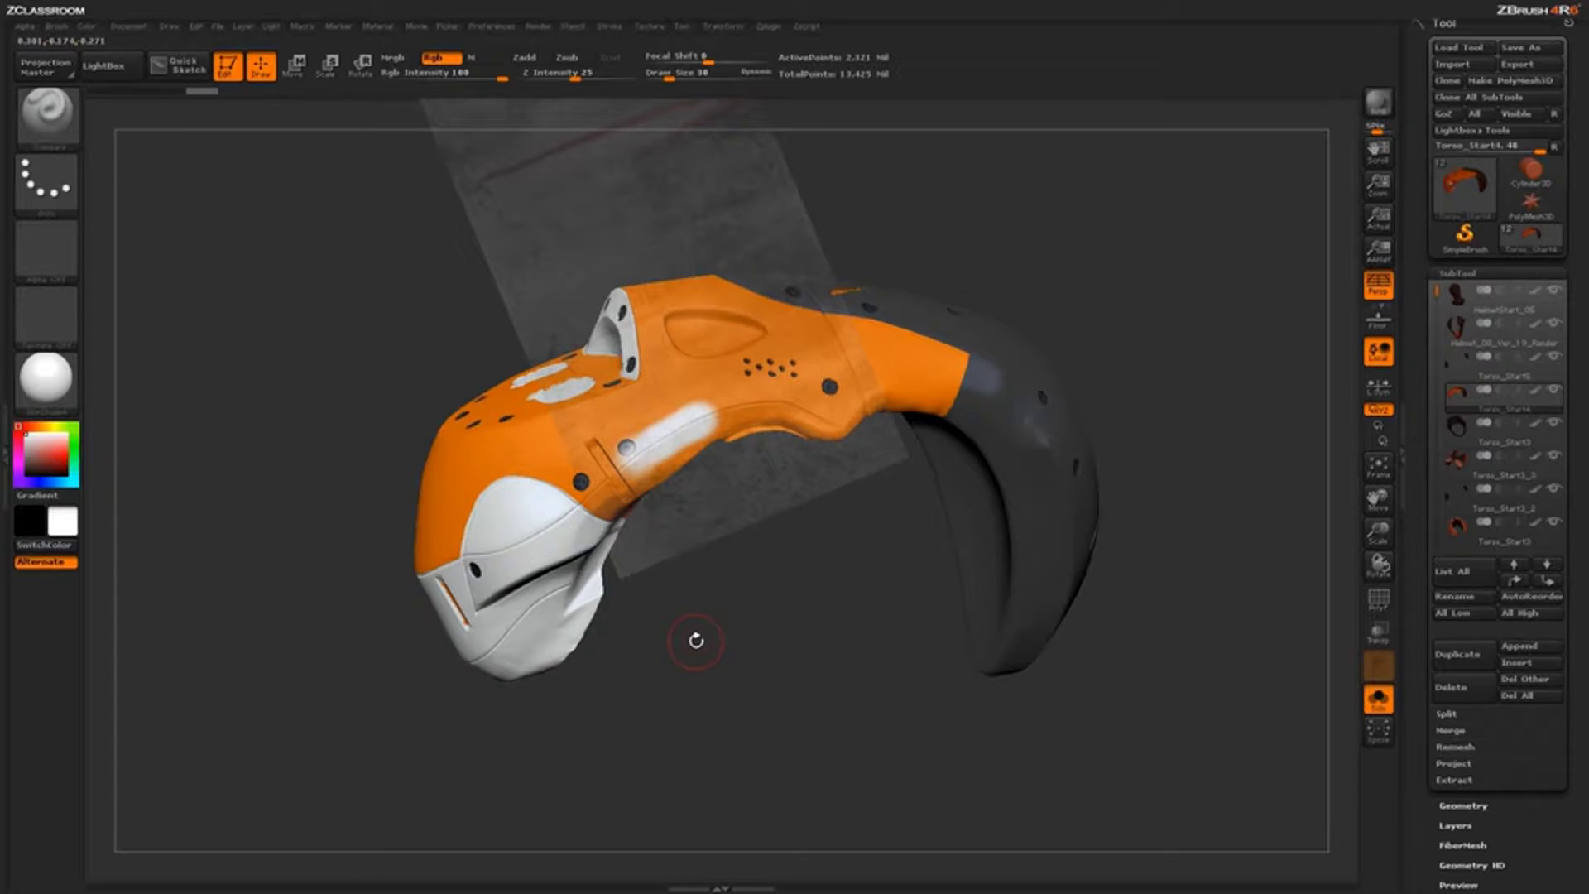
pyautogui.hotkey('shift', 'z')
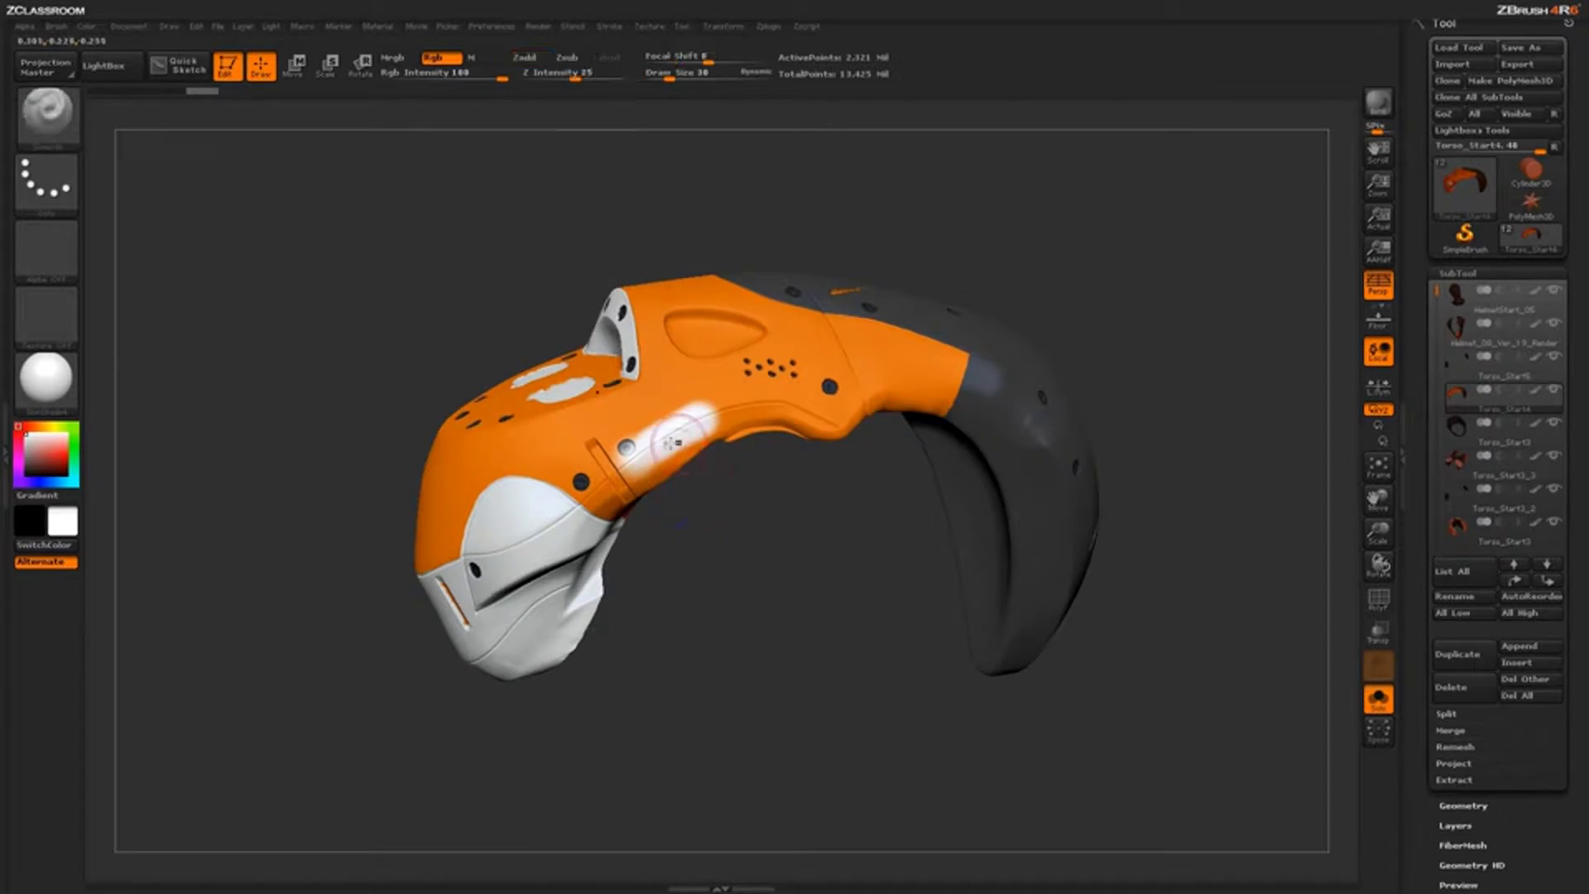
pyautogui.hotkey('shift', 'z')
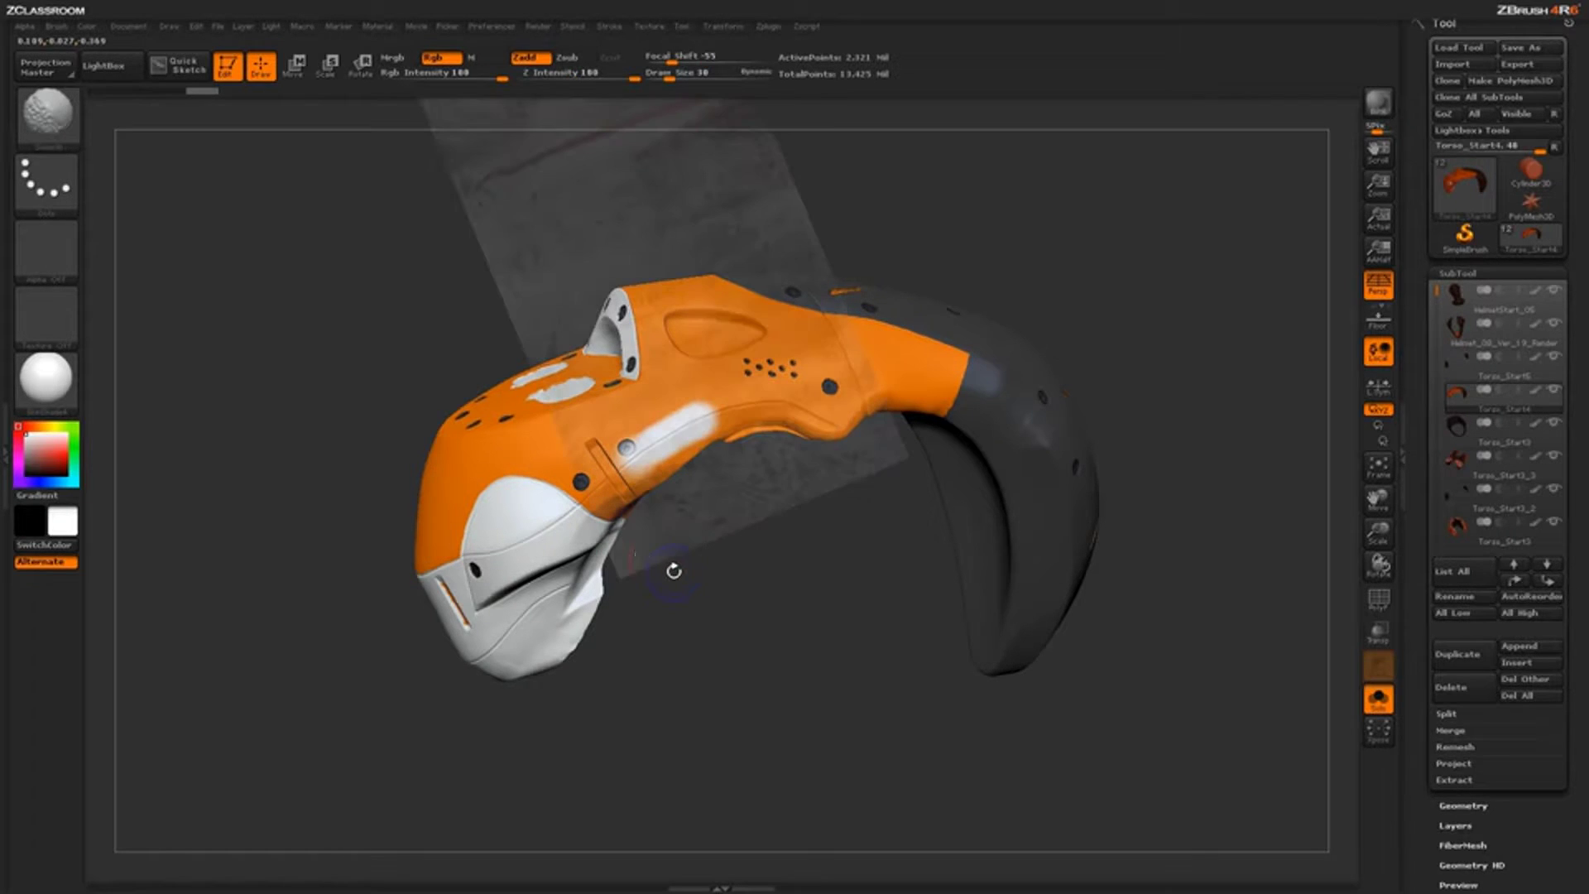
# Step: With the brush's Spotlight Projection off, extend the white test stroke along the lower orange edge and toggle Spotlight off and on
pyautogui.click(60, 27)
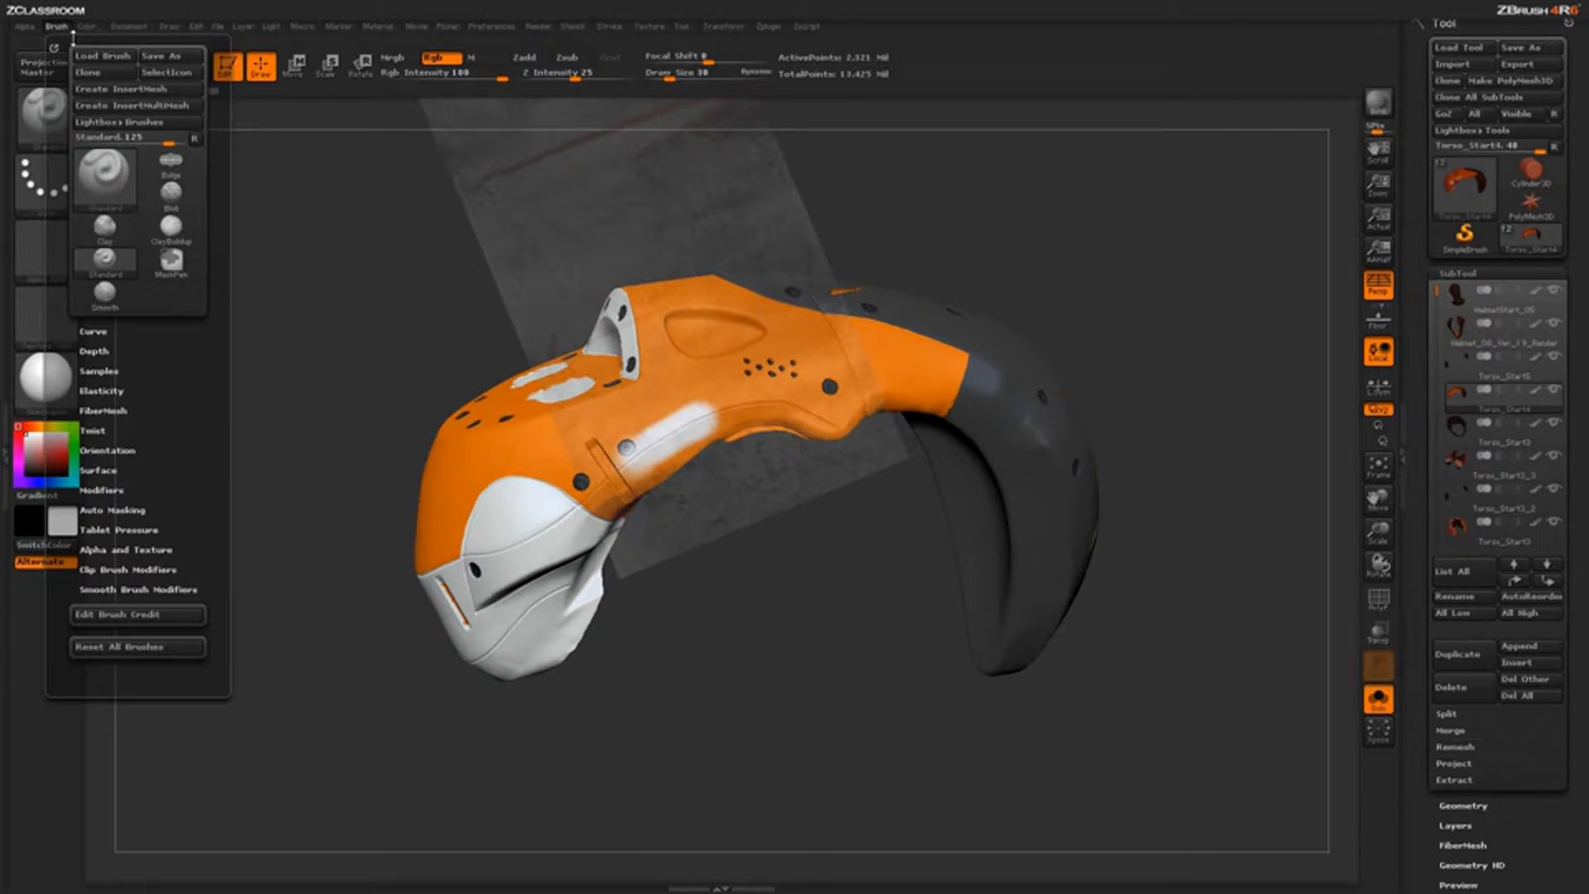
pyautogui.click(136, 372)
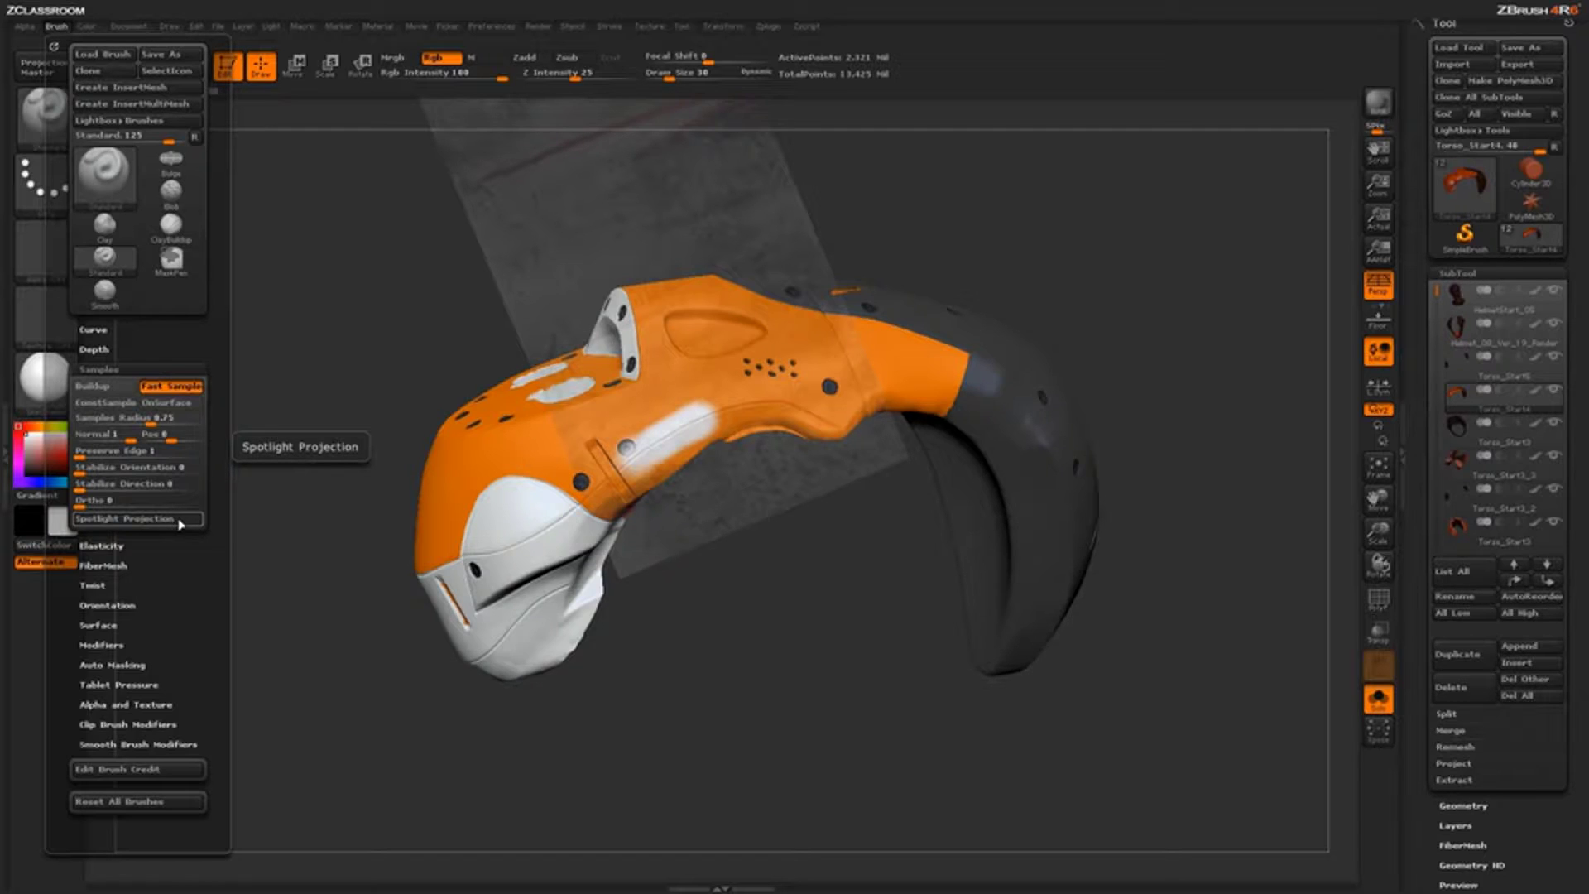
pyautogui.moveTo(682, 434)
pyautogui.mouseDown()
pyautogui.moveTo(733, 410)
pyautogui.moveTo(672, 444)
pyautogui.mouseUp()
pyautogui.hotkey('shift', 'z')
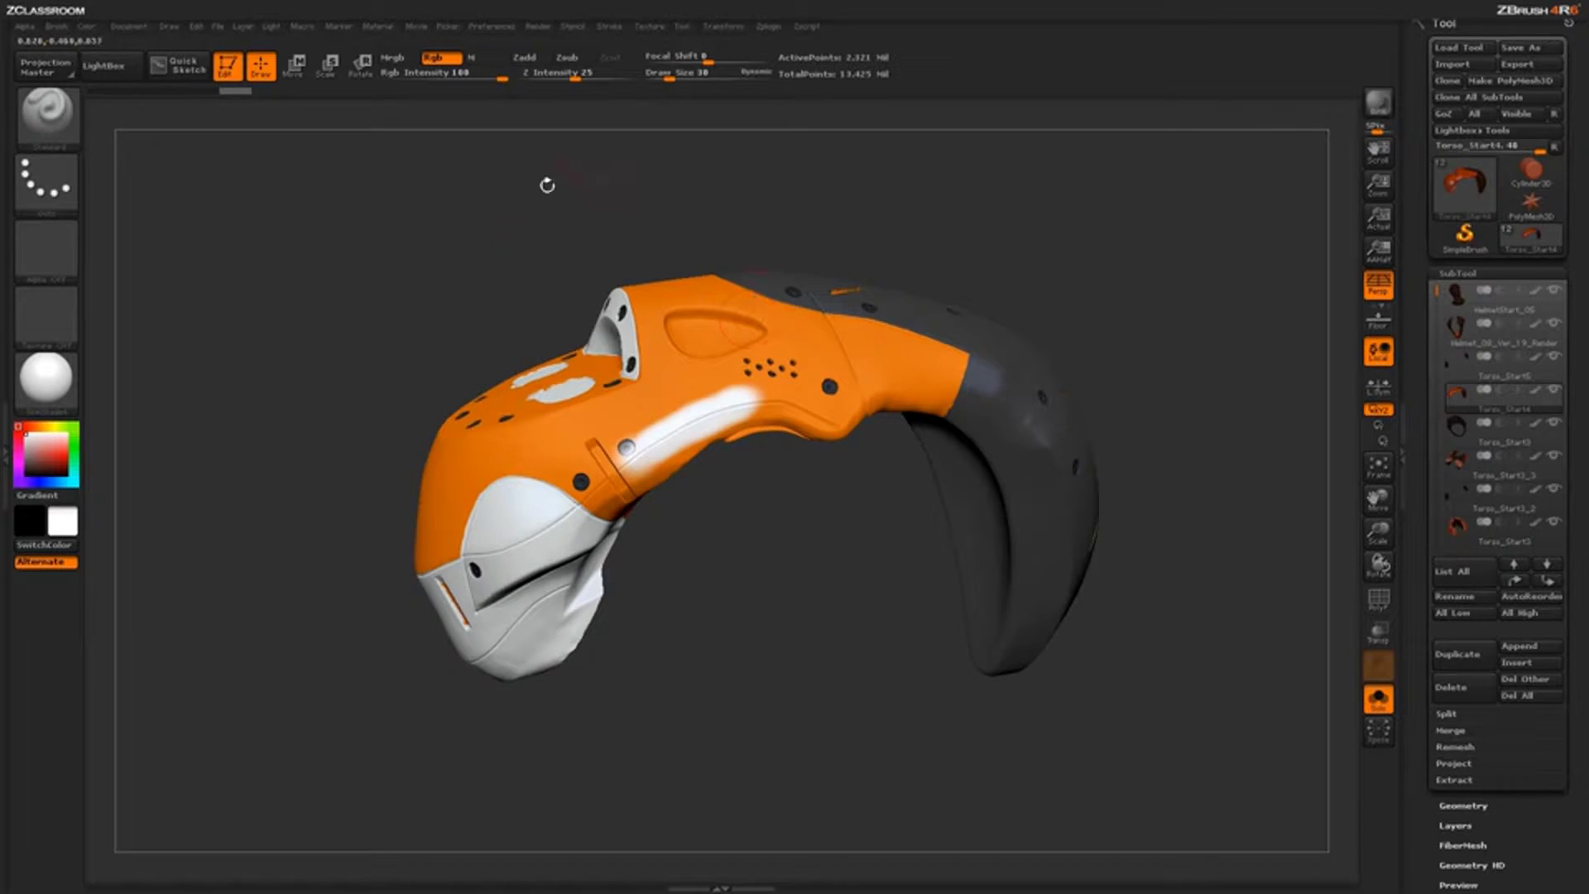
pyautogui.hotkey('shift', 'z')
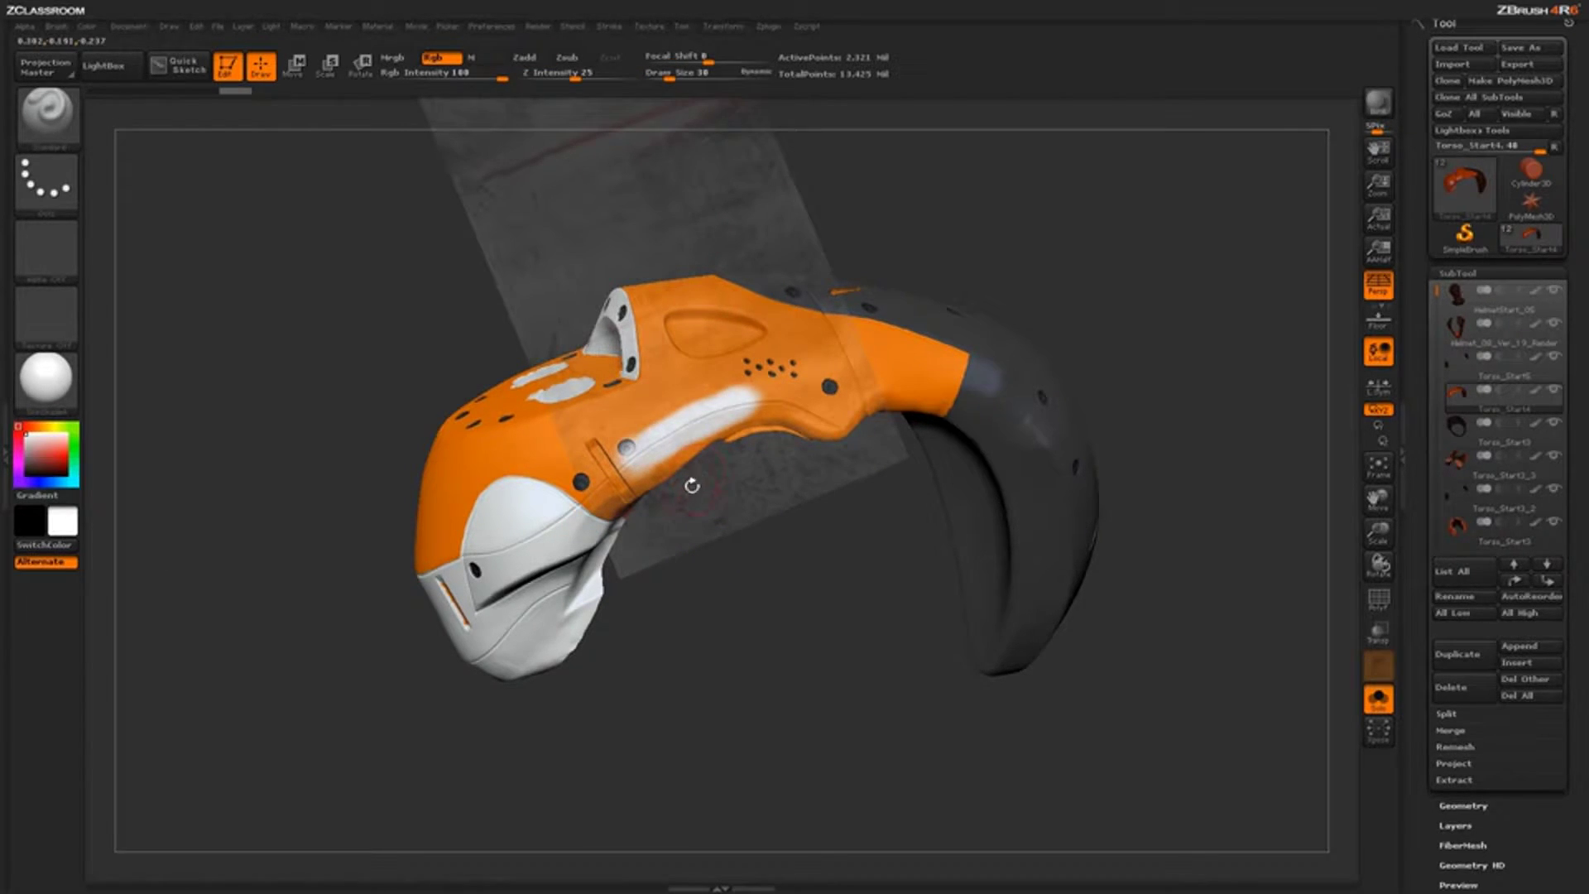
# Step: Enable Spotlight Projection in the brush's sample settings and undo the white test strokes on the orange side
pyautogui.click(56, 26)
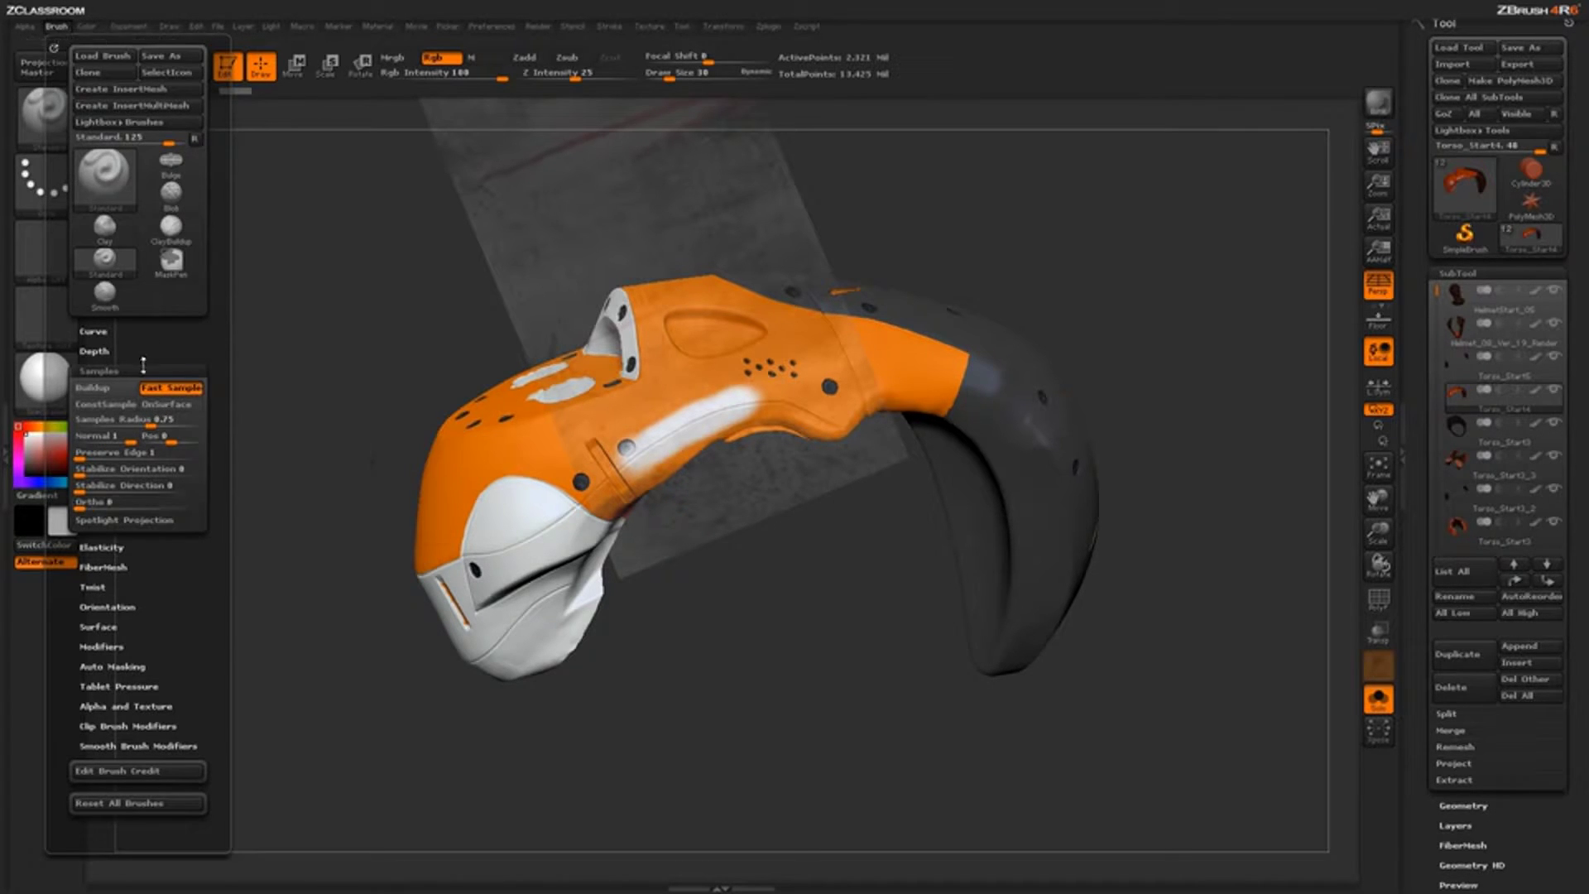
pyautogui.click(166, 523)
pyautogui.press('ctrl')
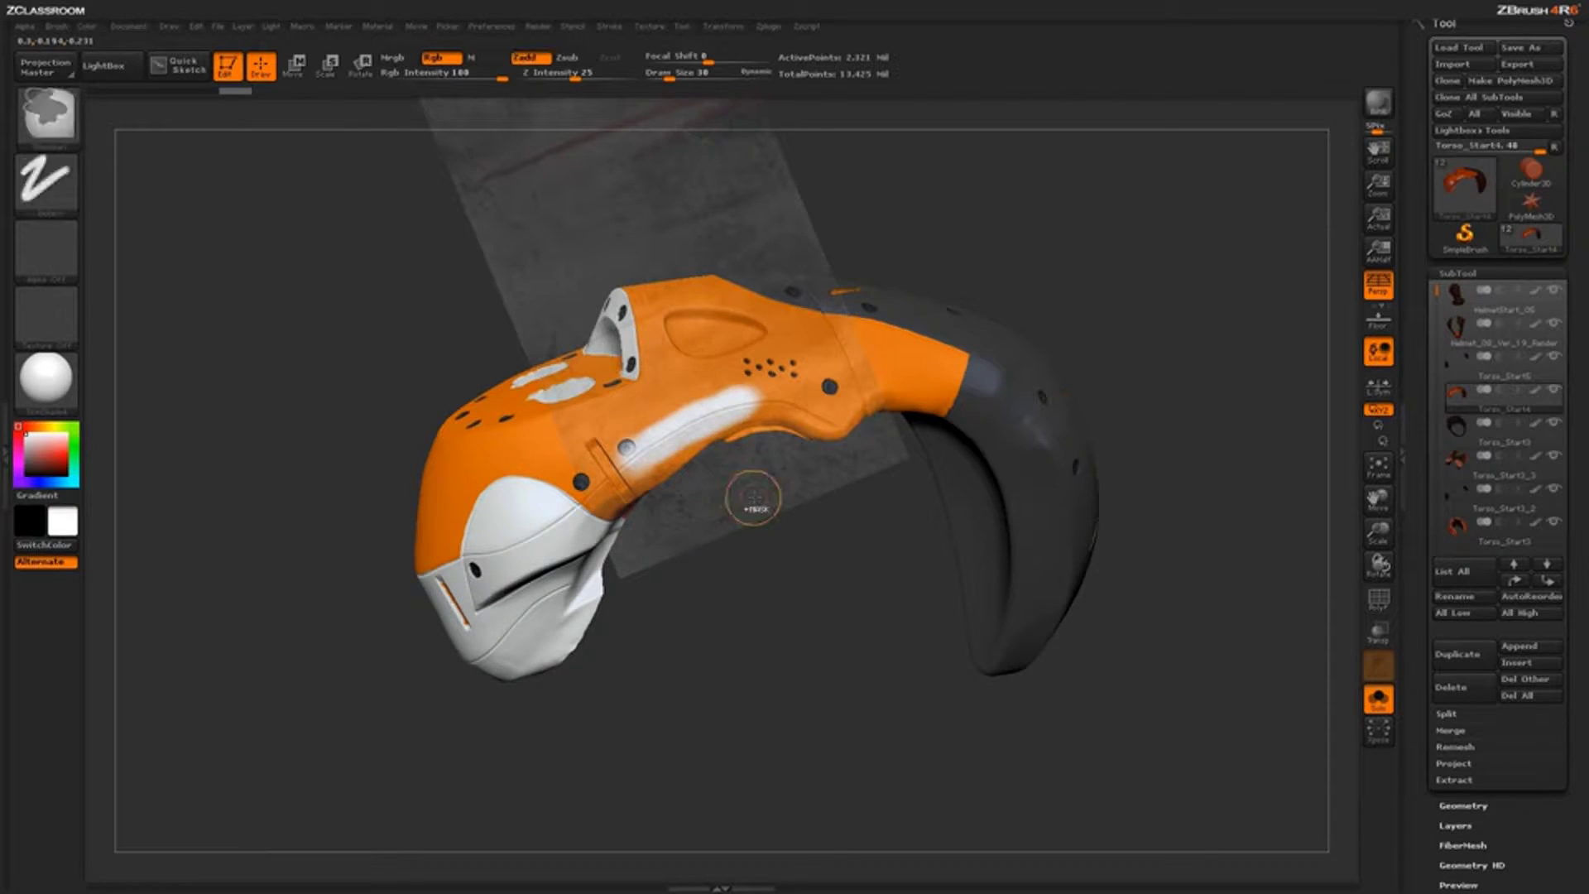
pyautogui.hotkey('ctrl', 'z')
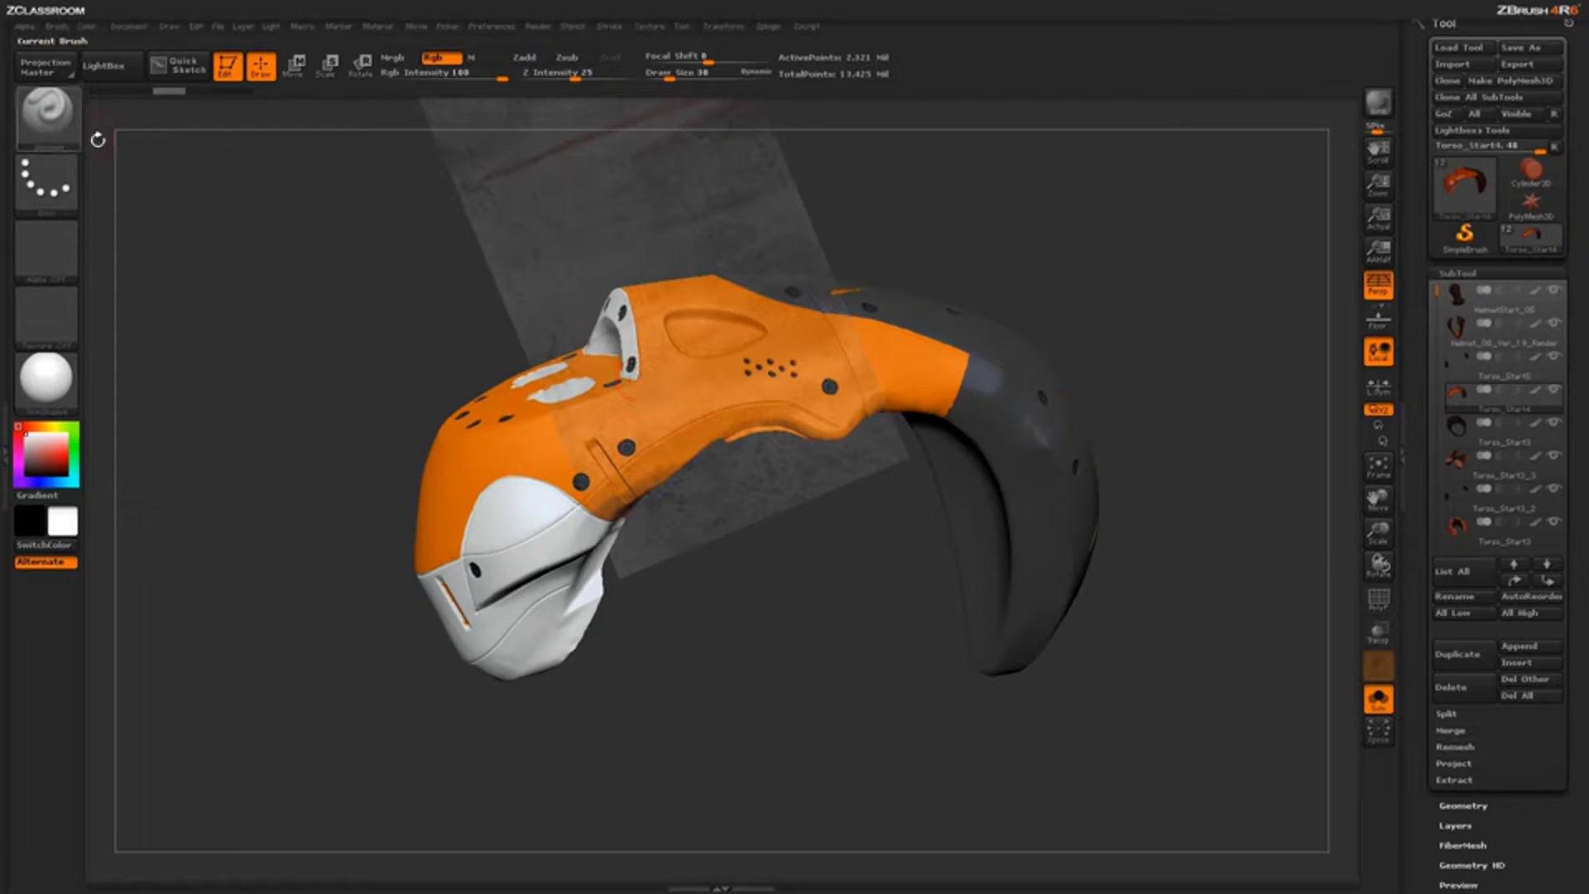
# Step: Paint a test stroke of the concrete texture at Rgb Intensity 100 along the lower orange edge, inspect it with Spotlight hidden, and undo it
pyautogui.moveTo(631, 467); pyautogui.dragTo(727, 408)
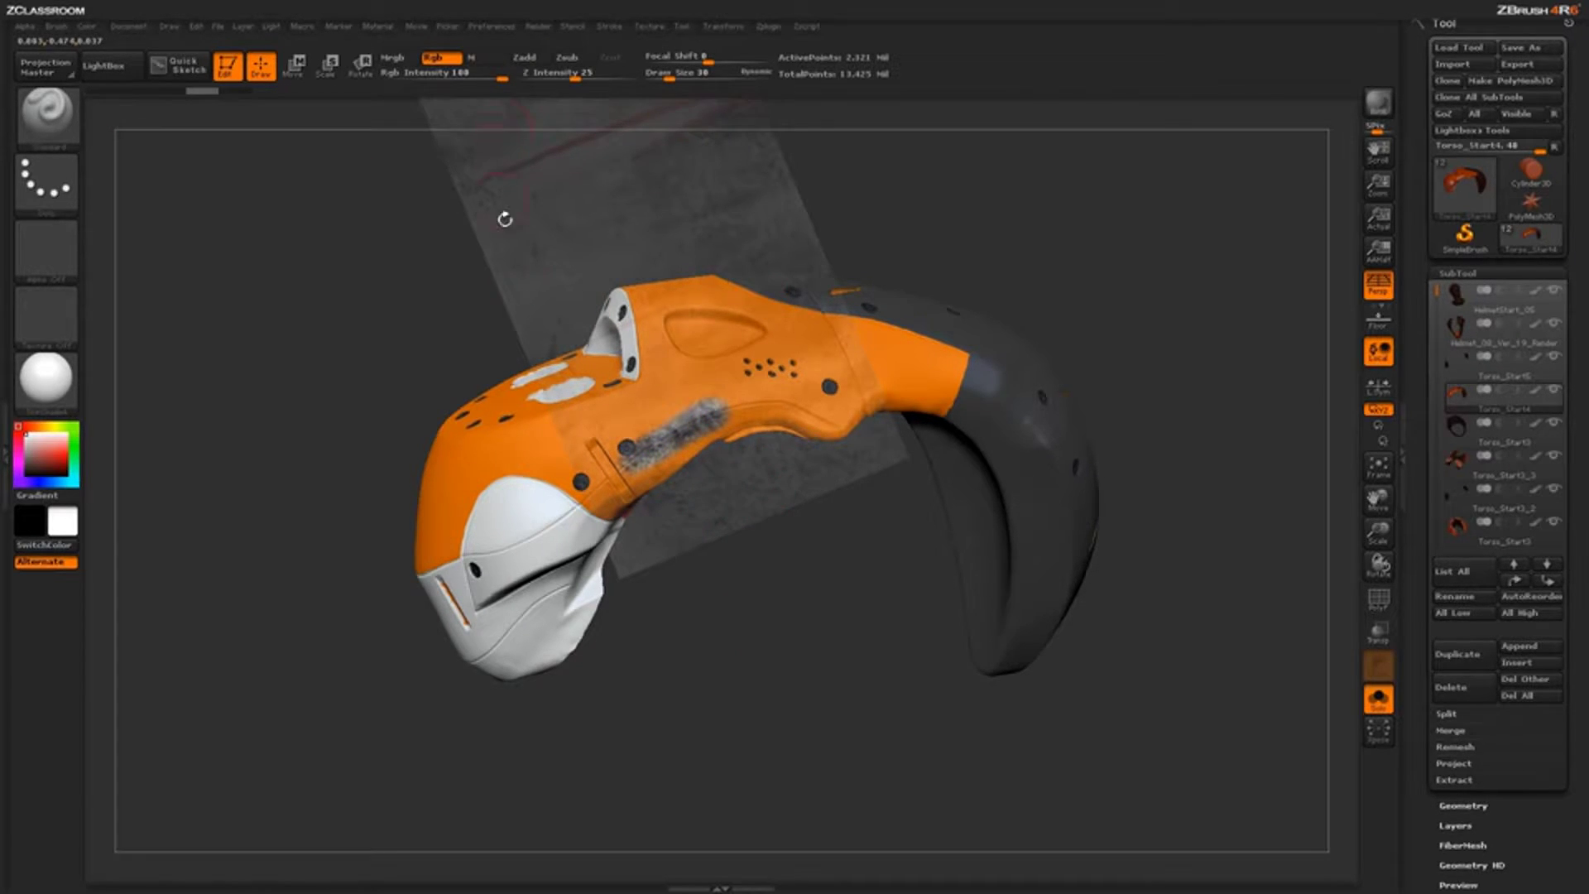
pyautogui.hotkey('shift', 'z')
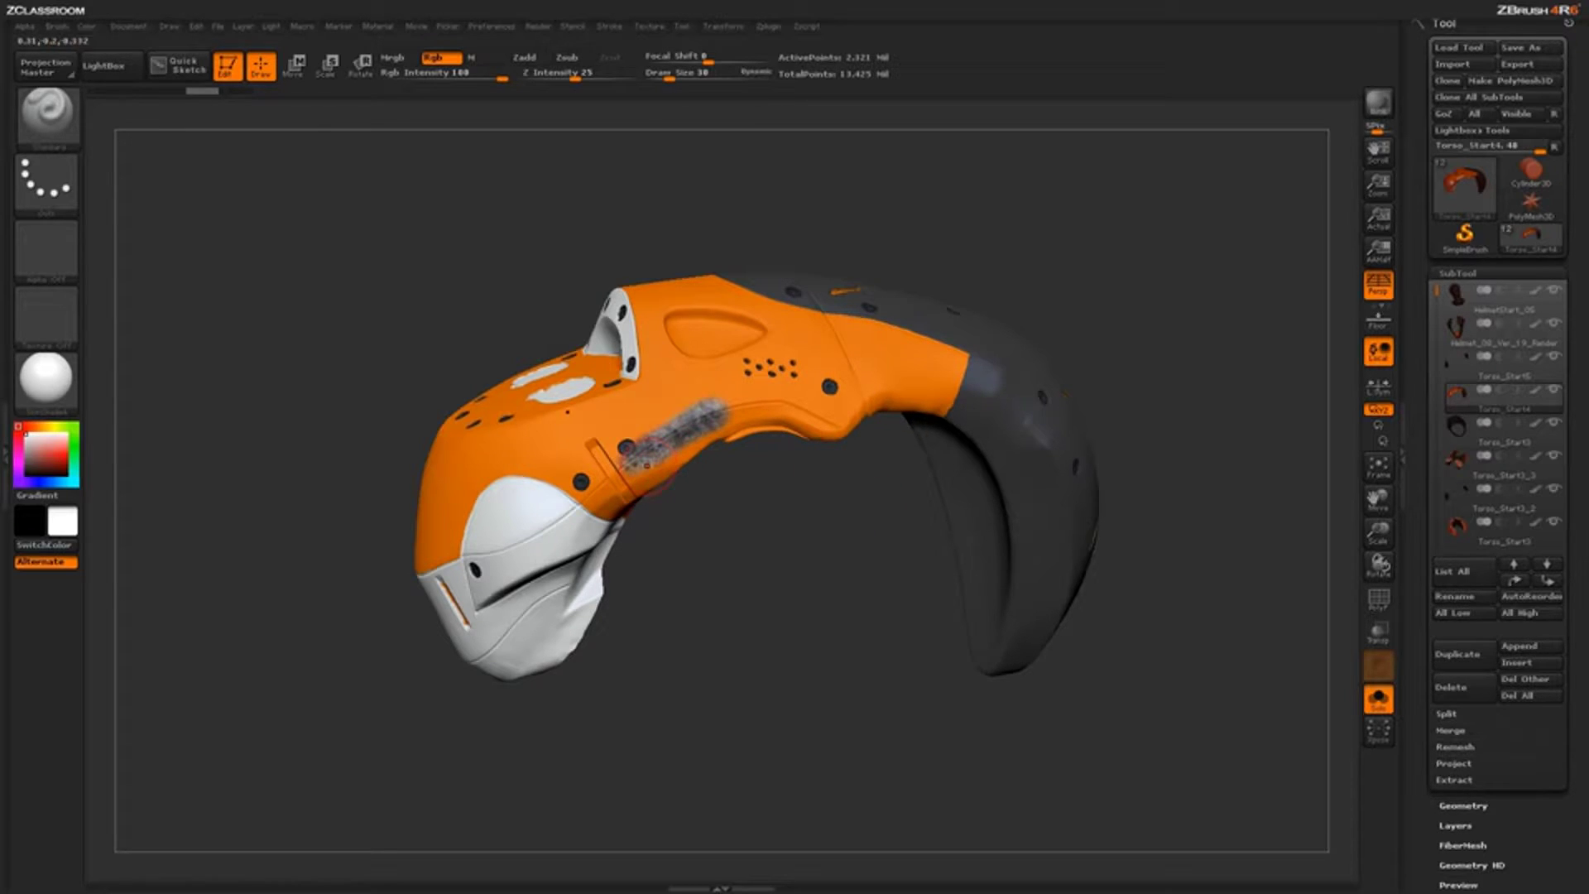
pyautogui.hotkey('ctrl', 'z')
pyautogui.moveTo(708, 431); pyautogui.dragTo(654, 447)
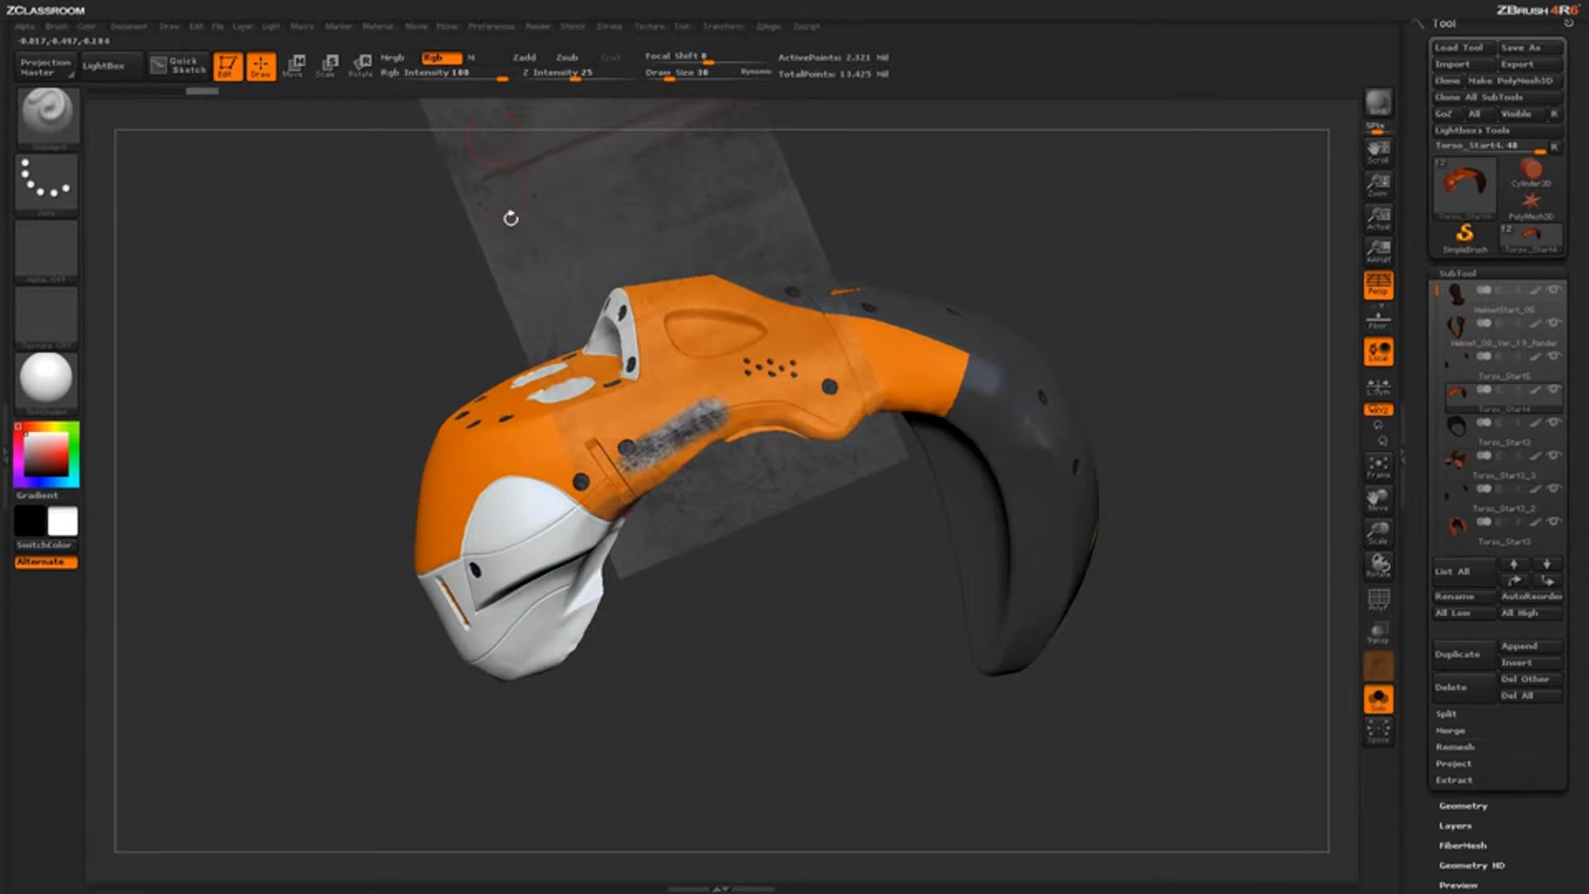
pyautogui.hotkey('shift', 'z')
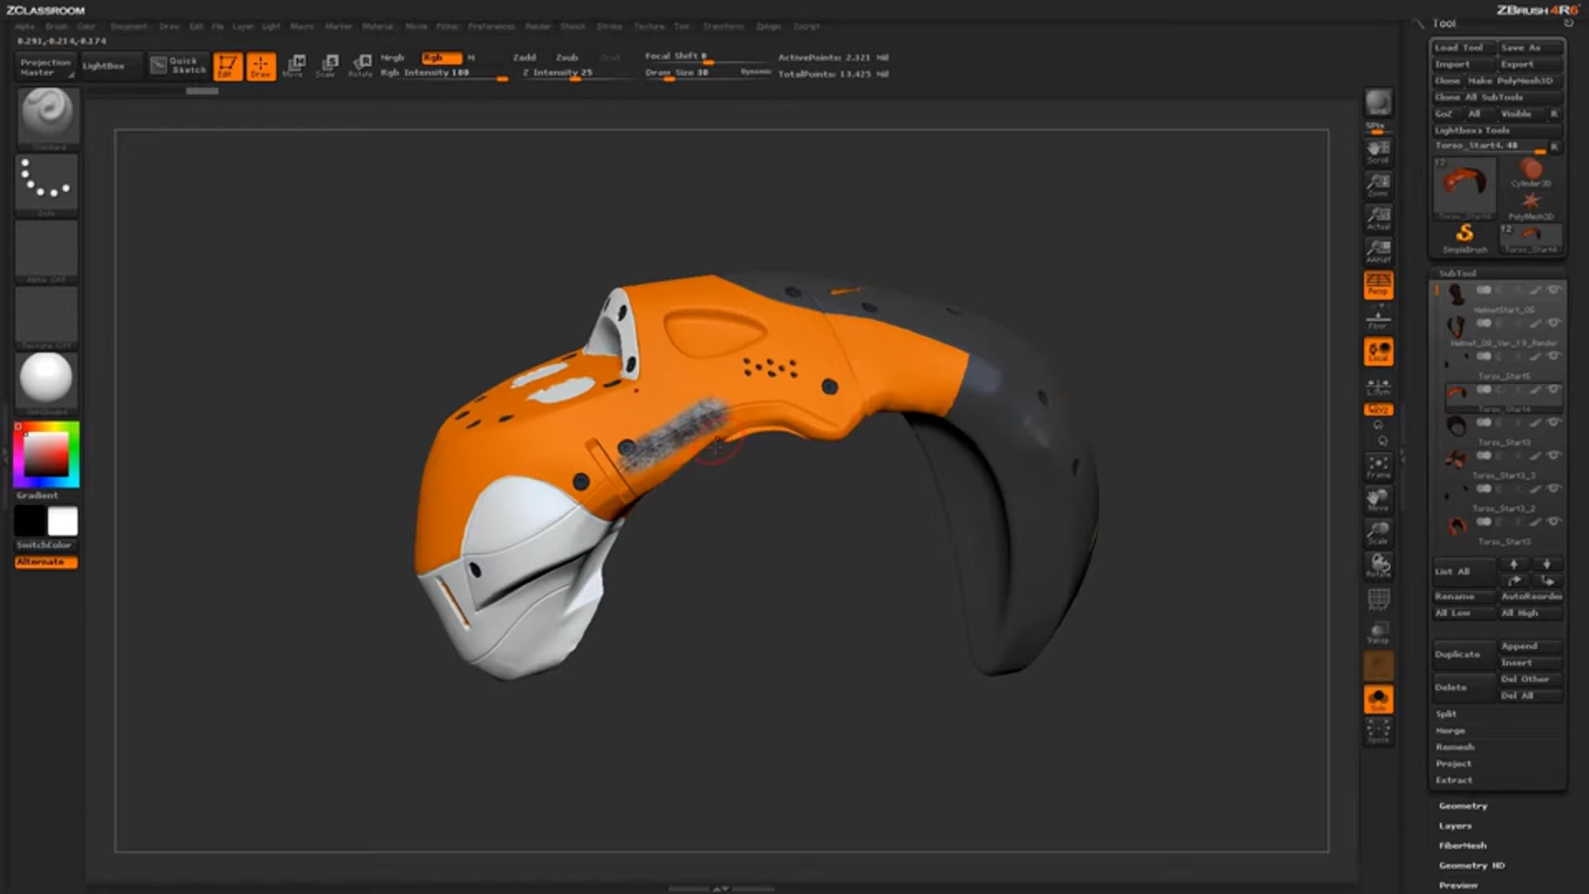
pyautogui.hotkey('ctrl', 'z')
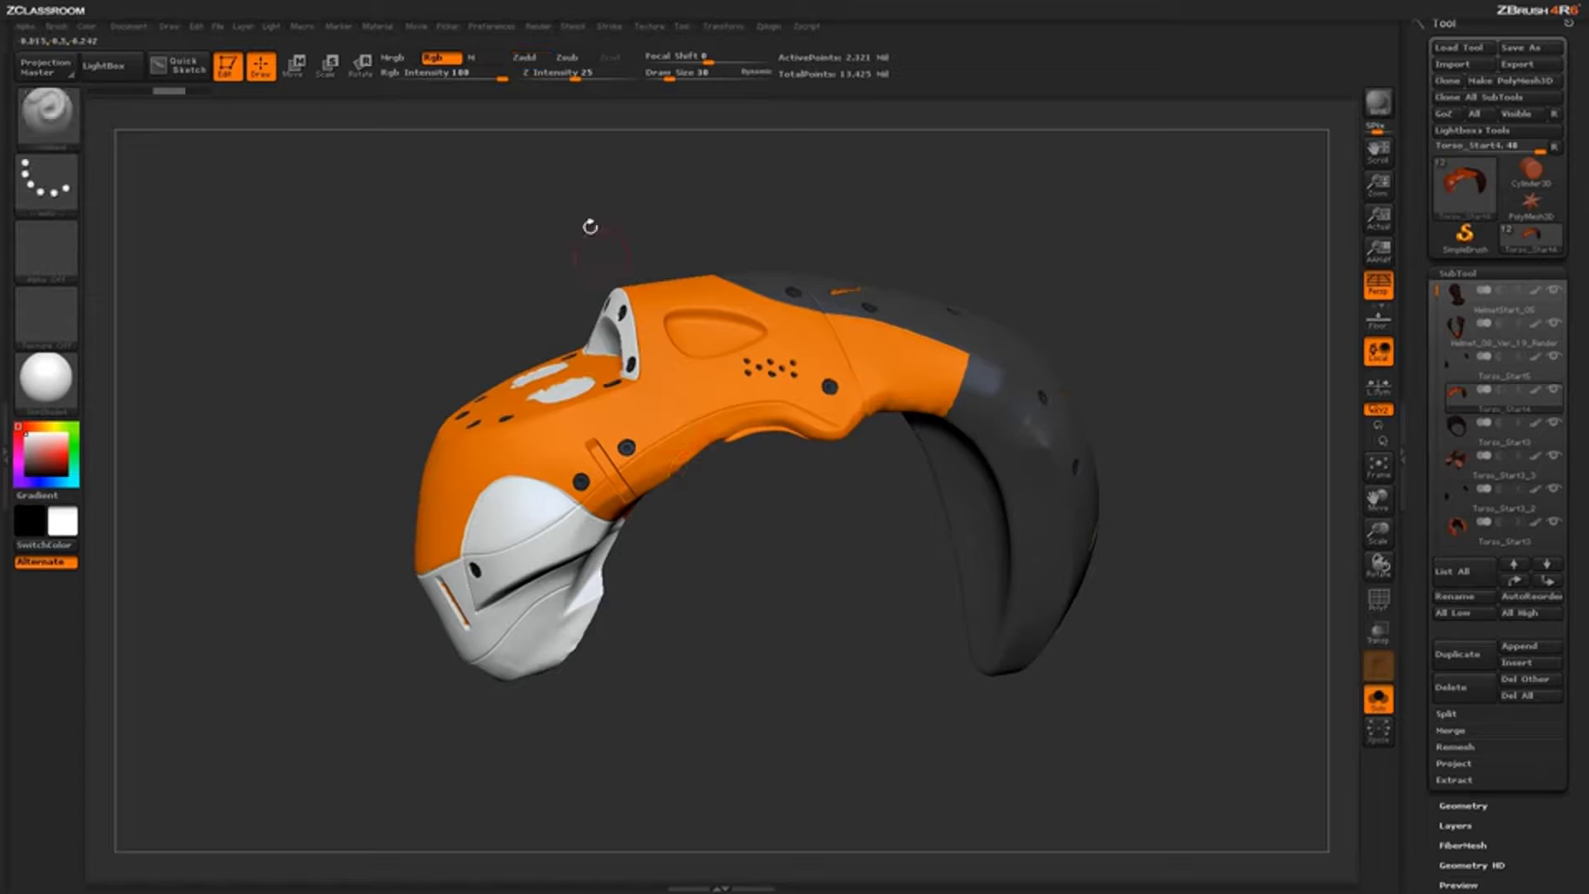
# Step: Lower the Rgb Intensity to 9 and toggle the Spotlight texture off and on over the shell
pyautogui.moveTo(471, 74); pyautogui.dragTo(412, 78)
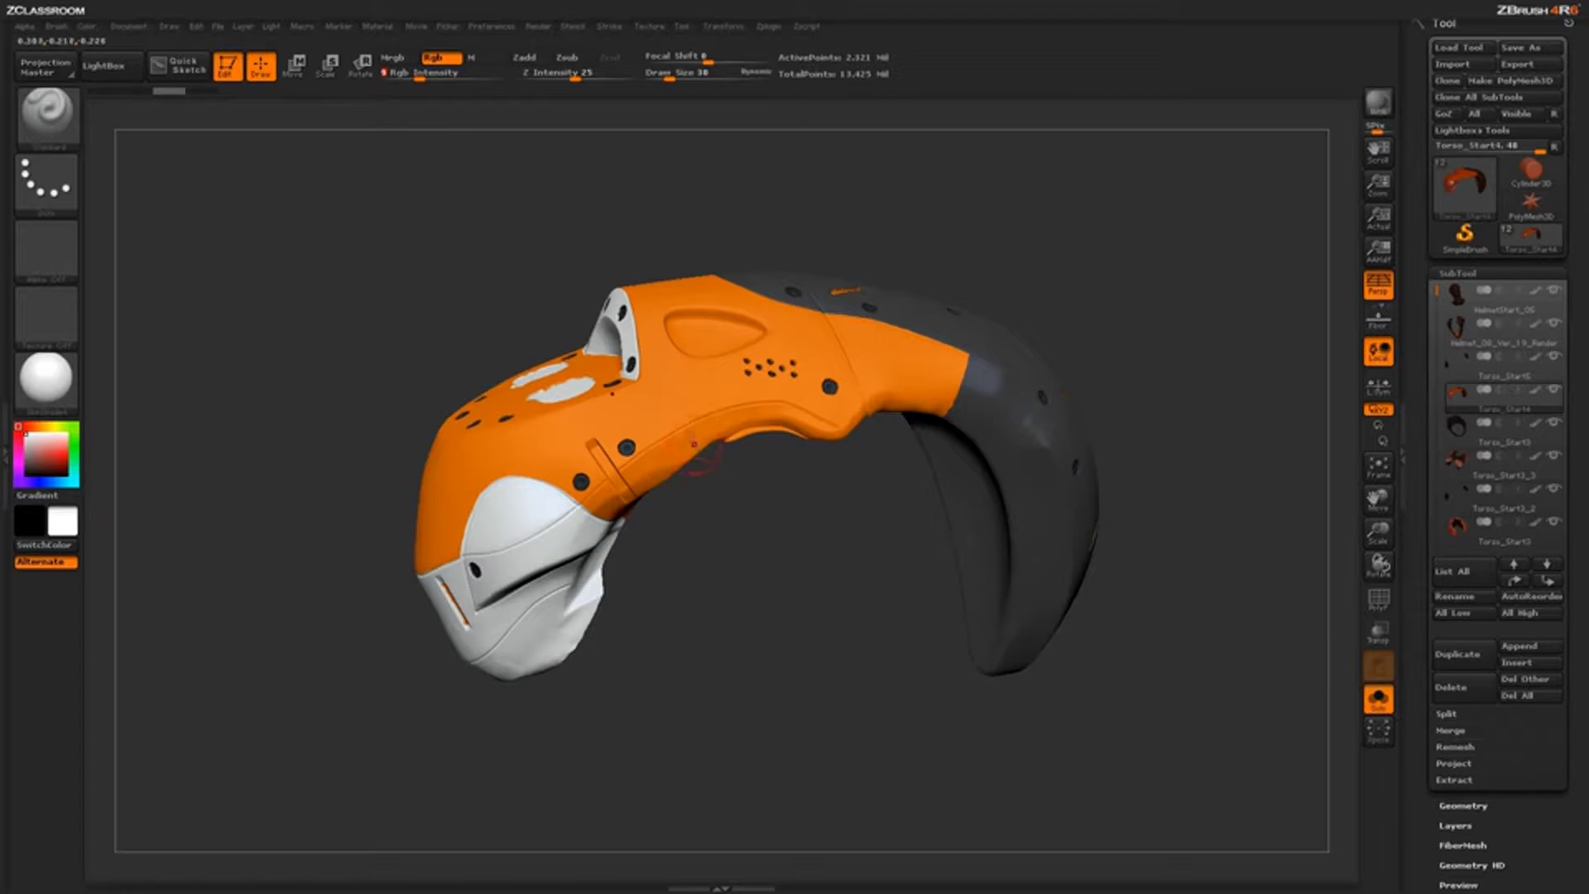
pyautogui.hotkey('shift', 'z')
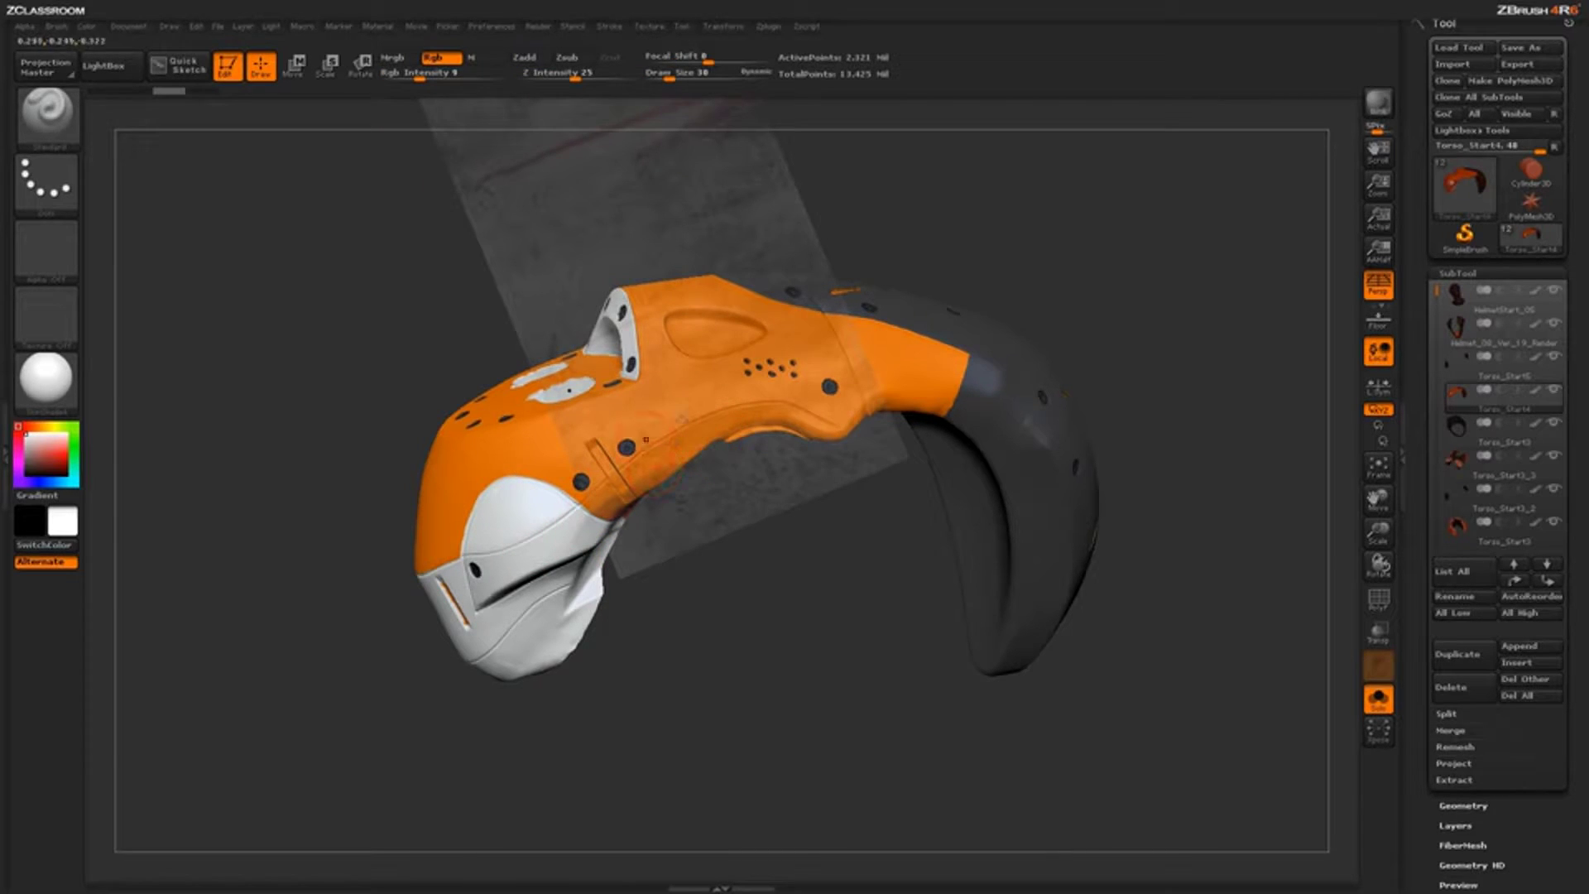
pyautogui.hotkey('shift', 'z')
pyautogui.hotkey('shift', 'z')
pyautogui.hotkey('shift', 'z')
pyautogui.hotkey('shift', 'z')
pyautogui.hotkey('shift', 'z')
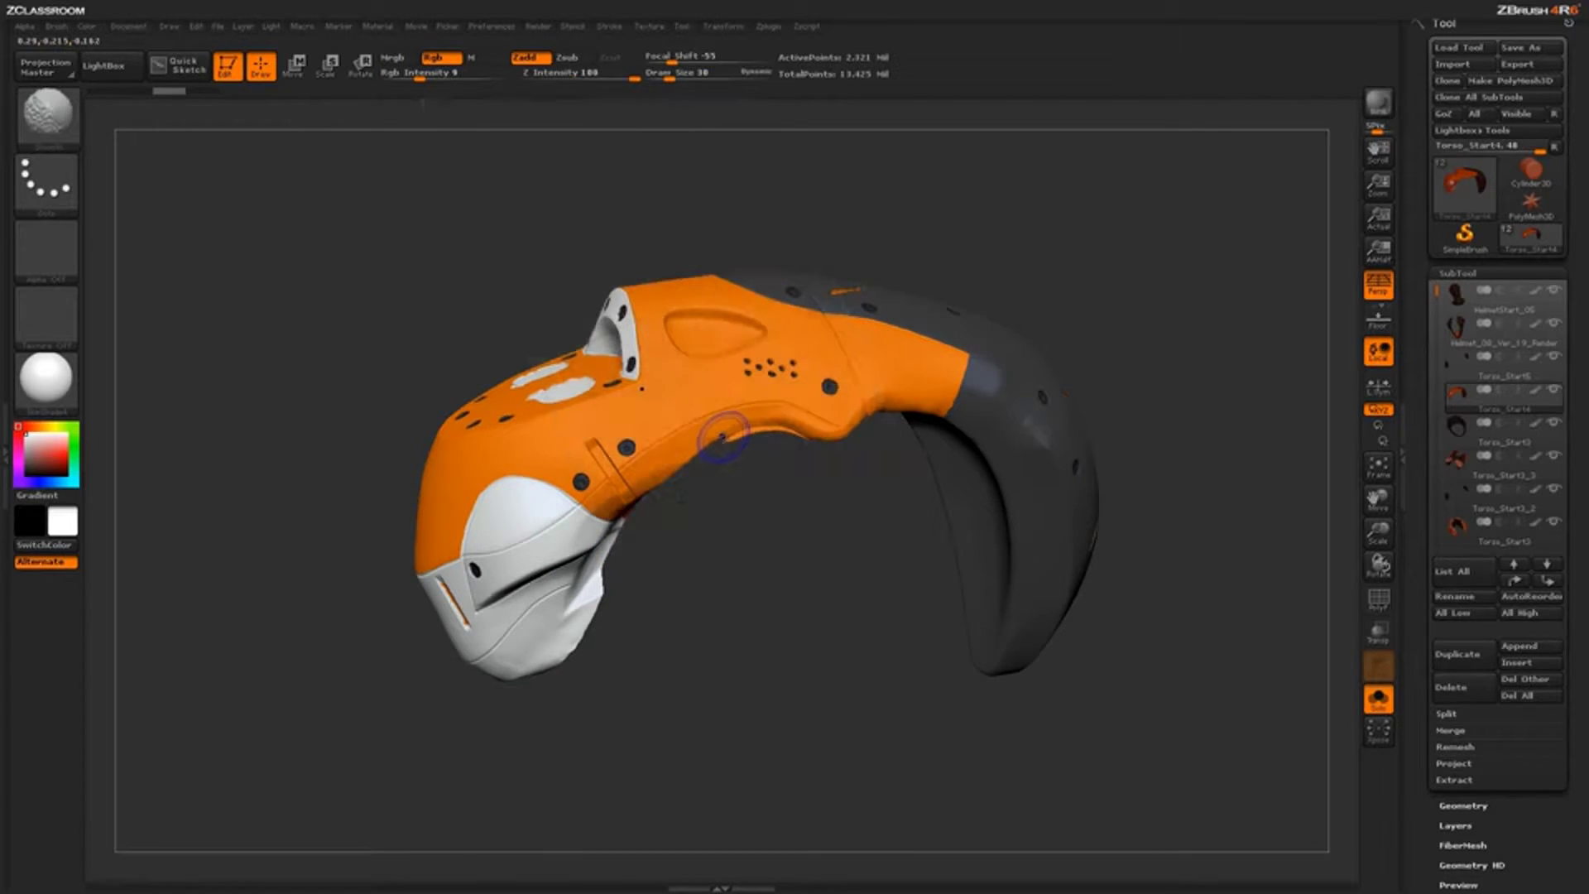
pyautogui.hotkey('shift', 'z')
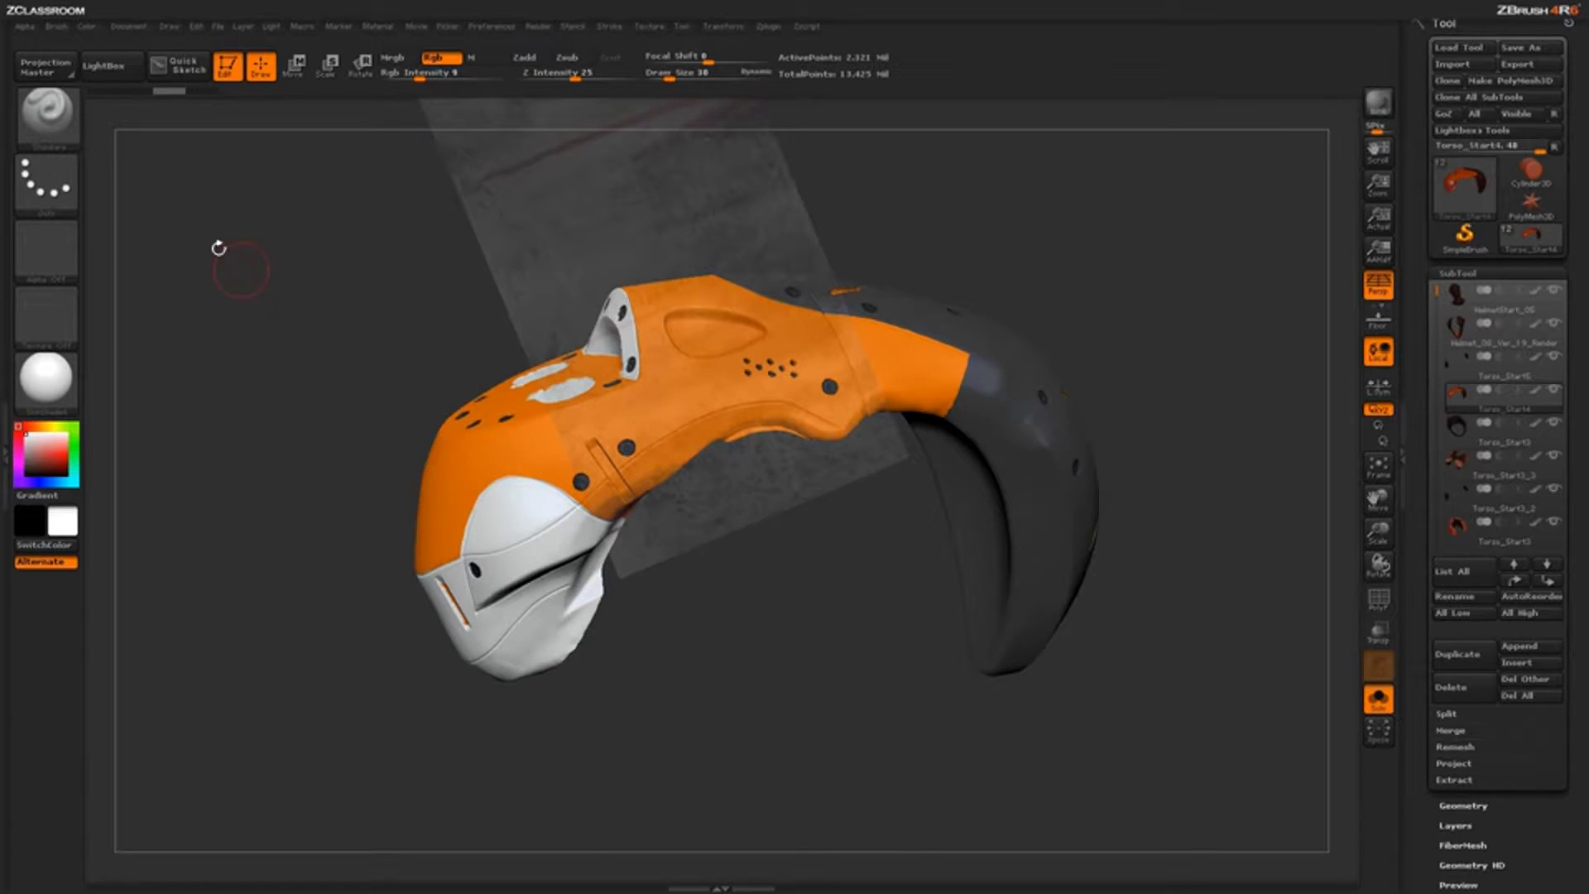
# Step: Paint faint concrete grunge along the seam of the lower orange edge, checking the strokes with Spotlight hidden
pyautogui.hotkey('ctrl', 'shift', 'z')
pyautogui.moveTo(695, 421); pyautogui.dragTo(815, 410)
pyautogui.hotkey('shift', 'z')
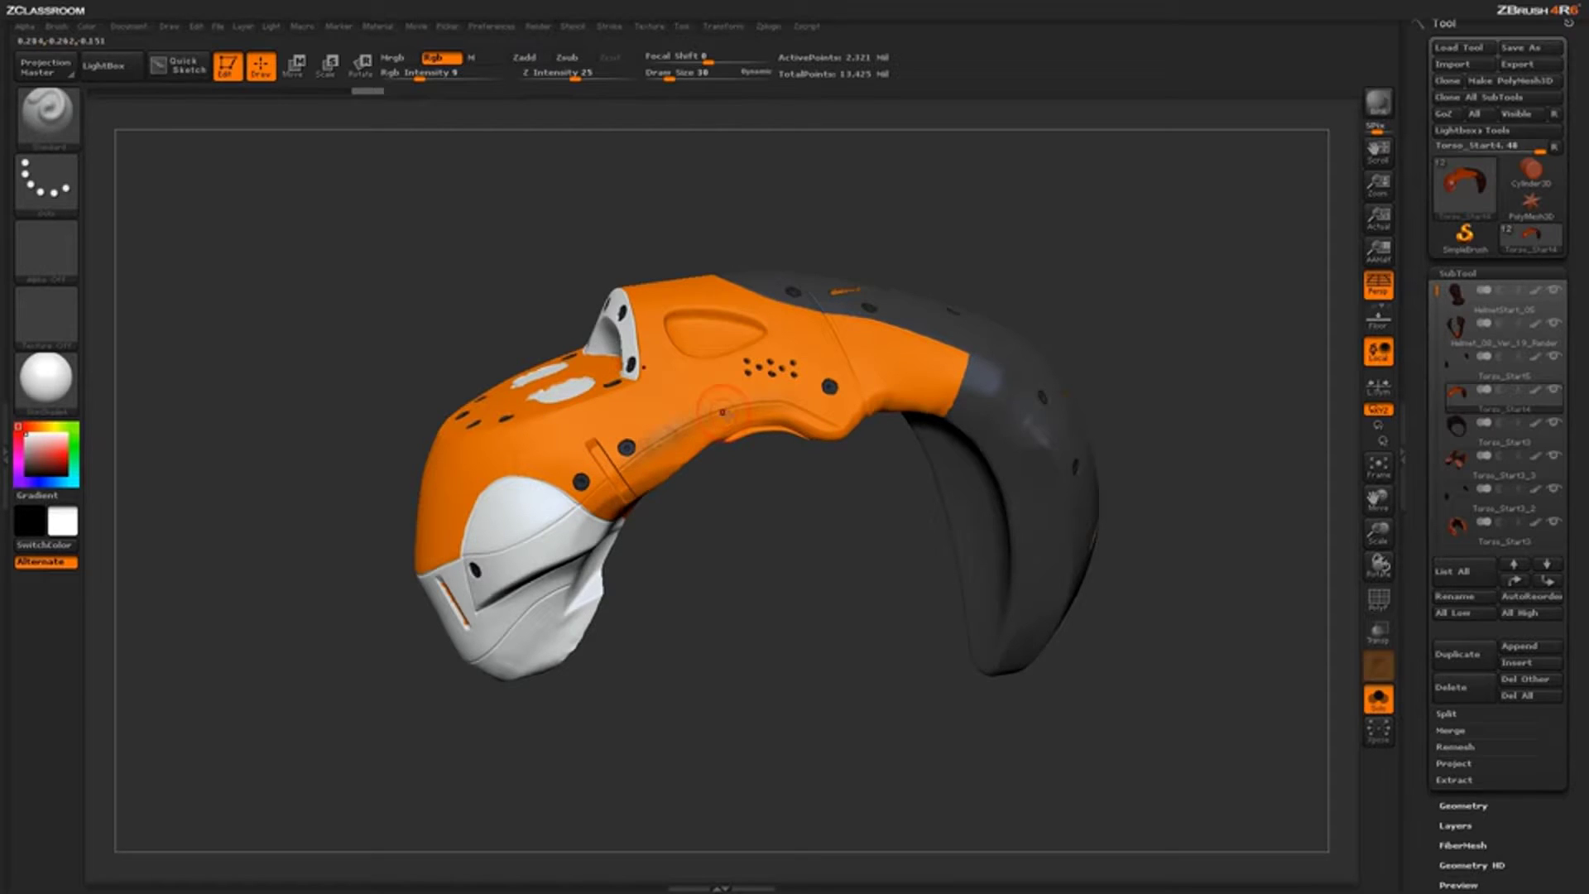
pyautogui.hotkey('shift', 'z')
pyautogui.moveTo(675, 433); pyautogui.dragTo(825, 422)
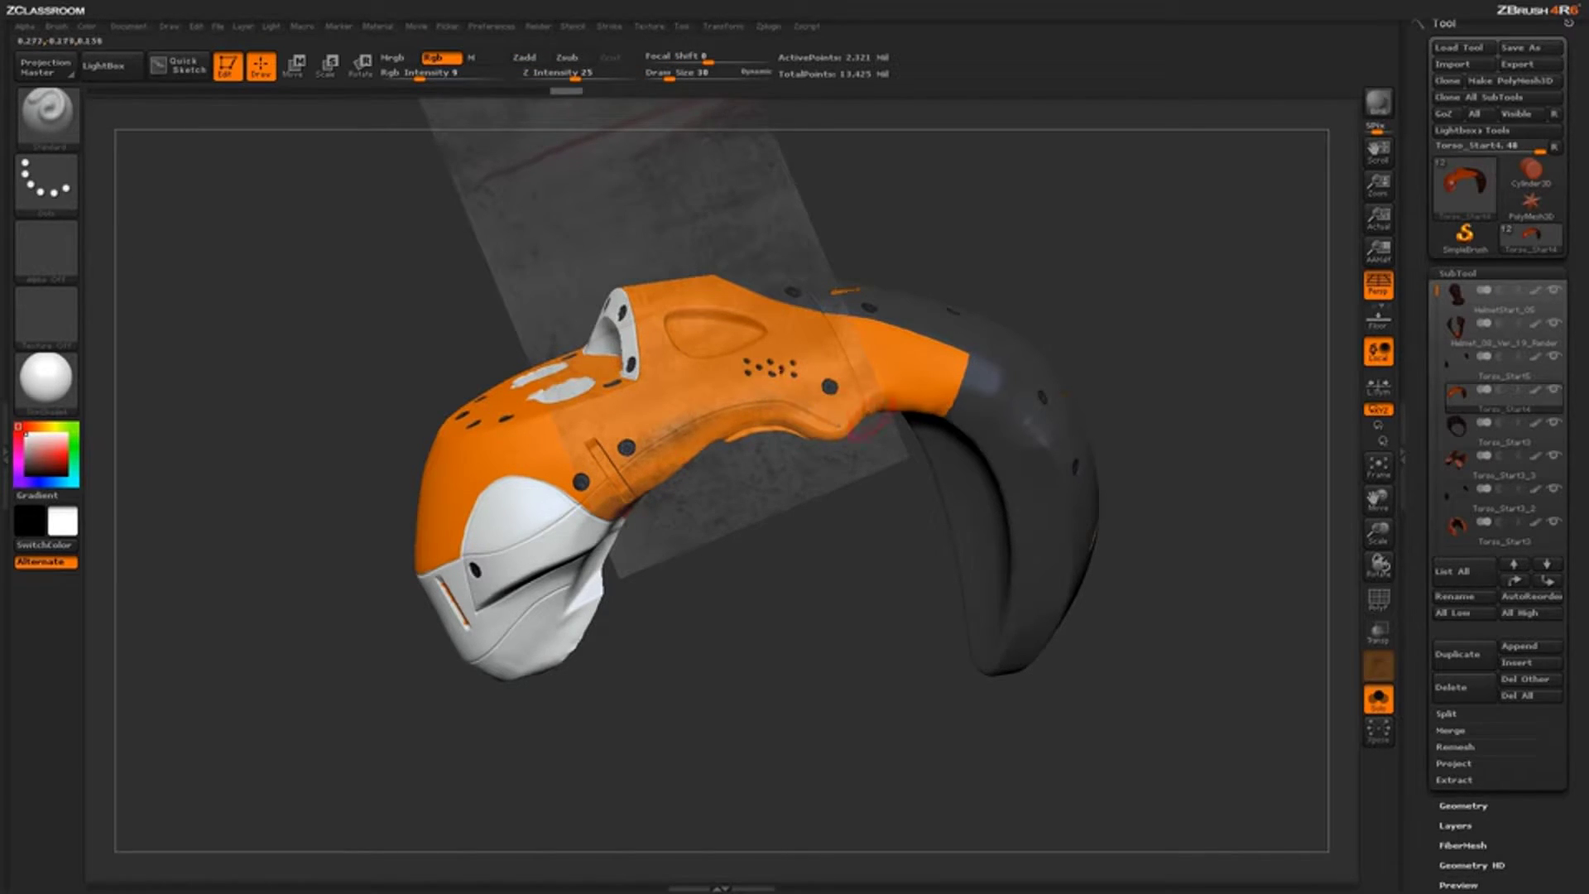
pyautogui.hotkey('ctrl', 'shift', 'z')
pyautogui.hotkey('ctrl', 'shift', 'z')
pyautogui.hotkey('ctrl', 'shift', 'z')
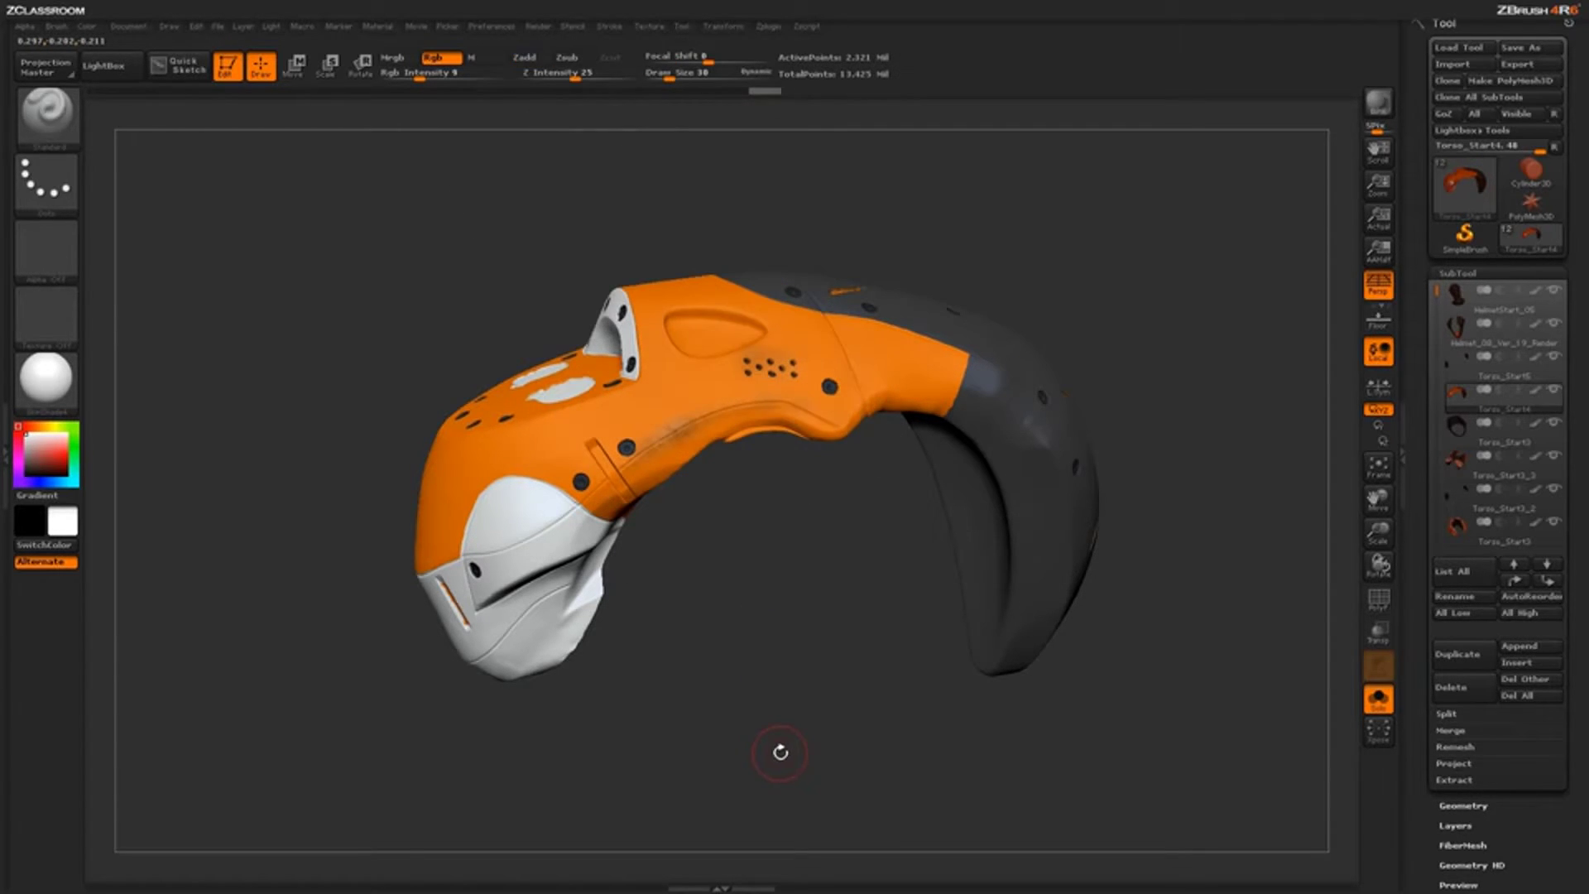
pyautogui.hotkey('ctrl', 'shift', 'z')
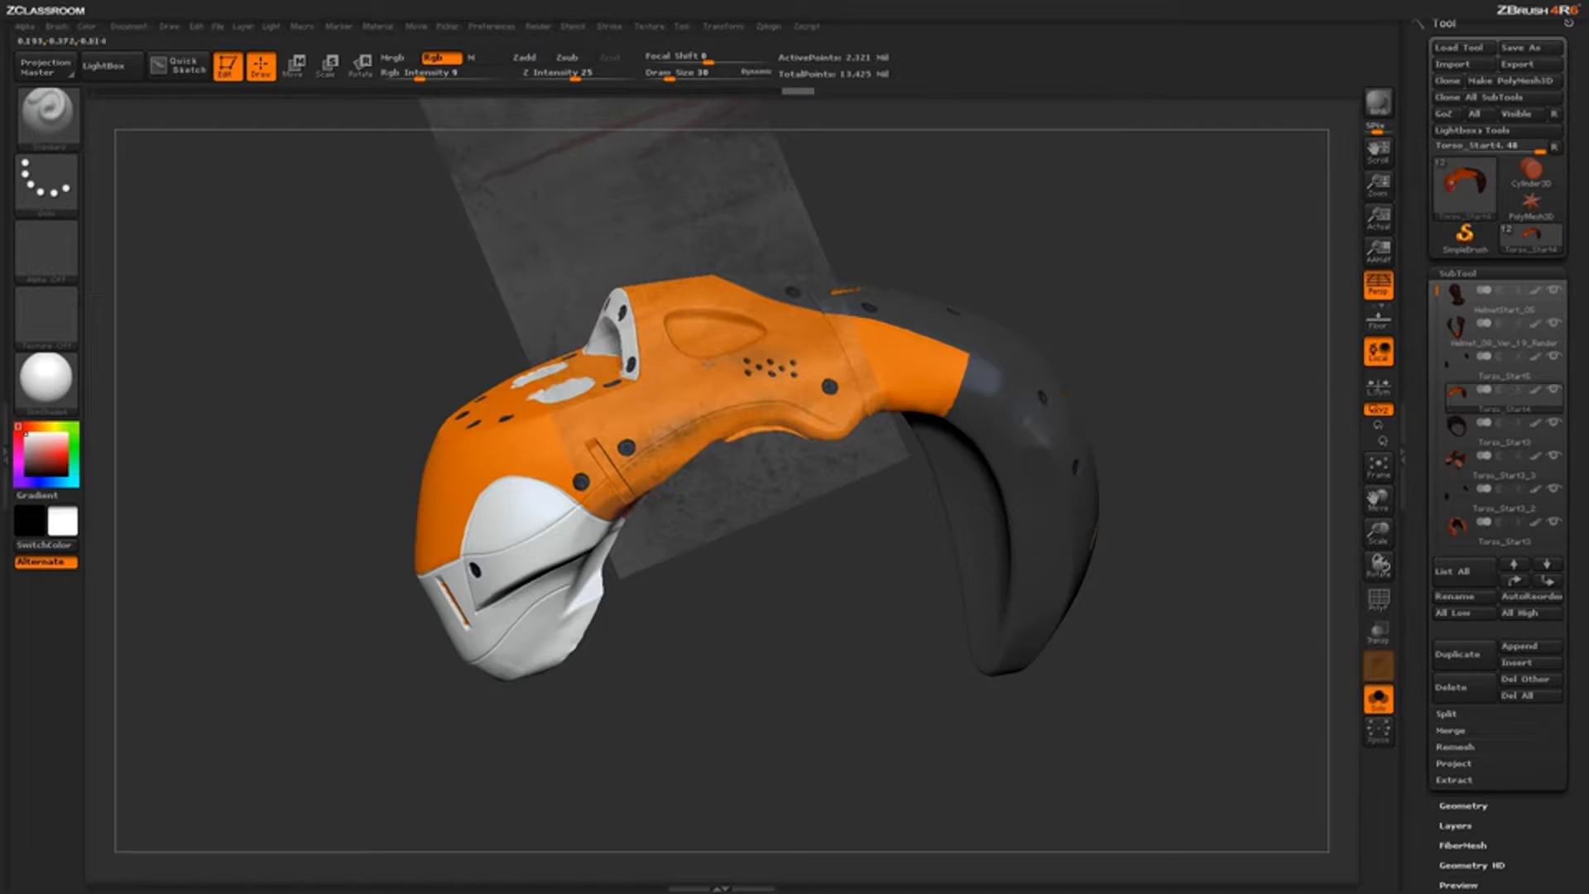
pyautogui.hotkey('ctrl', 'shift', 'z')
# Step: Undo the last grunge strokes and rework the faint concrete along the seam towards the small slot between the bolts
pyautogui.hotkey('ctrl', 'z')
pyautogui.hotkey('ctrl', 'z')
pyautogui.hotkey('ctrl', 'z')
pyautogui.hotkey('ctrl', 'z')
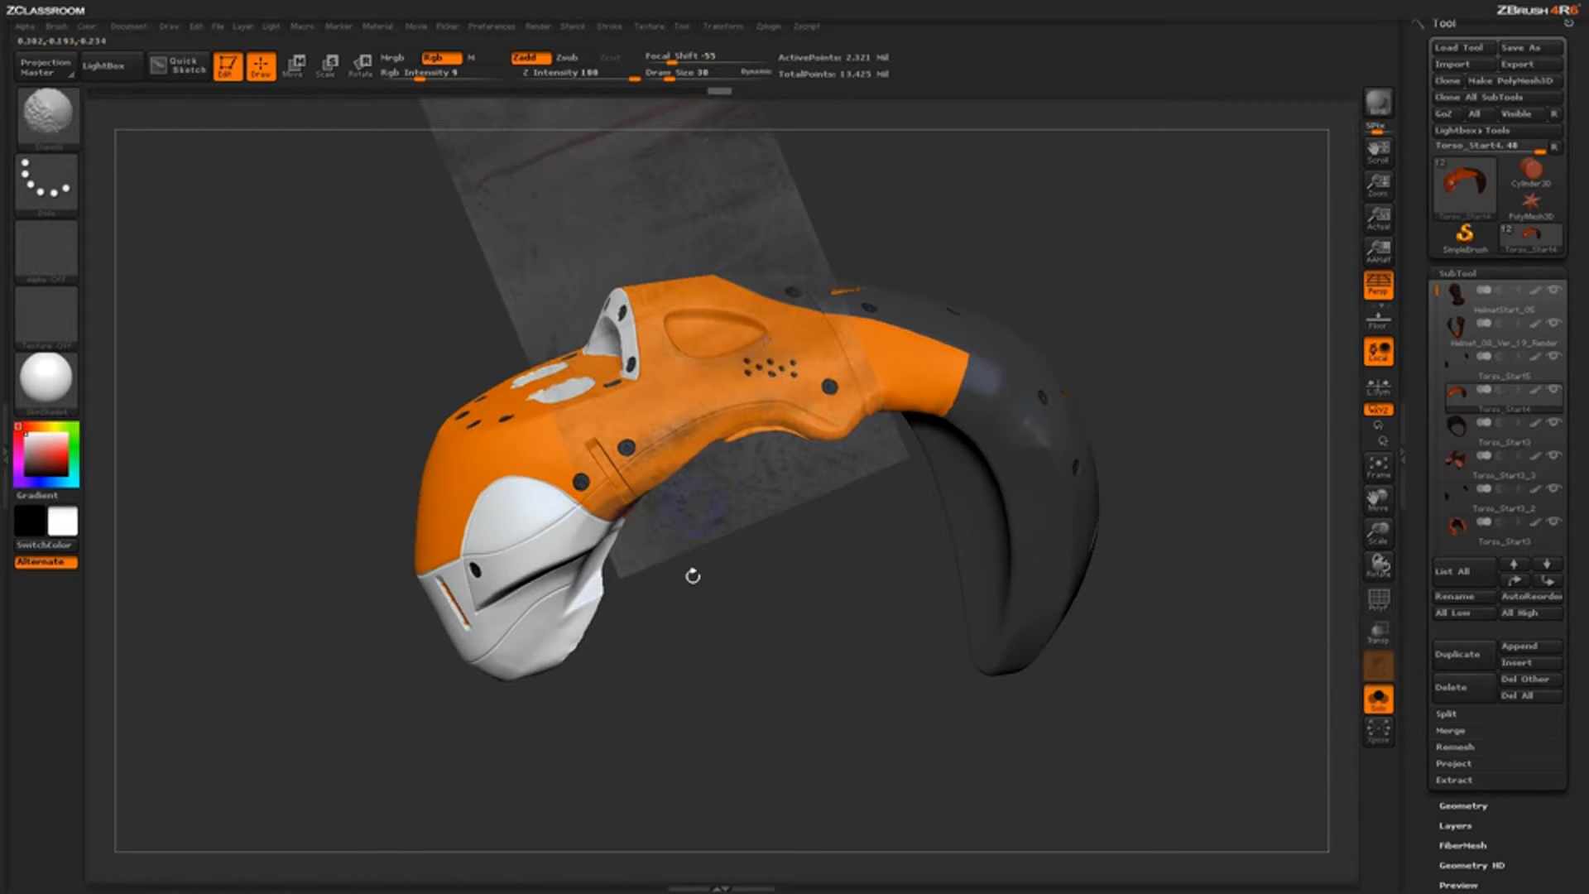
pyautogui.hotkey('ctrl', 'shift', 'z')
pyautogui.hotkey('ctrl', 'shift', 'z')
pyautogui.hotkey('ctrl', 'shift', 'z')
pyautogui.hotkey('ctrl', 'shift', 'z')
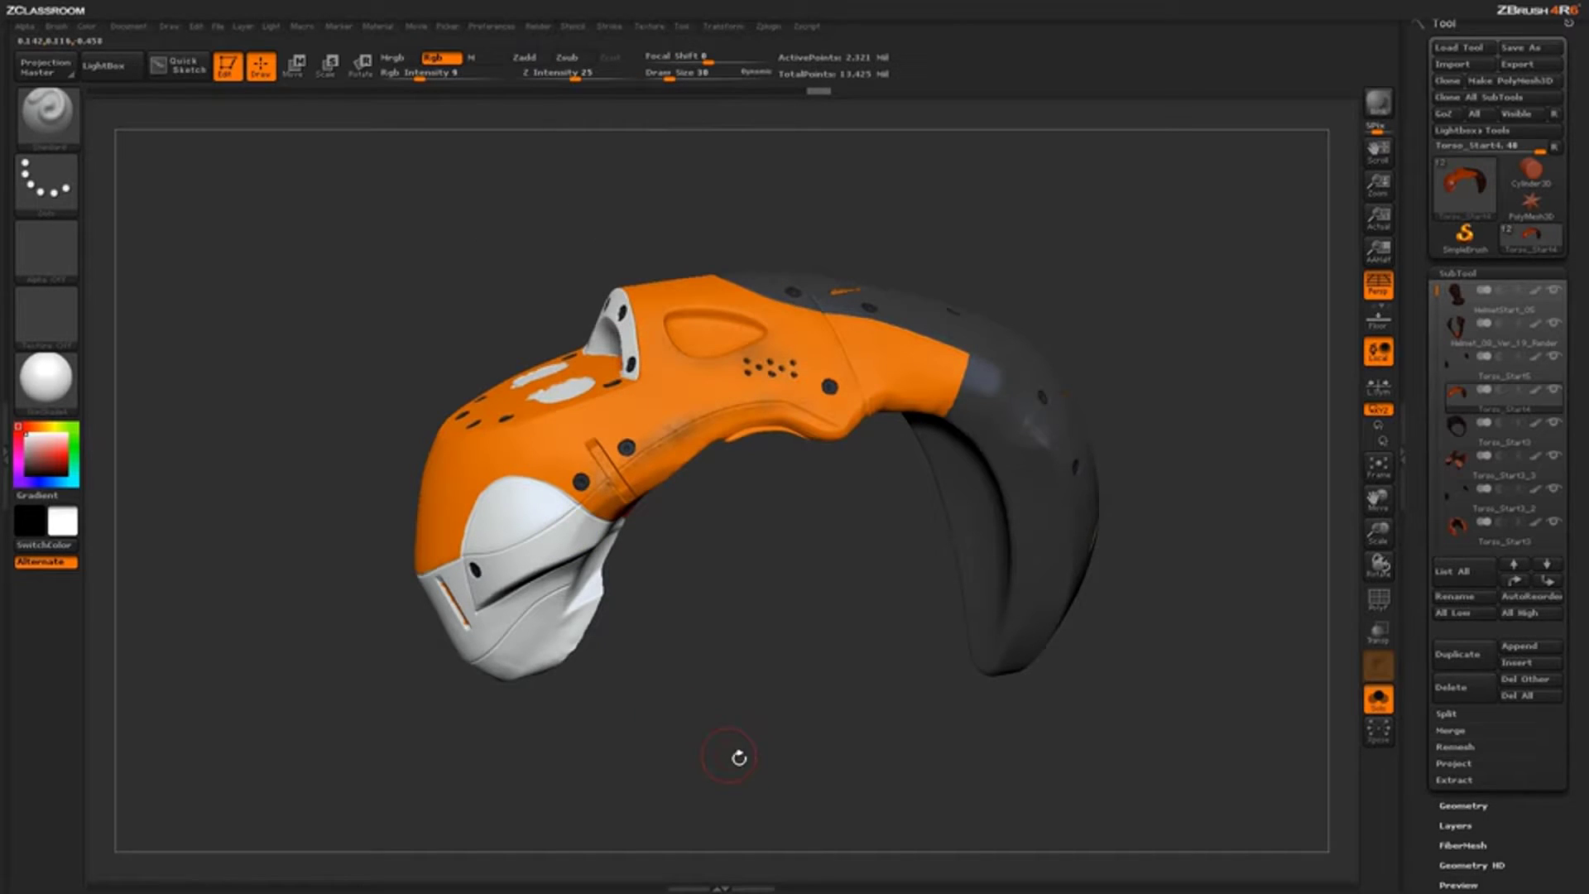
pyautogui.hotkey('ctrl', 'shift', 'z')
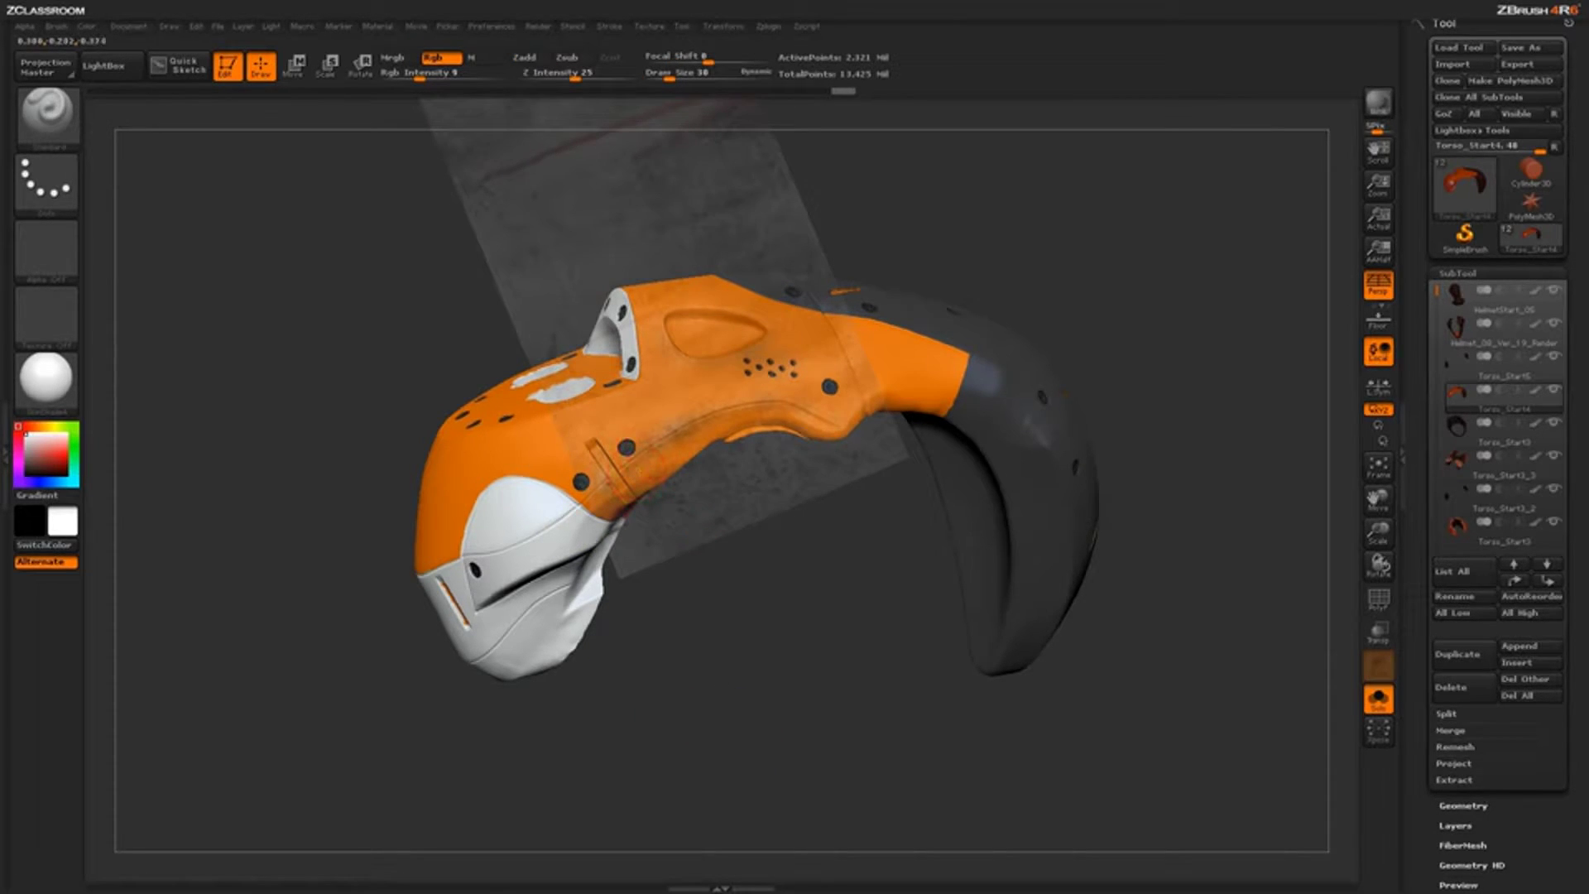
pyautogui.hotkey('ctrl', 'shift', 'z')
pyautogui.hotkey('ctrl', 'shift', 'z')
pyautogui.hotkey('ctrl', 'shift', 'z')
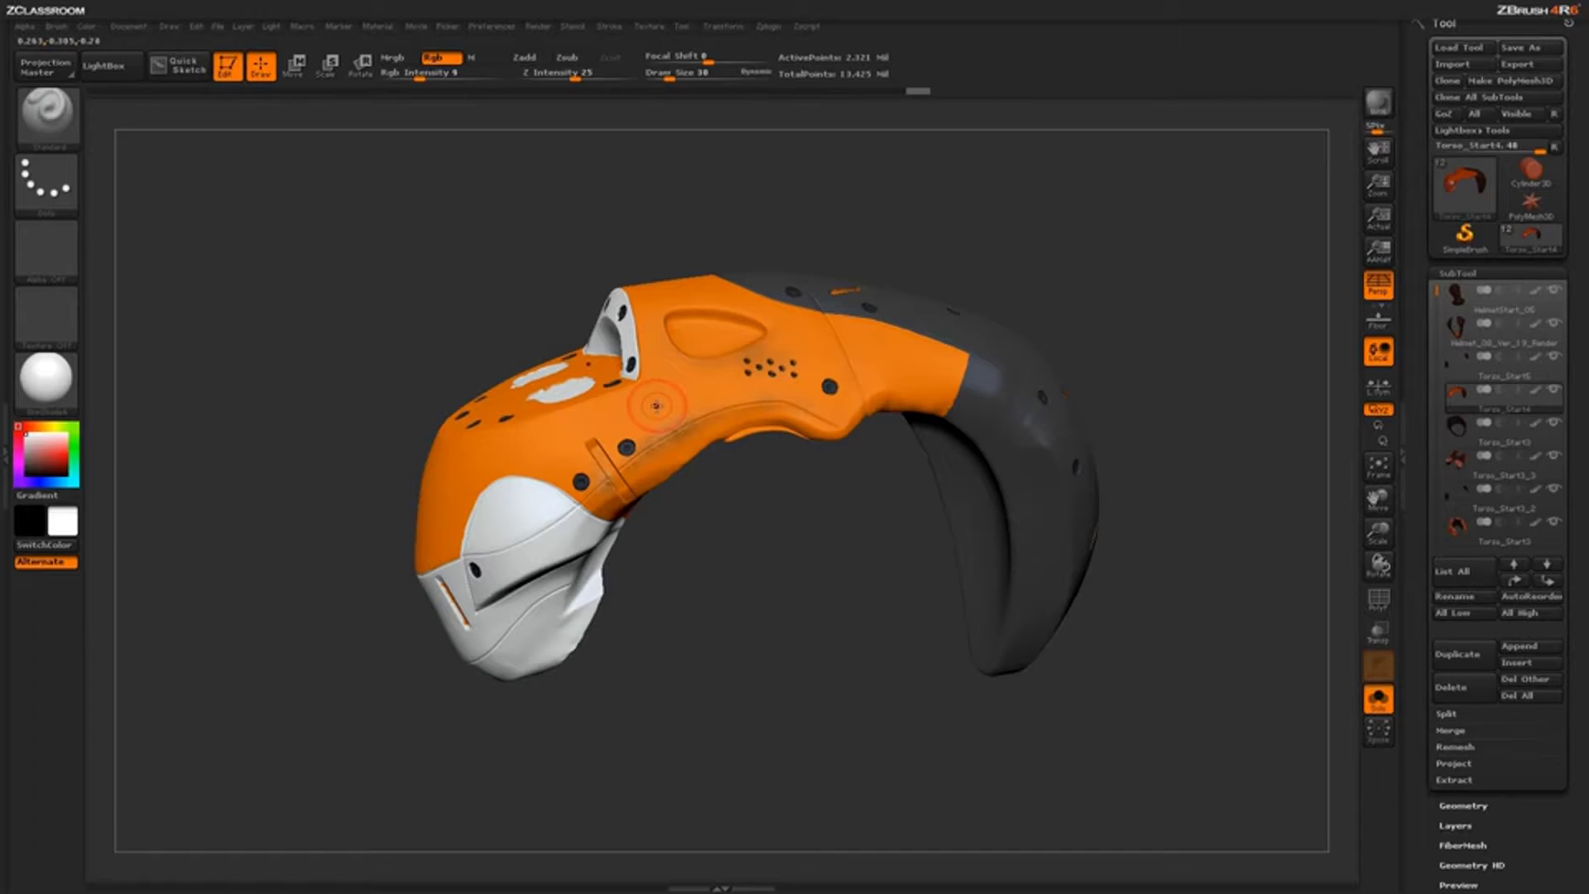
# Step: With Spotlight hidden, sample the shell's orange and paint it over the grunge along the lower seam to soften it
pyautogui.press('c')
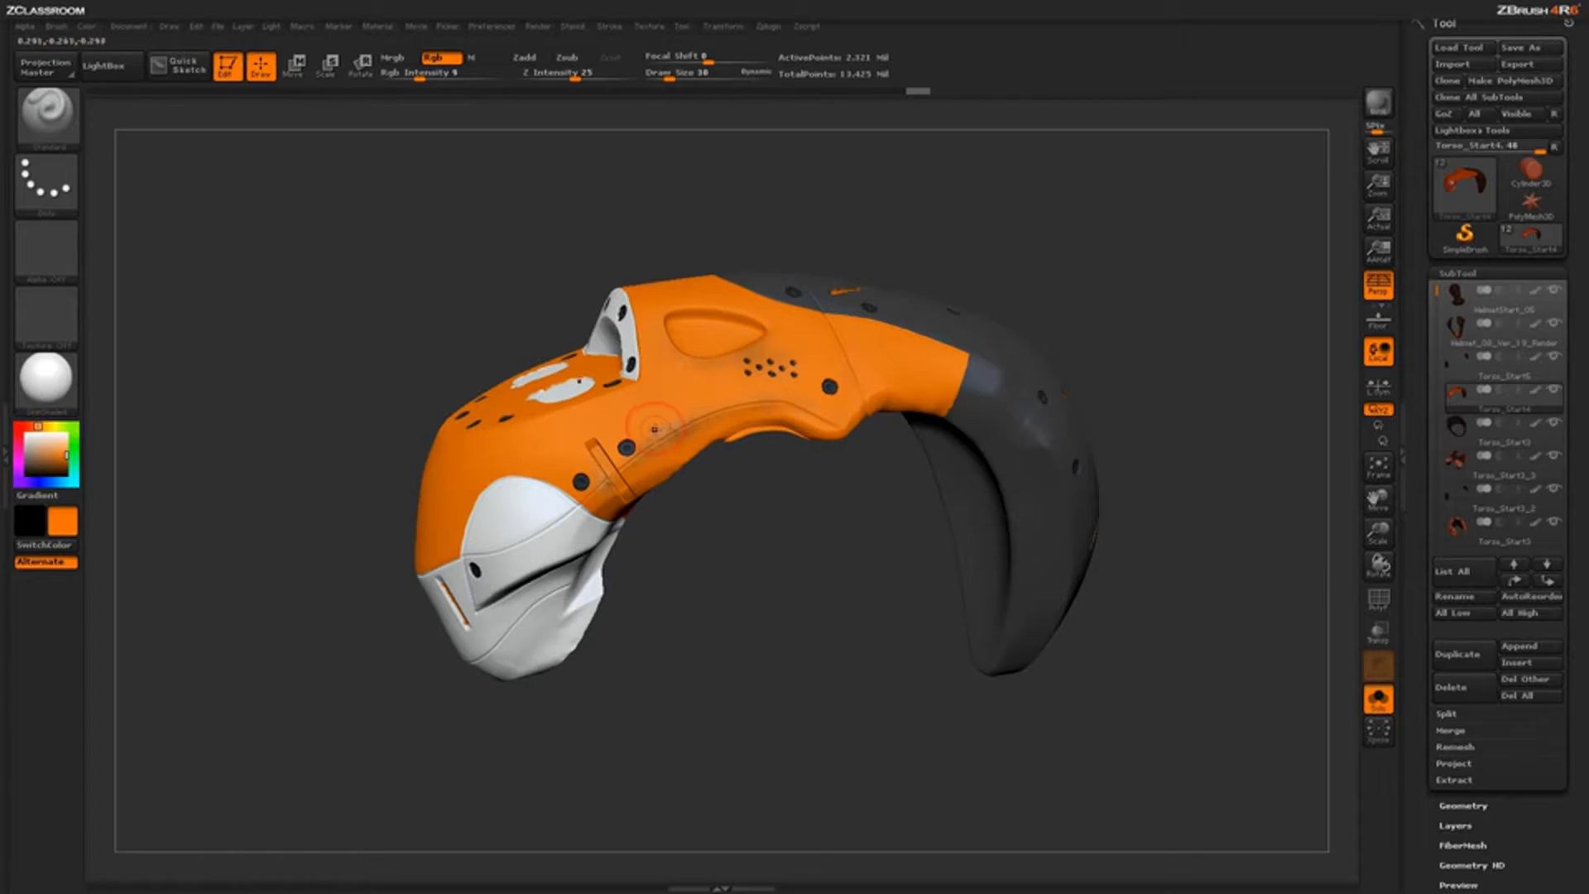
pyautogui.moveTo(648, 435)
pyautogui.mouseDown()
pyautogui.moveTo(680, 416)
pyautogui.moveTo(650, 453)
pyautogui.moveTo(754, 409)
pyautogui.mouseUp()
pyautogui.hotkey('ctrl', 'z')
pyautogui.hotkey('ctrl', 'z')
pyautogui.hotkey('ctrl', 'z')
pyautogui.hotkey('ctrl', 'z')
pyautogui.hotkey('ctrl', 'shift', 'z')
pyautogui.hotkey('ctrl', 'shift', 'z')
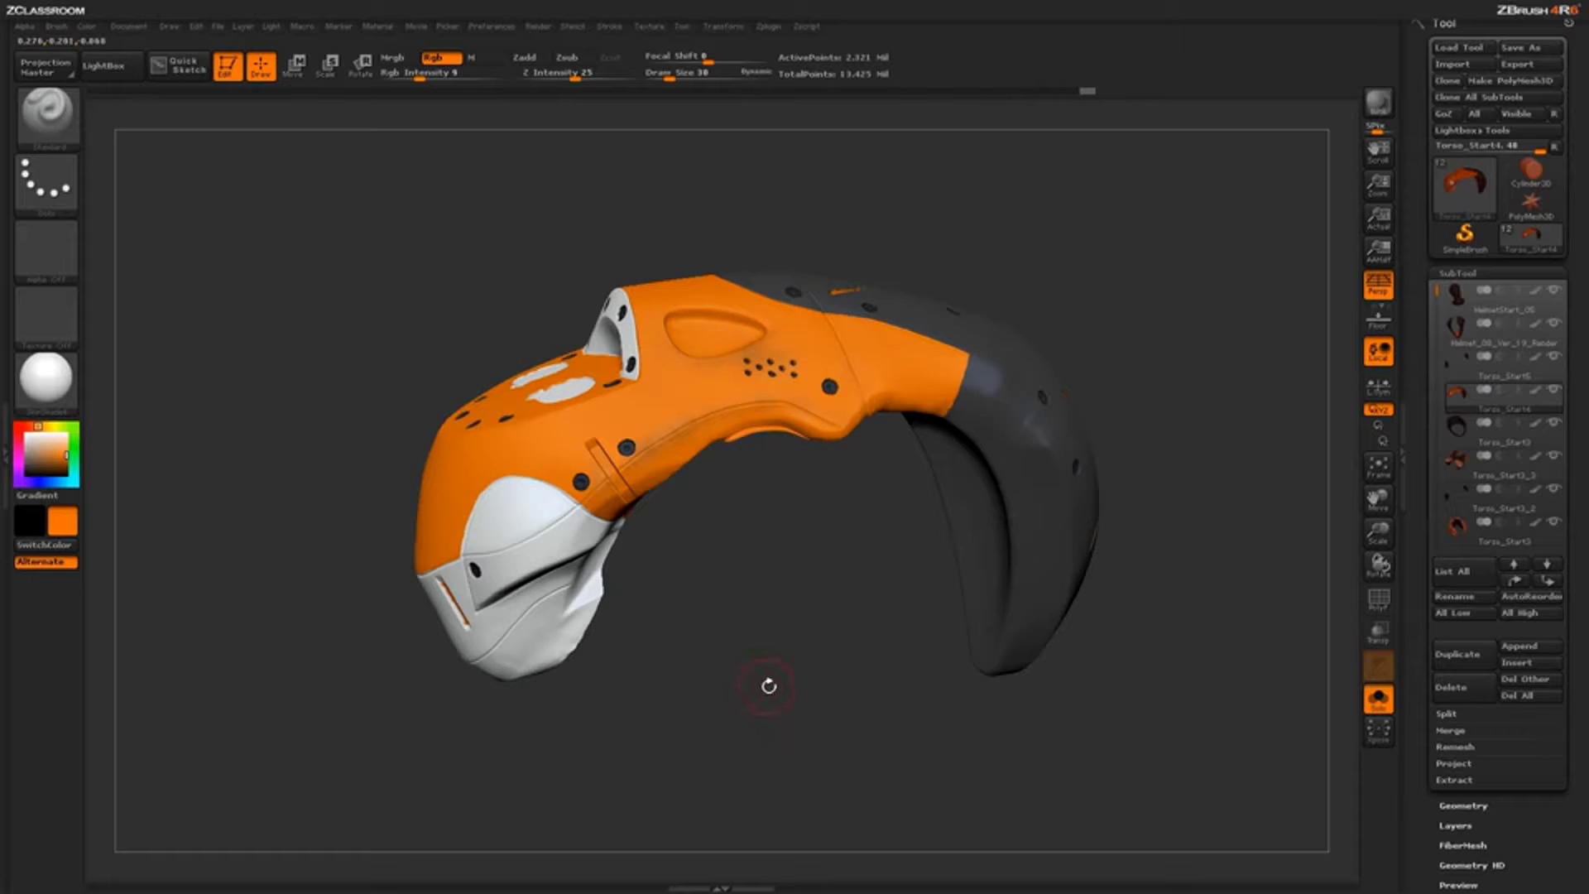
# Step: Turn Spotlight back on and project faint concrete onto the white cheek panel at the helmet's front
pyautogui.hotkey('shift', 'z')
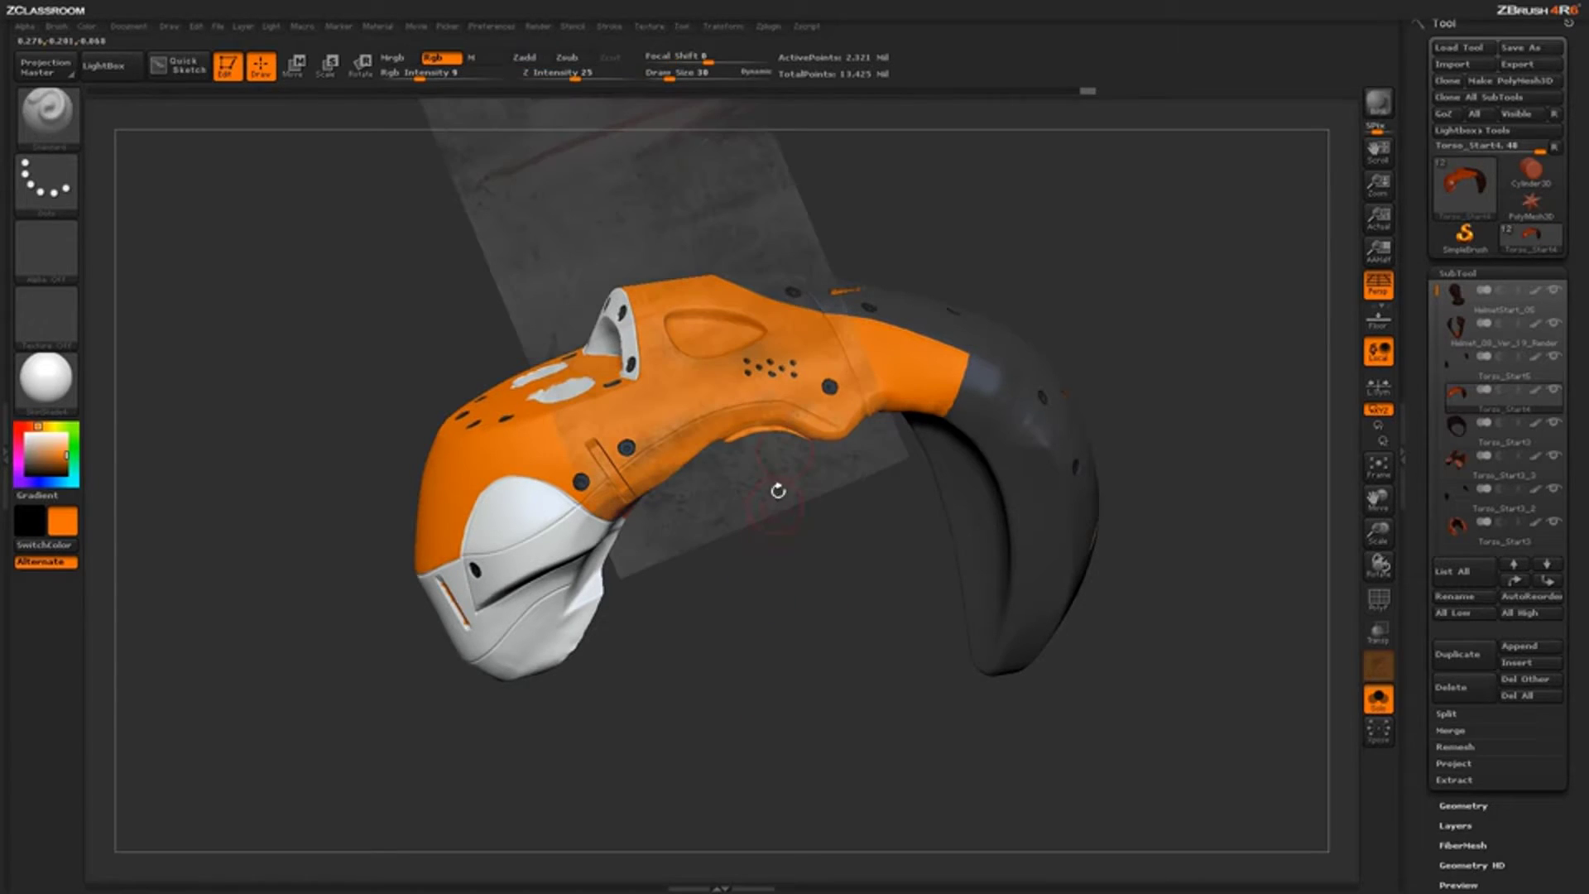
pyautogui.moveTo(793, 630); pyautogui.dragTo(833, 727)
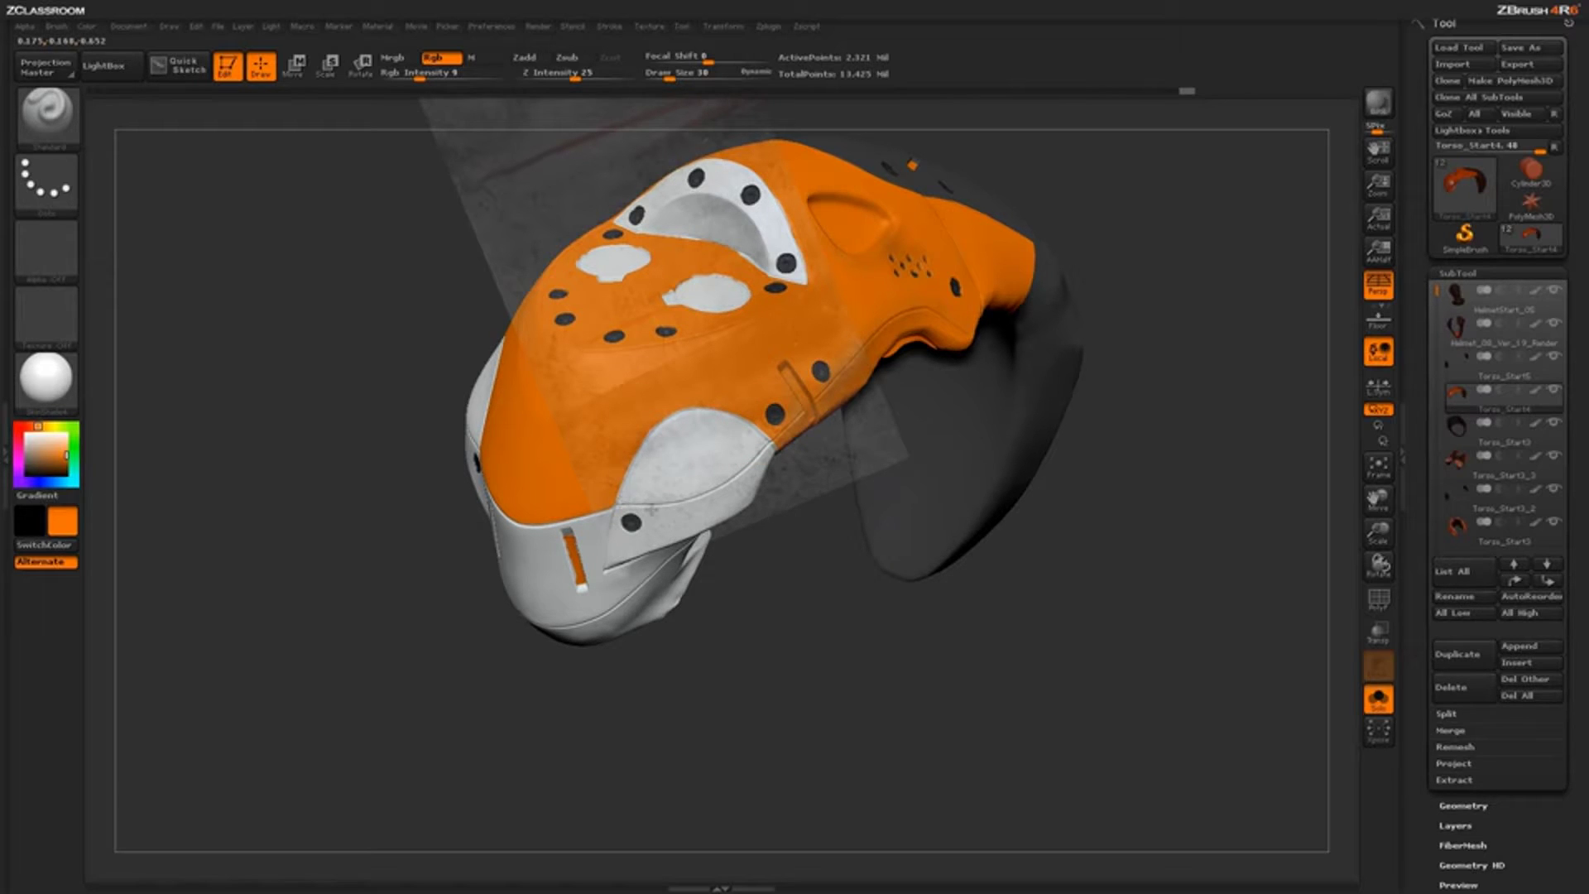
pyautogui.hotkey('shift', 'z')
pyautogui.moveTo(759, 673); pyautogui.dragTo(726, 496)
pyautogui.hotkey('shift', 'z')
pyautogui.moveTo(699, 435)
pyautogui.mouseDown()
pyautogui.moveTo(669, 439)
pyautogui.moveTo(653, 488)
pyautogui.moveTo(712, 463)
pyautogui.moveTo(759, 497)
pyautogui.mouseUp()
# Step: From another front angle, paint faint concrete onto the lower edge of the orange front and the white jaw below it
pyautogui.hotkey('shift', 'z')
pyautogui.moveTo(815, 660); pyautogui.dragTo(699, 653)
pyautogui.hotkey('shift', 'z')
pyautogui.moveTo(624, 503); pyautogui.dragTo(619, 512)
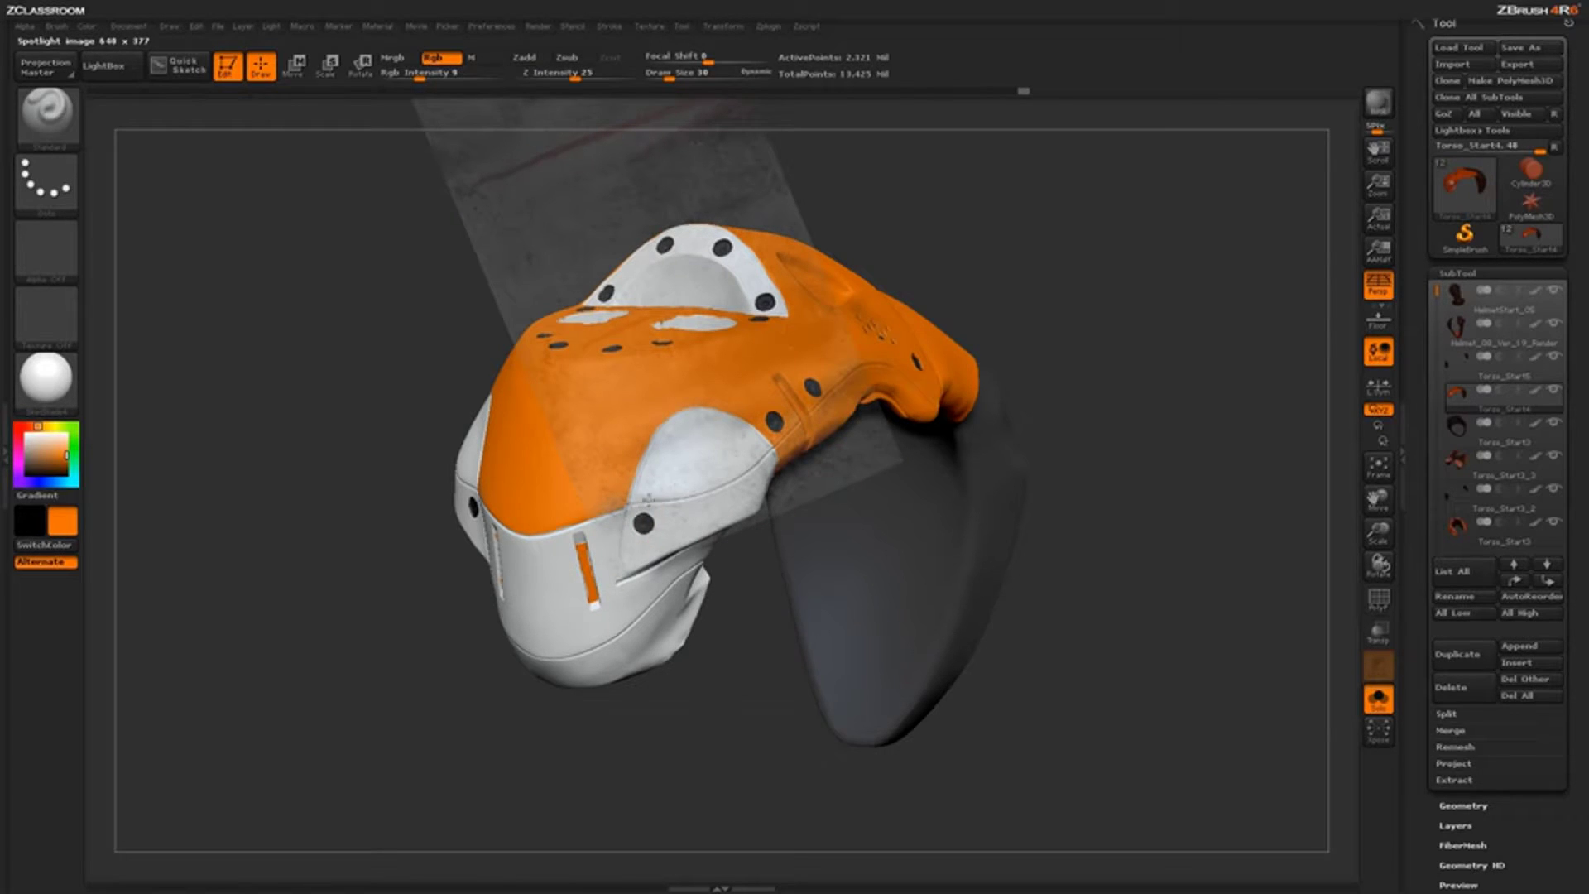
pyautogui.moveTo(660, 549); pyautogui.dragTo(680, 611)
# Step: Reposition the helmet under the texture and paint faint concrete where the orange front meets the white cheek panel
pyautogui.hotkey('shift', 'z')
pyautogui.moveTo(741, 723)
pyautogui.keyDown('alt'); pyautogui.mouseDown()
pyautogui.moveTo(990, 681)
pyautogui.moveTo(935, 758)
pyautogui.moveTo(868, 744)
pyautogui.mouseUp(); pyautogui.keyUp('alt')
pyautogui.moveTo(892, 617); pyautogui.dragTo(958, 671)
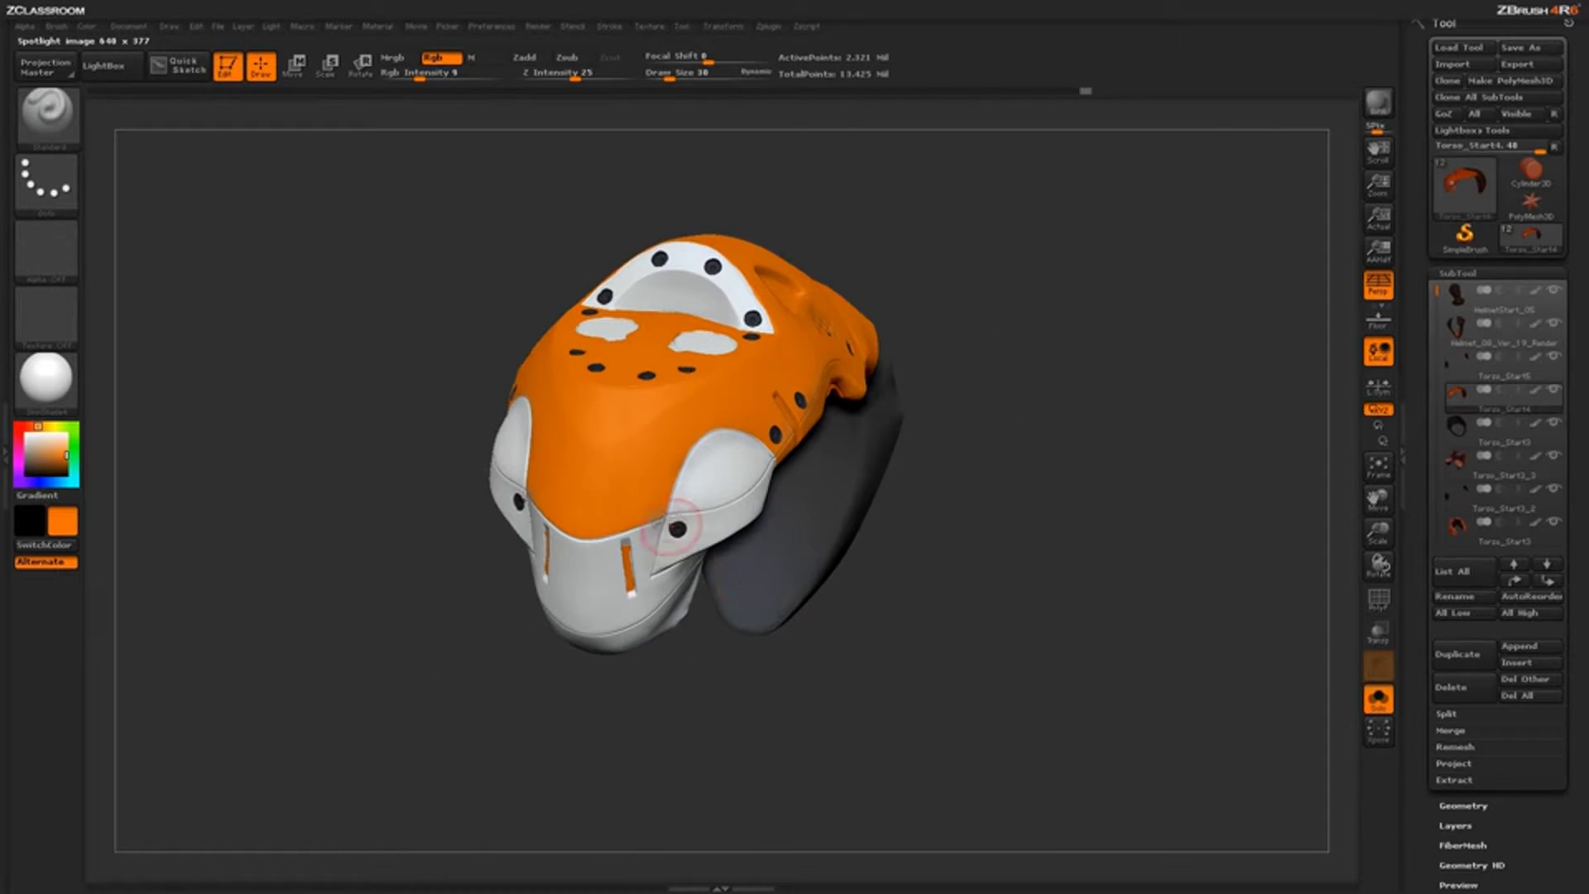
pyautogui.moveTo(766, 677); pyautogui.dragTo(992, 579)
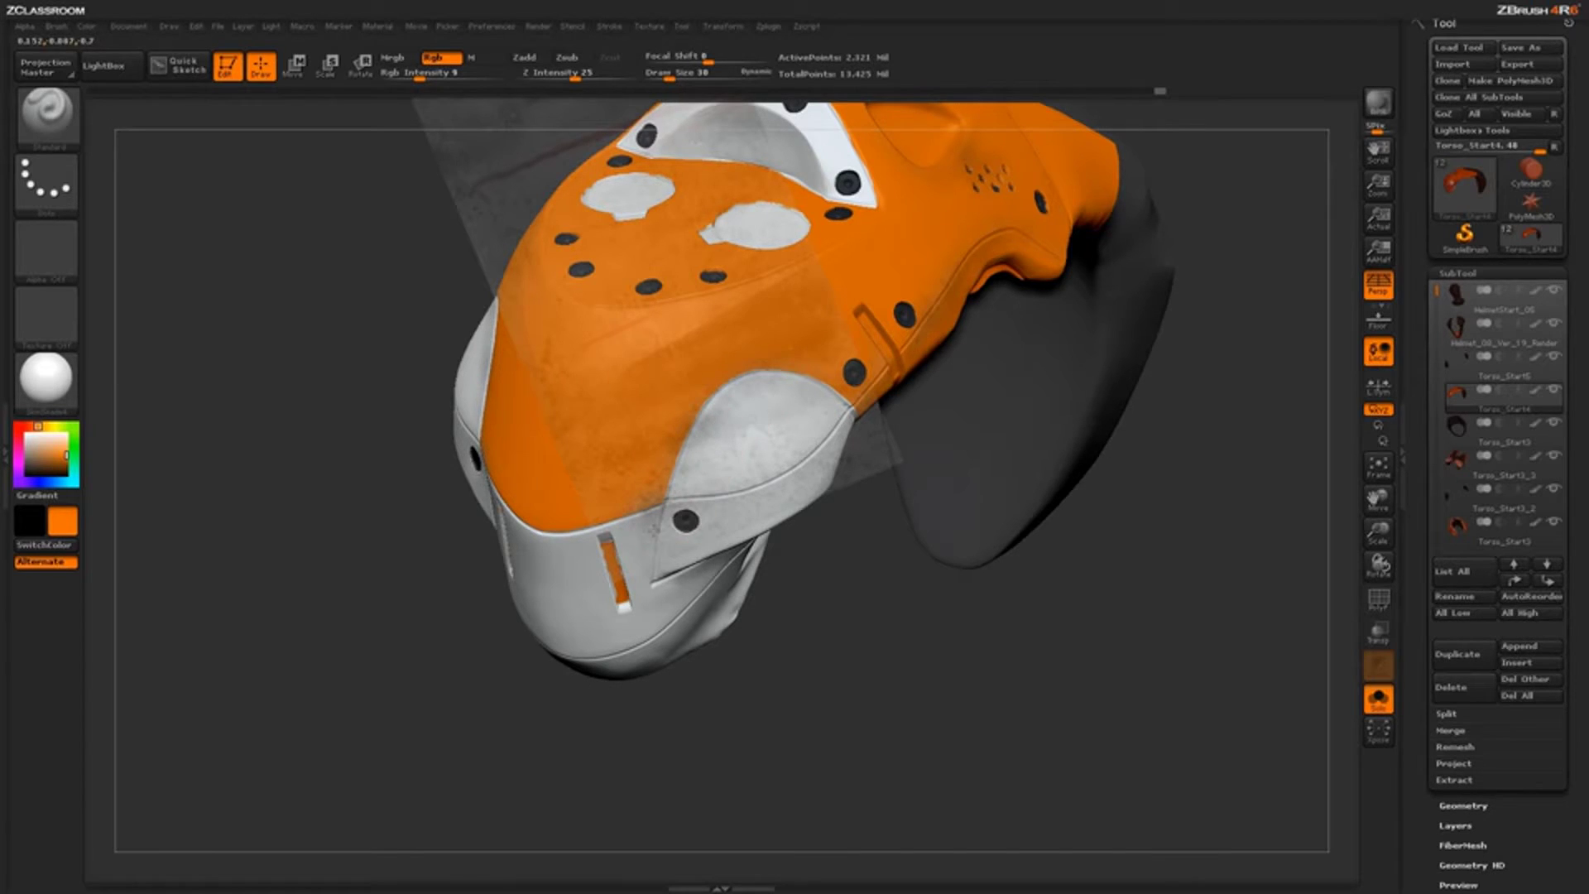
pyautogui.moveTo(798, 720)
pyautogui.mouseDown()
pyautogui.moveTo(773, 752)
pyautogui.moveTo(908, 659)
pyautogui.moveTo(864, 691)
pyautogui.mouseUp()
pyautogui.hotkey('shift', 'z')
pyautogui.moveTo(666, 476)
pyautogui.mouseDown()
pyautogui.moveTo(951, 641)
pyautogui.moveTo(758, 541)
pyautogui.mouseUp()
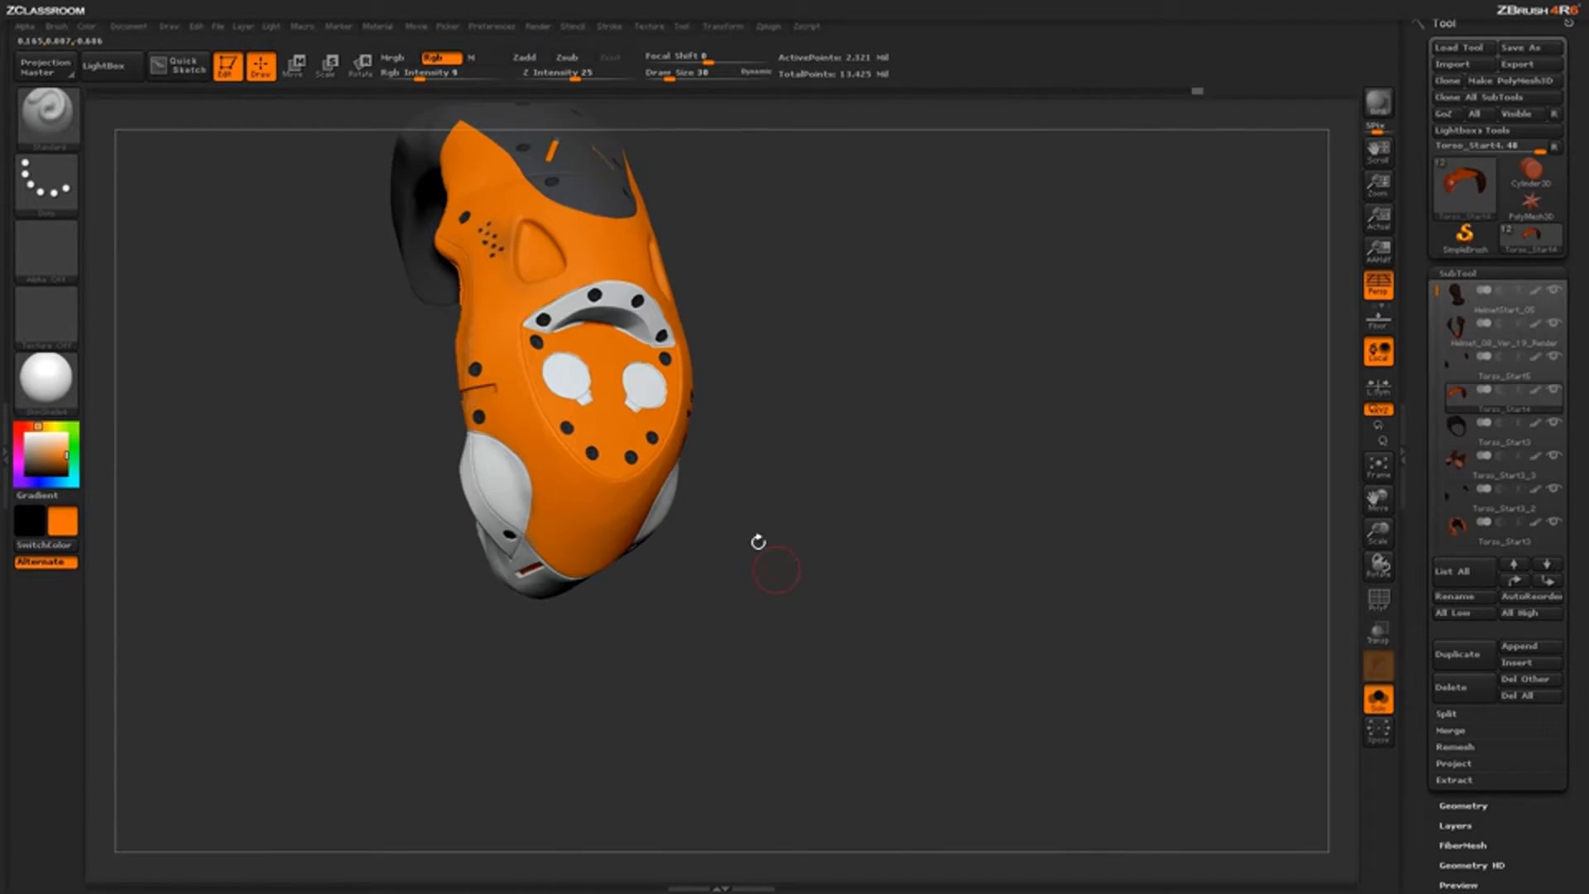
# Step: Turn the helmet to a new front angle under the texture and paint faint concrete onto the orange area below the bolts
pyautogui.moveTo(840, 584); pyautogui.dragTo(790, 591)
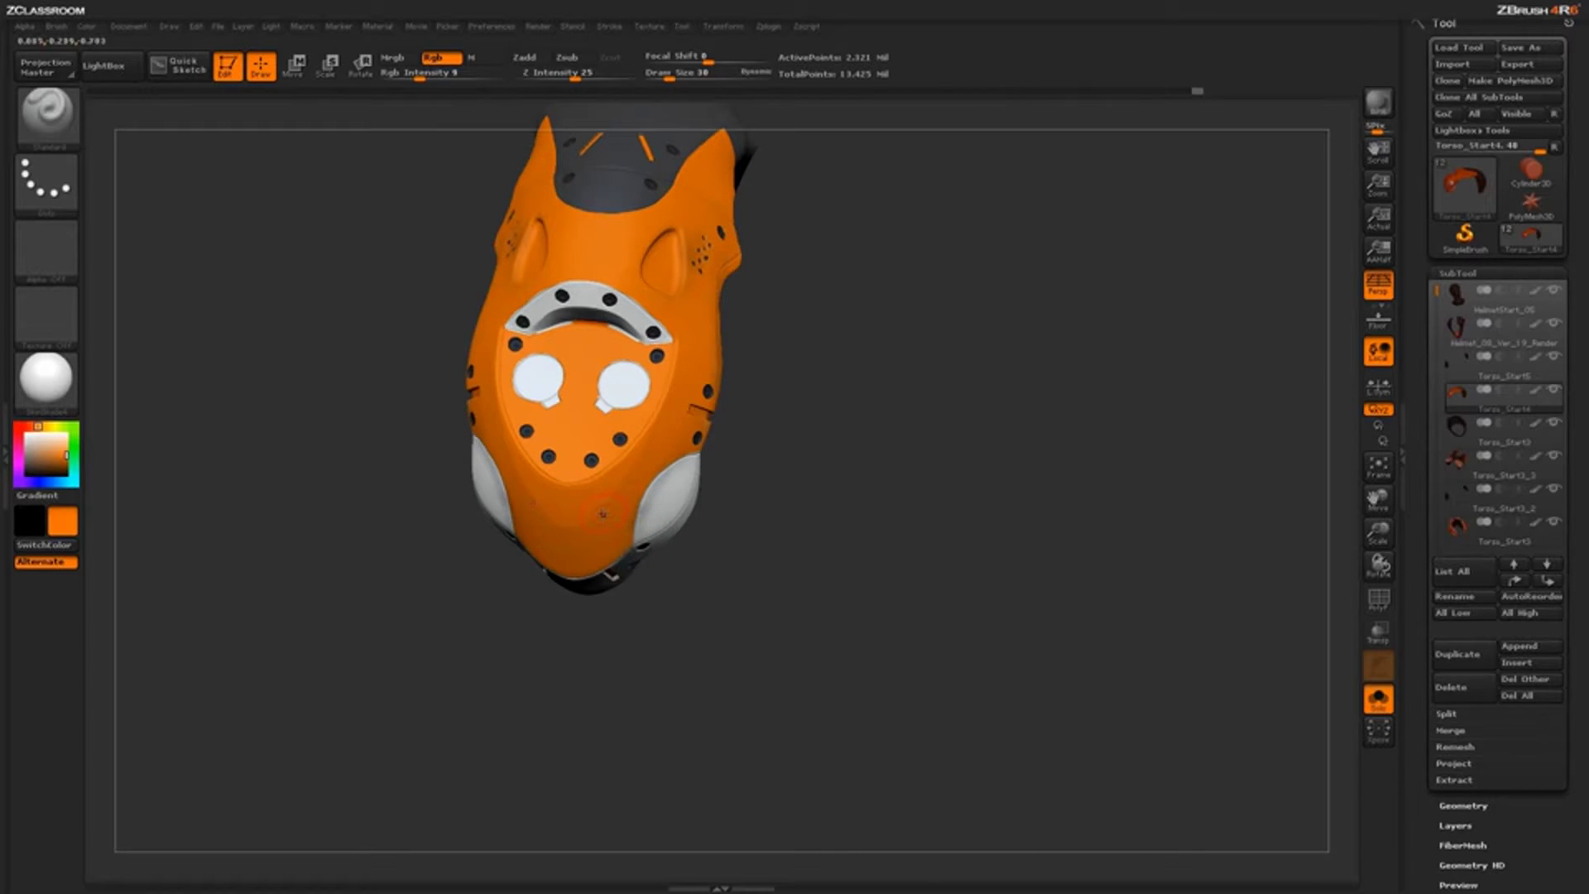
pyautogui.moveTo(819, 598); pyautogui.dragTo(1042, 689)
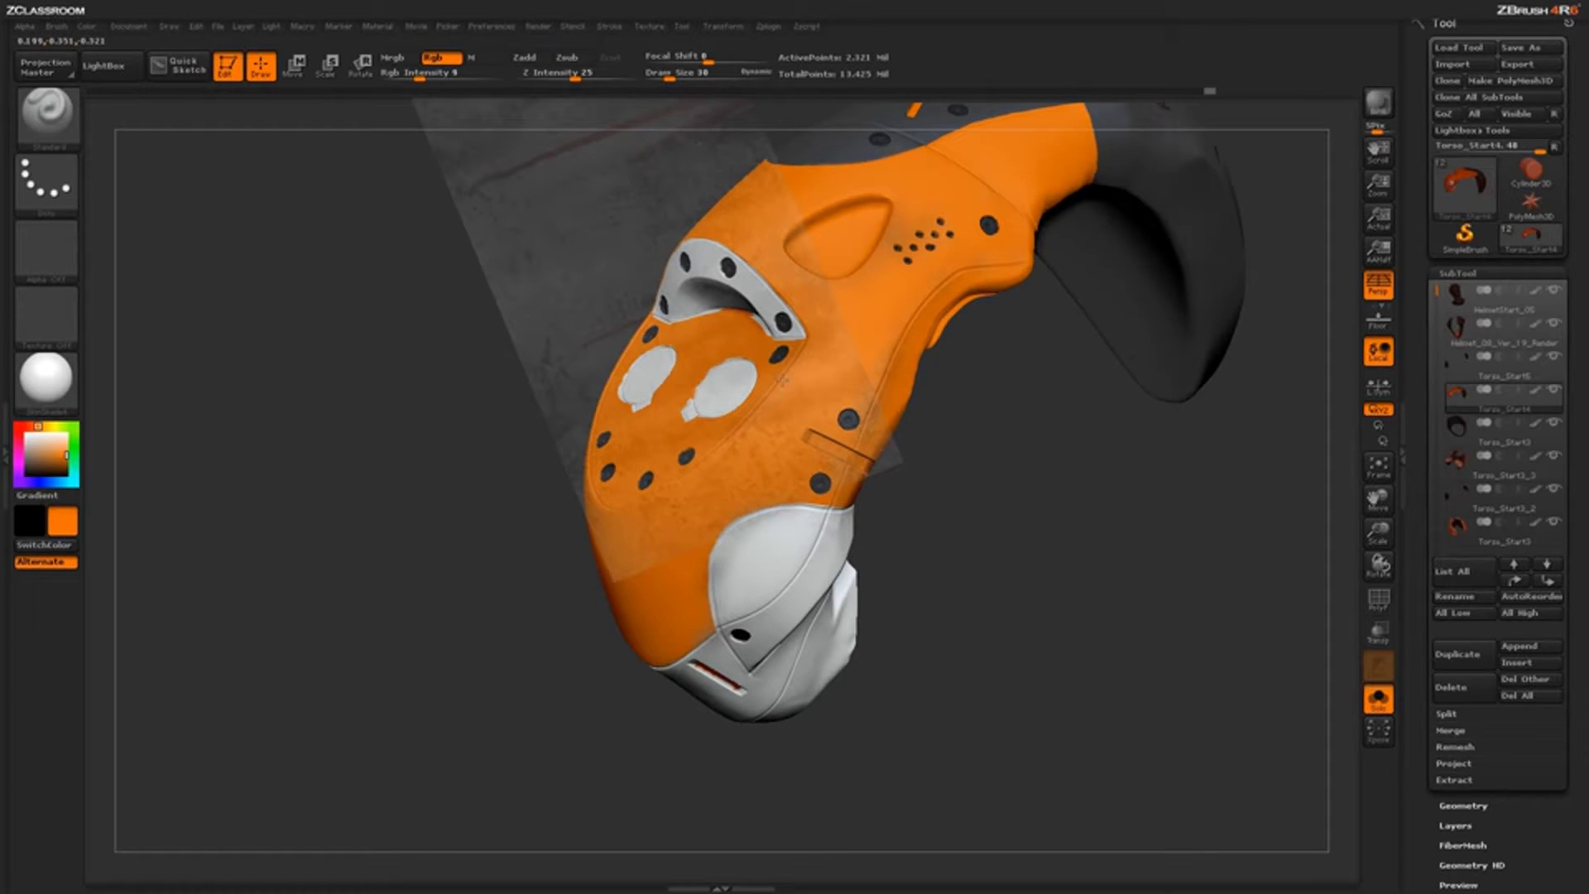
pyautogui.moveTo(1002, 585); pyautogui.dragTo(864, 672)
pyautogui.moveTo(744, 451); pyautogui.dragTo(722, 504)
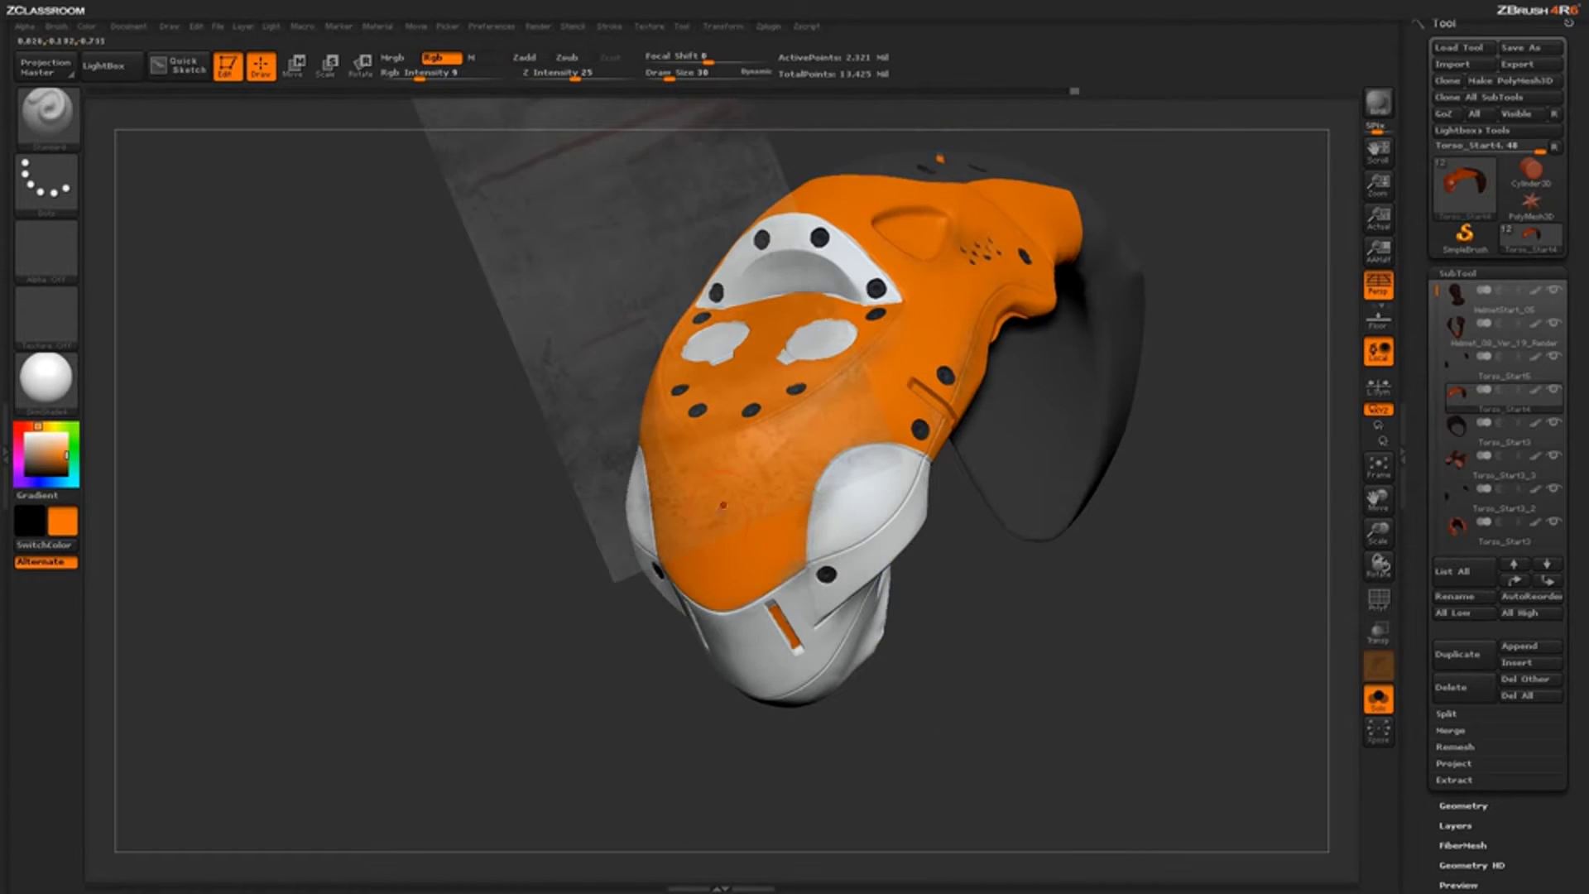
# Step: Turn the helmet to its opposite front angle under the texture and paint faint concrete over the orange front above the jaw
pyautogui.keyDown('shift'); pyautogui.moveTo(854, 485); pyautogui.dragTo(839, 495); pyautogui.keyUp('shift')
pyautogui.moveTo(978, 637); pyautogui.dragTo(1133, 661)
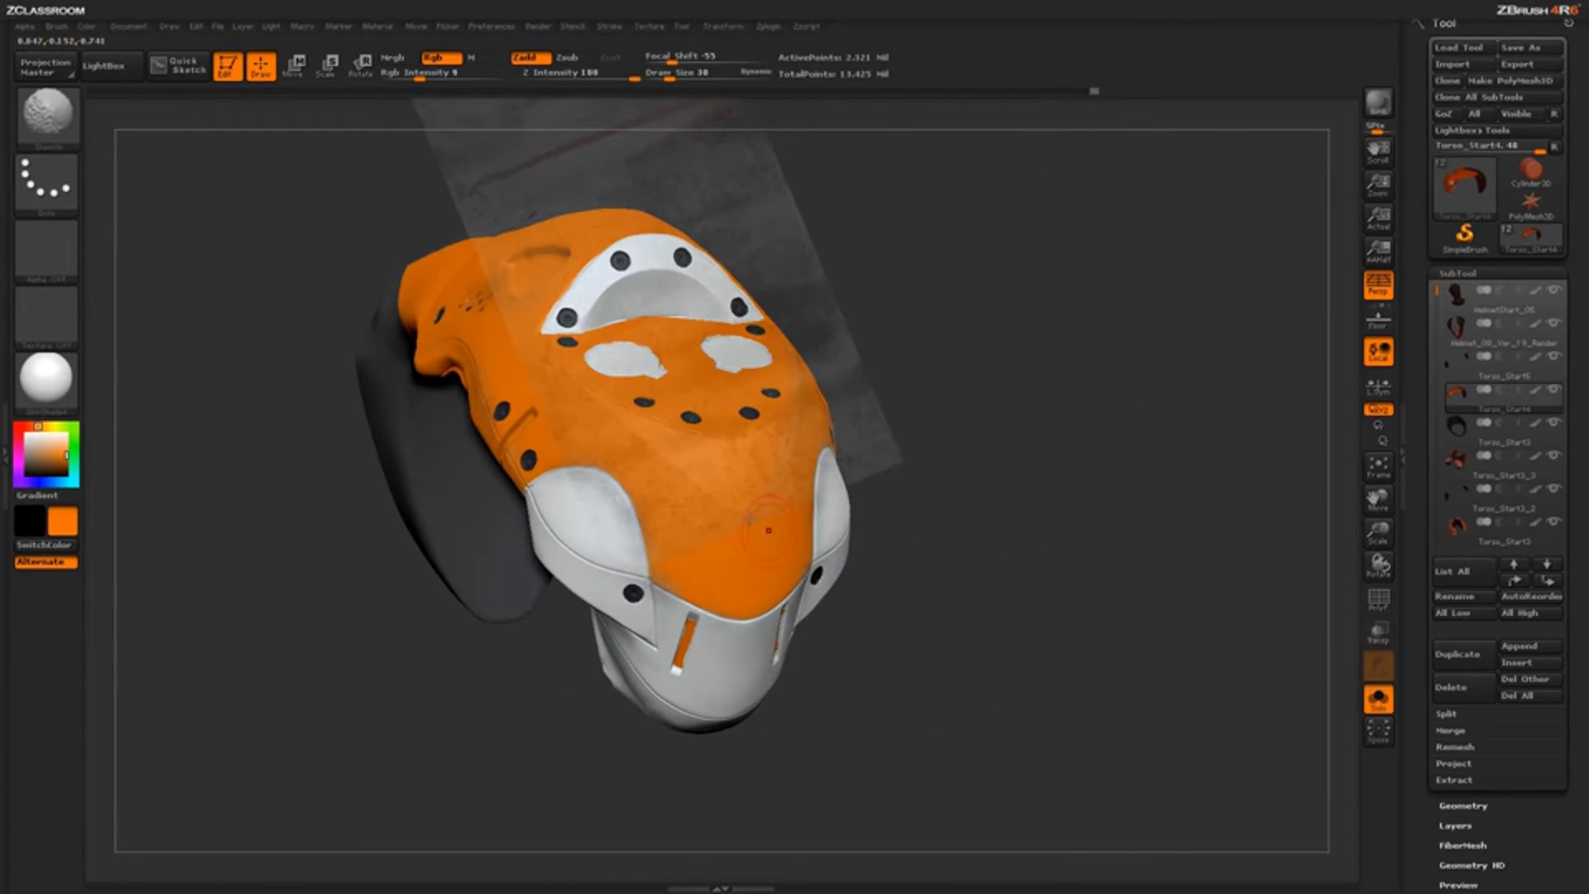
pyautogui.moveTo(723, 507); pyautogui.dragTo(644, 383)
# Step: Rotate, scale and move the concrete photo with the Spotlight dial so it lies over the helmet's orange side
pyautogui.hotkey('shift', 'z')
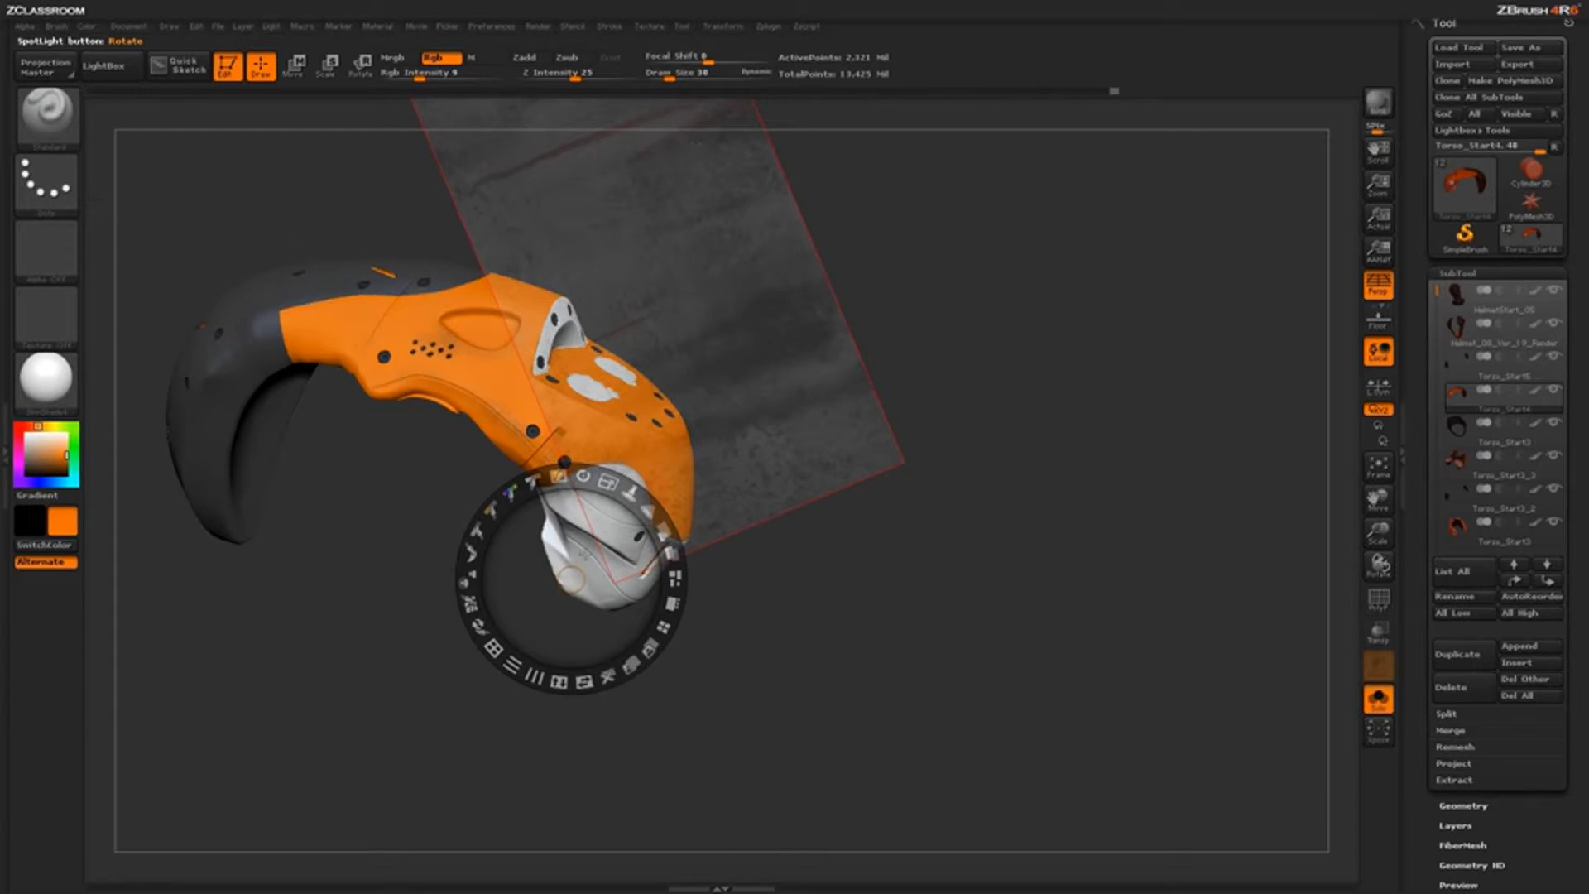
pyautogui.moveTo(608, 536); pyautogui.dragTo(596, 725)
pyautogui.moveTo(572, 665); pyautogui.dragTo(518, 677)
pyautogui.click(505, 619)
pyautogui.moveTo(313, 599); pyautogui.dragTo(575, 385)
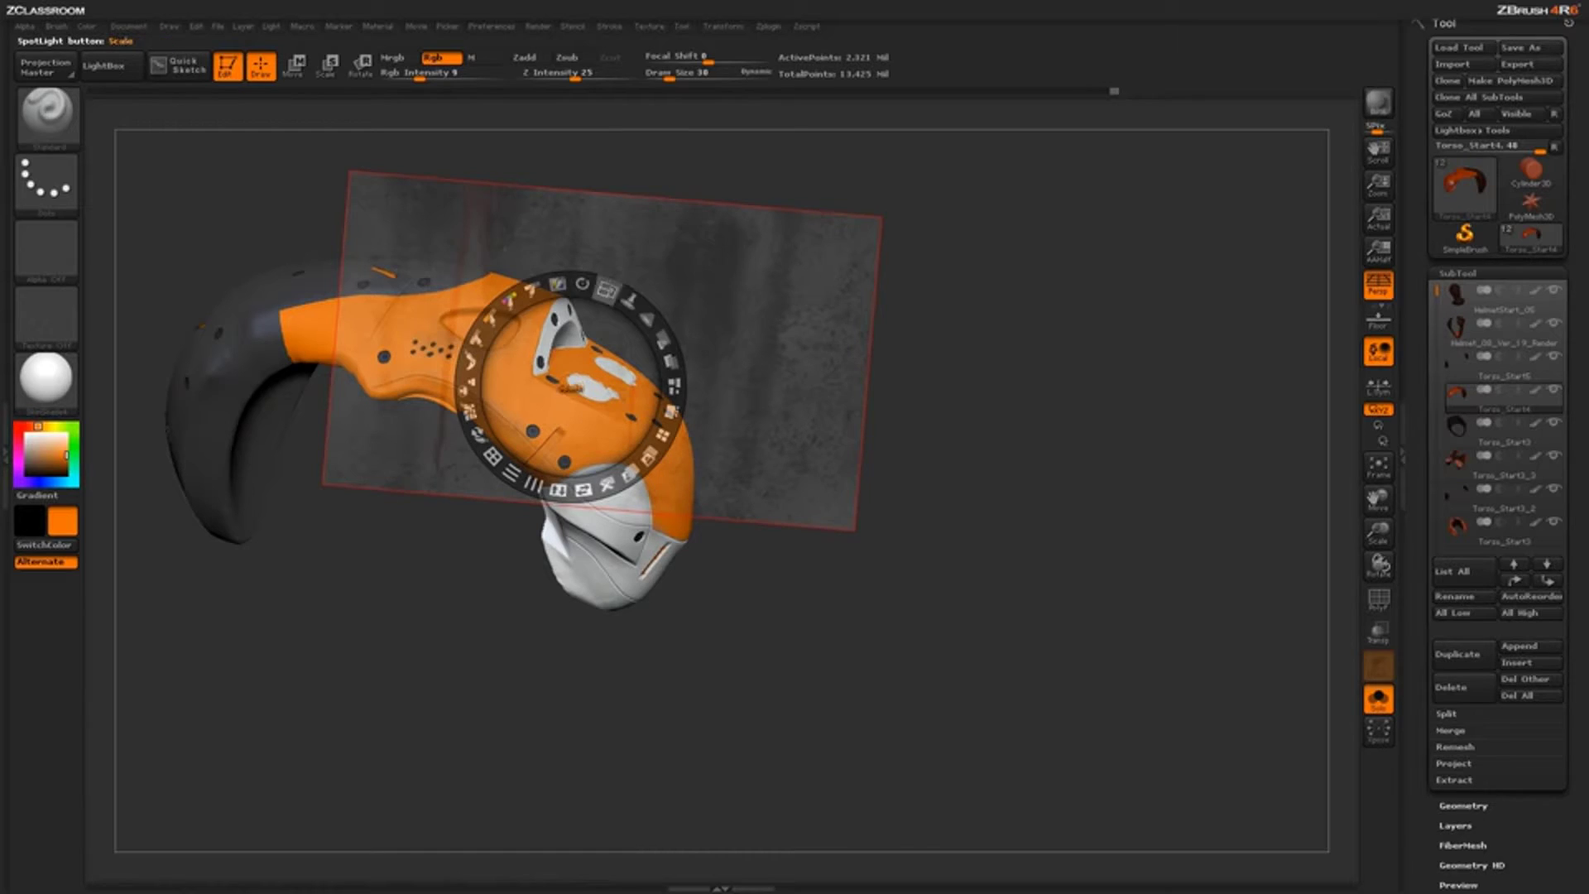
# Step: Shift the concrete photo over the enlarged helmet's side so it covers the vent holes and the recessed oval
pyautogui.hotkey('shift', 'z')
pyautogui.keyDown('alt'); pyautogui.moveTo(741, 591); pyautogui.dragTo(1145, 739); pyautogui.keyUp('alt')
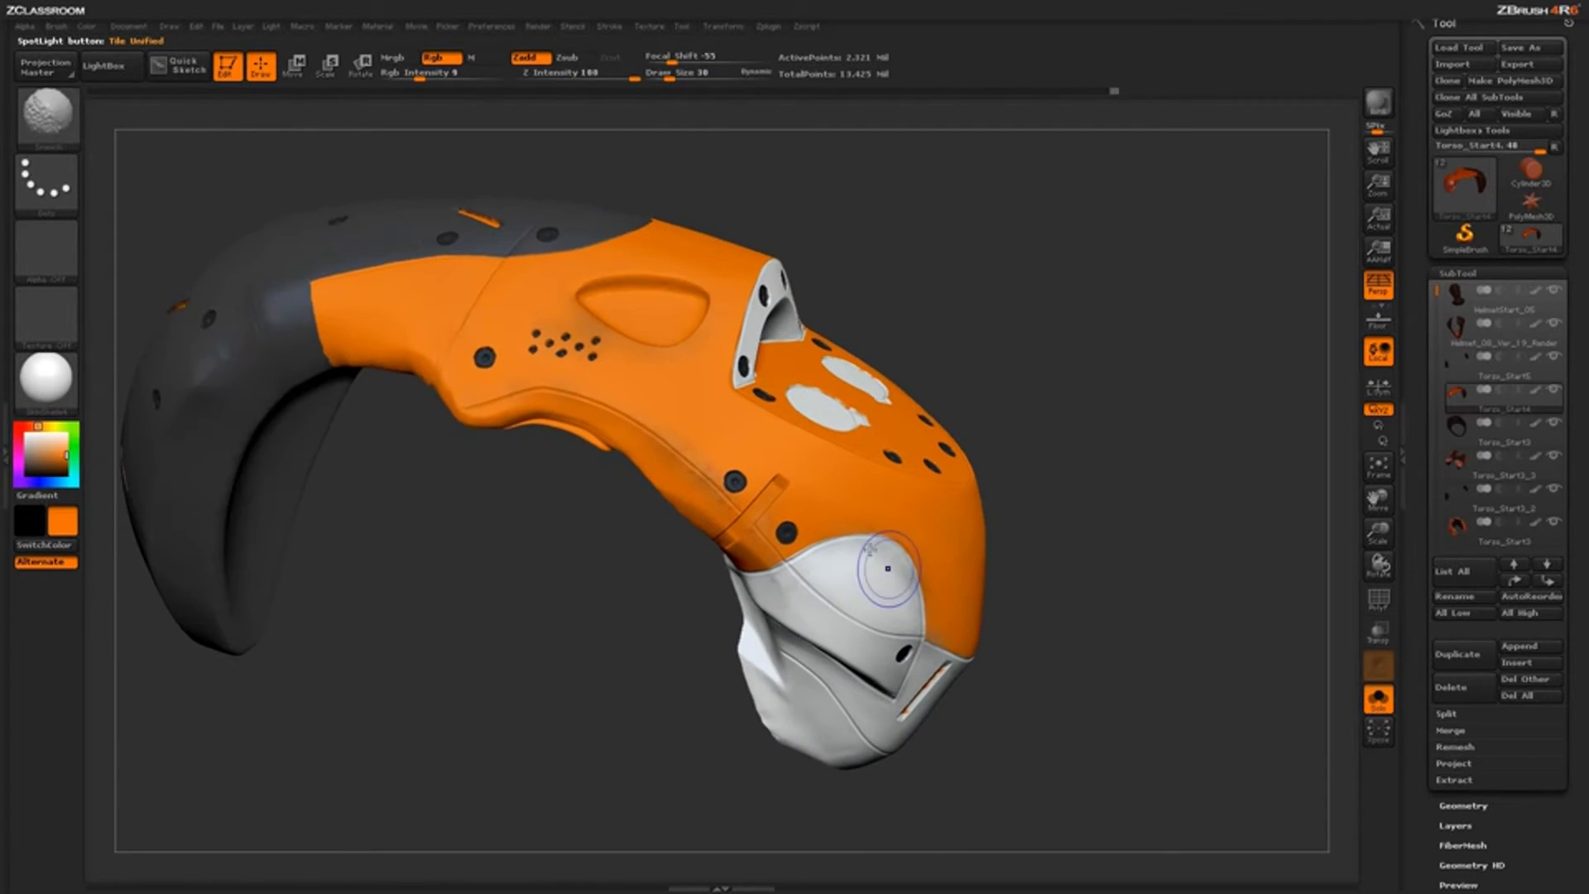
pyautogui.hotkey('shift', 'z')
pyautogui.moveTo(601, 389); pyautogui.dragTo(518, 371)
pyautogui.hotkey('shift', 'z')
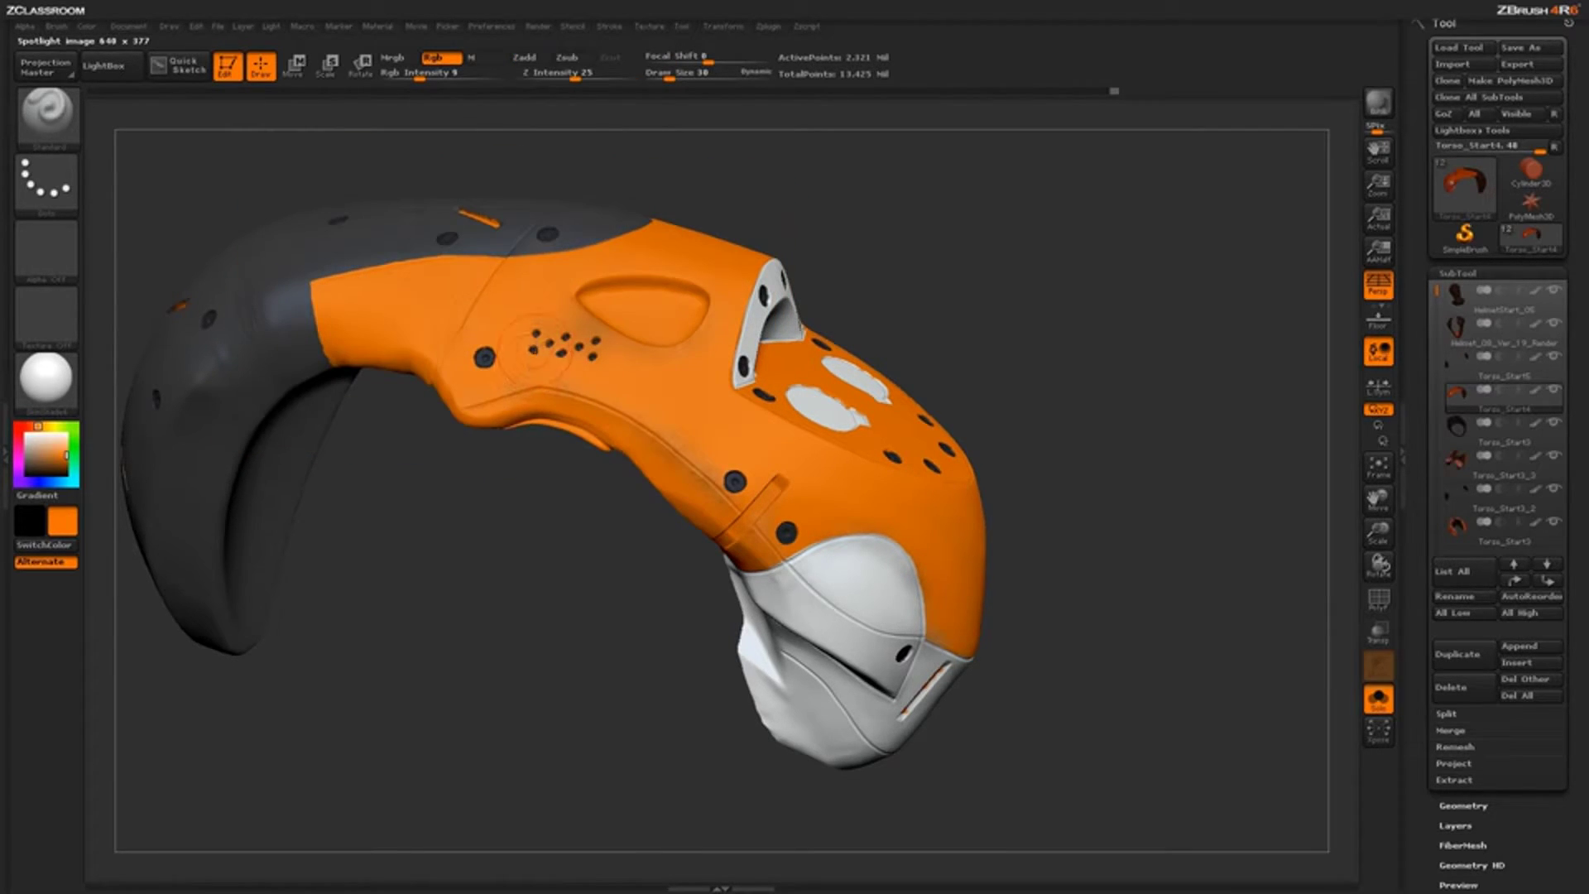
# Step: Project faint concrete onto the orange side around the vent holes, toggling the texture to check the coverage
pyautogui.hotkey('shift', 'z')
pyautogui.press('z')
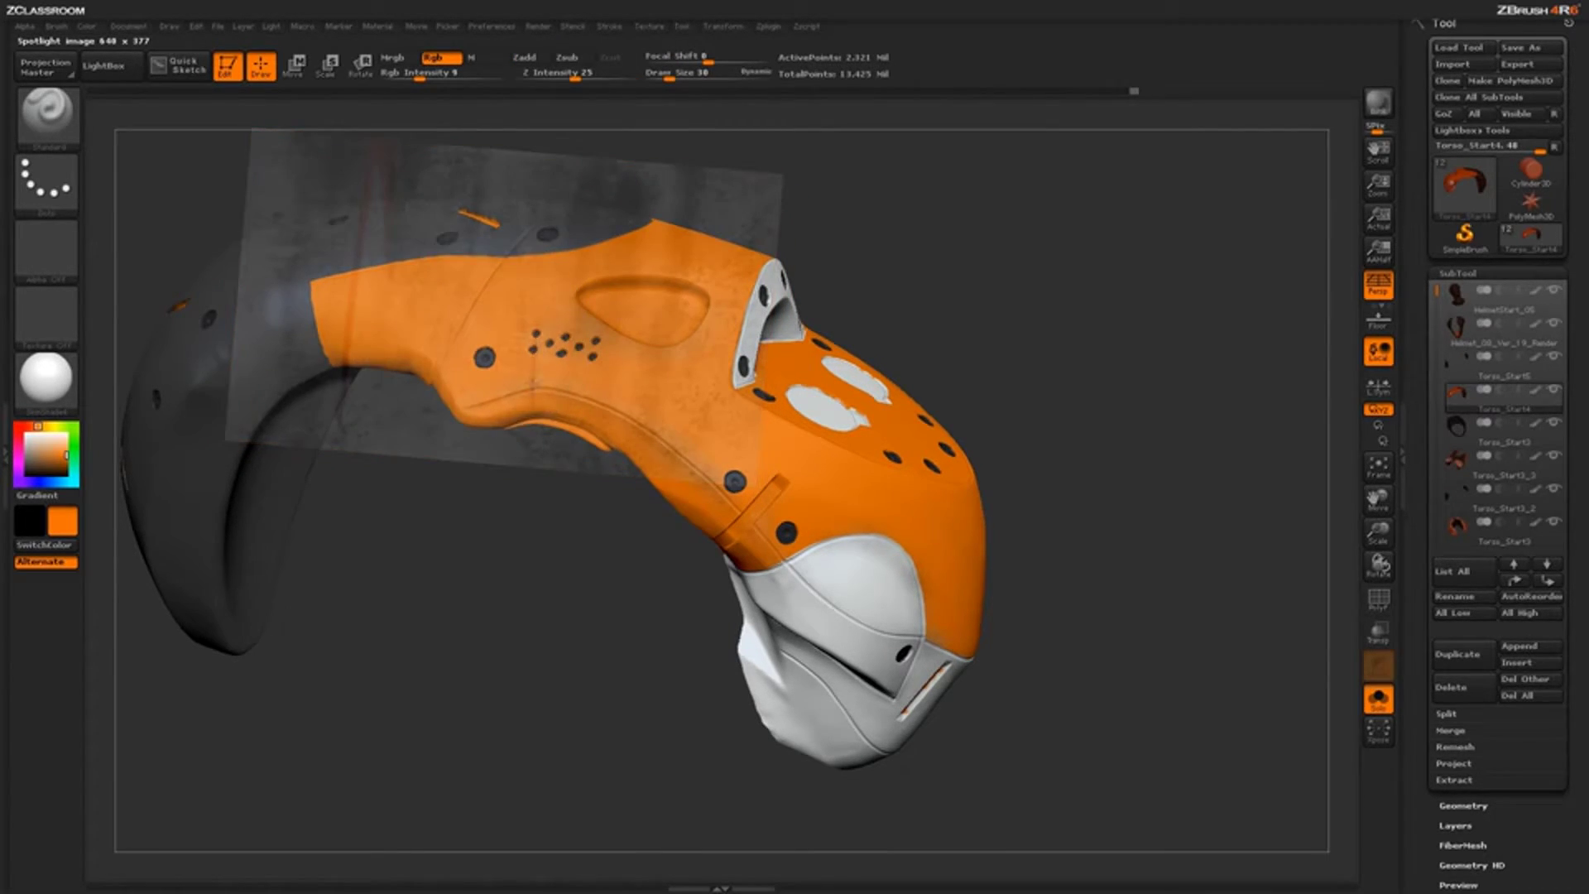
pyautogui.hotkey('shift', 'z')
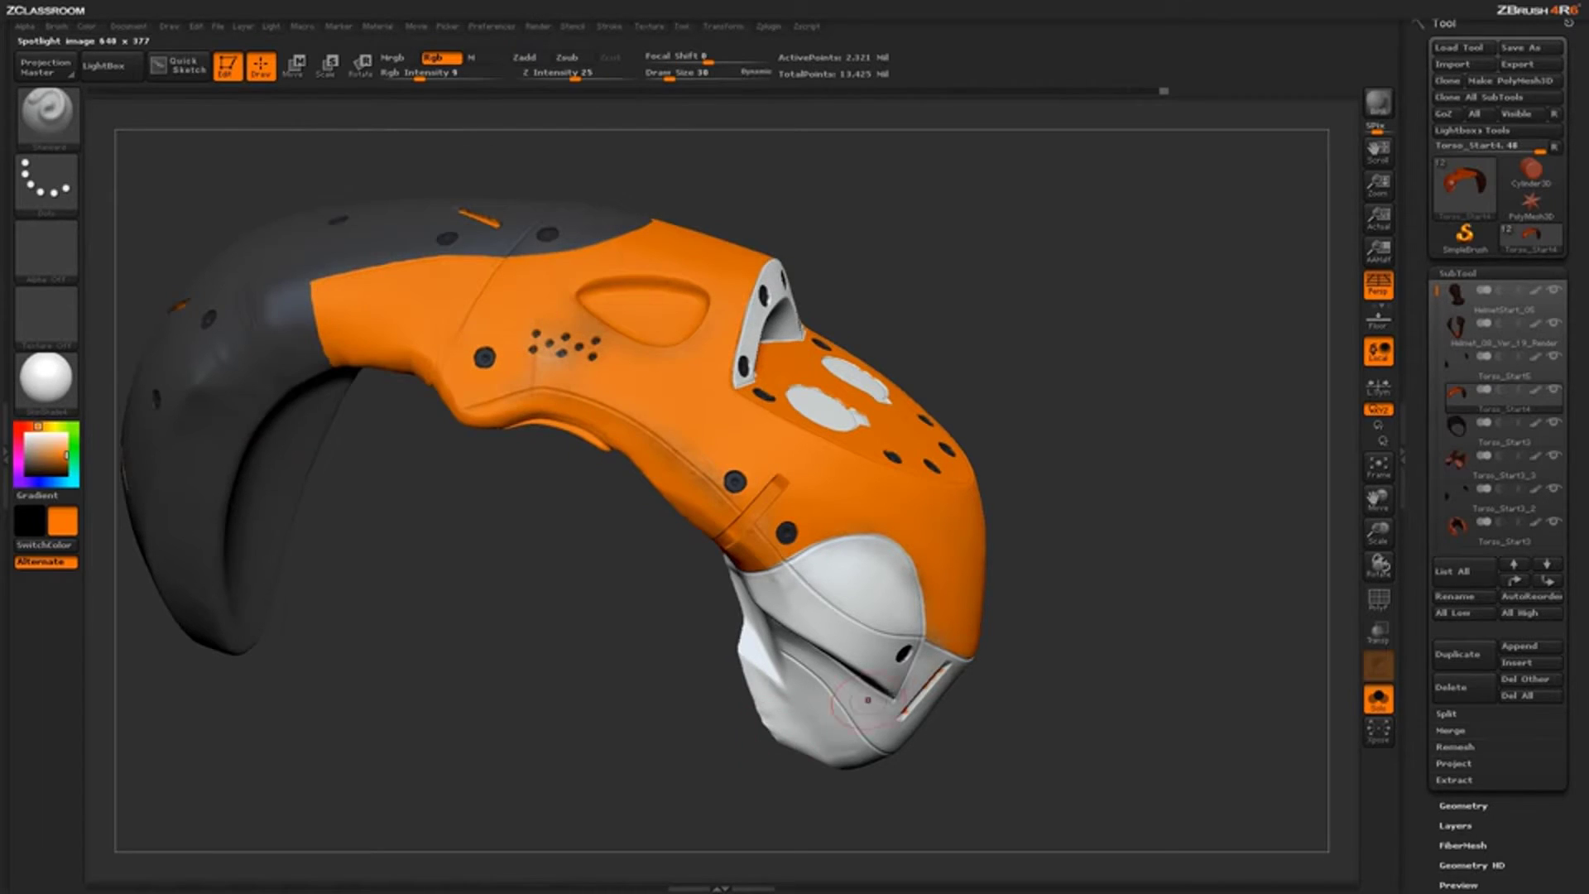
pyautogui.hotkey('shift', 'z')
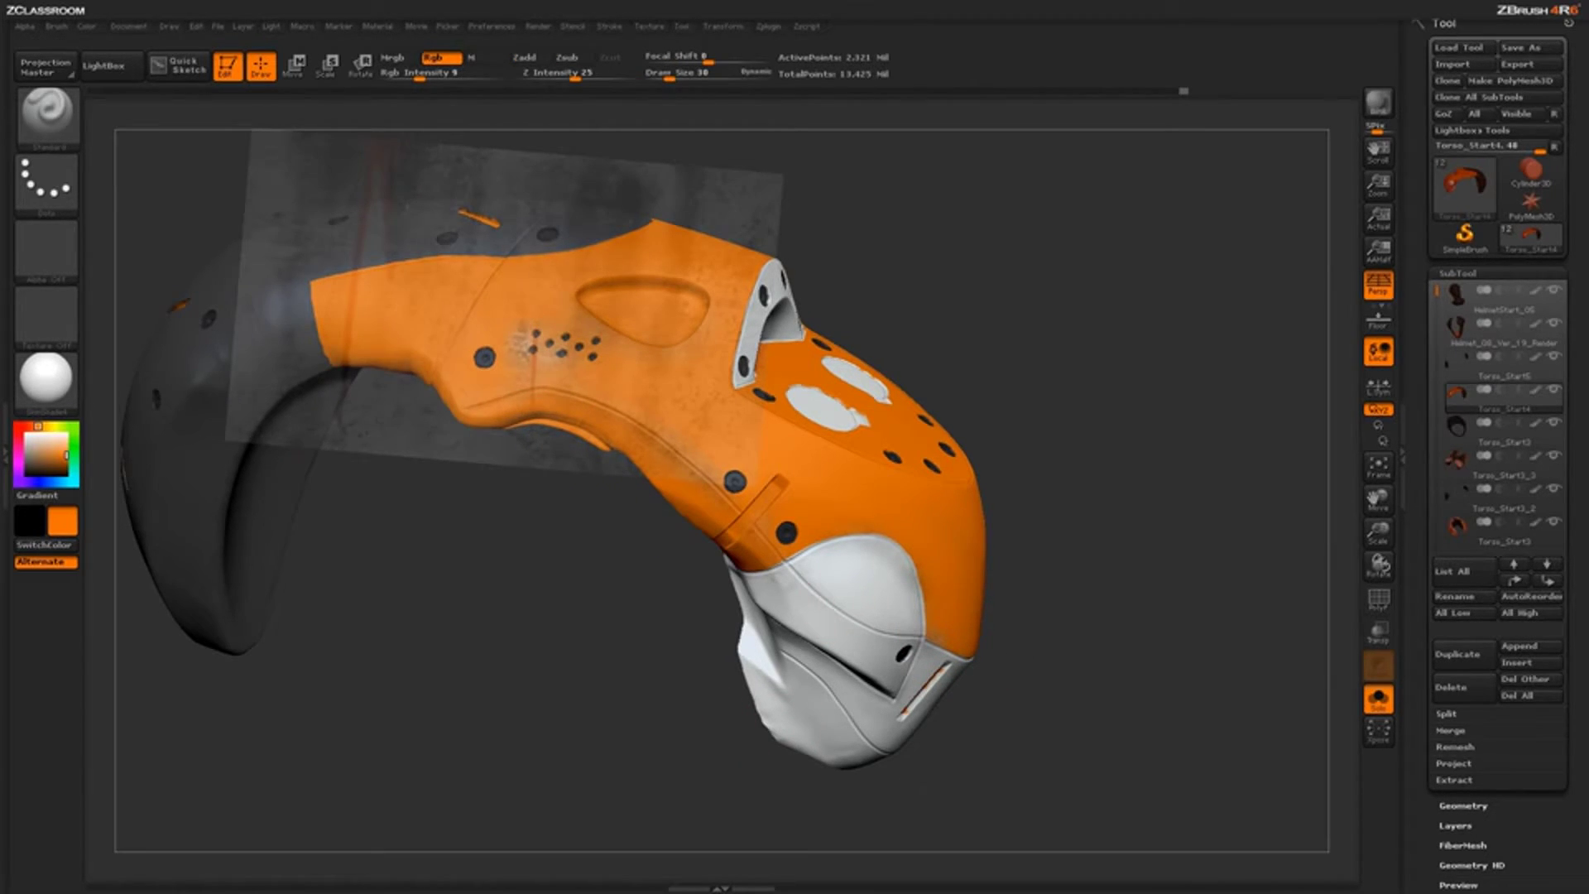
pyautogui.hotkey('shift', 'z')
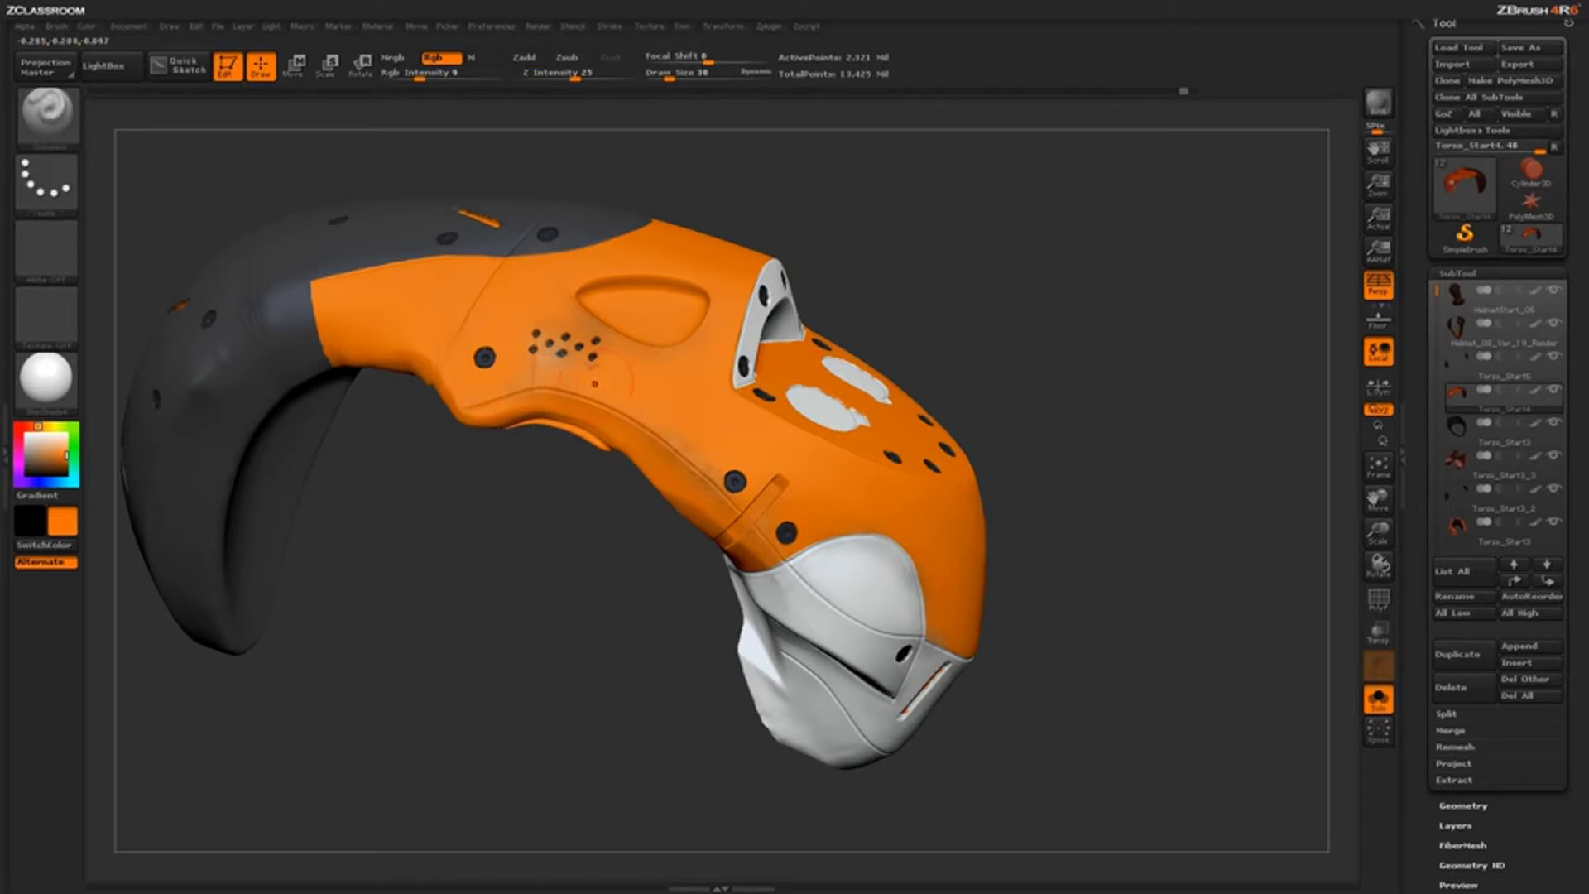
pyautogui.hotkey('shift', 'z')
pyautogui.press('z')
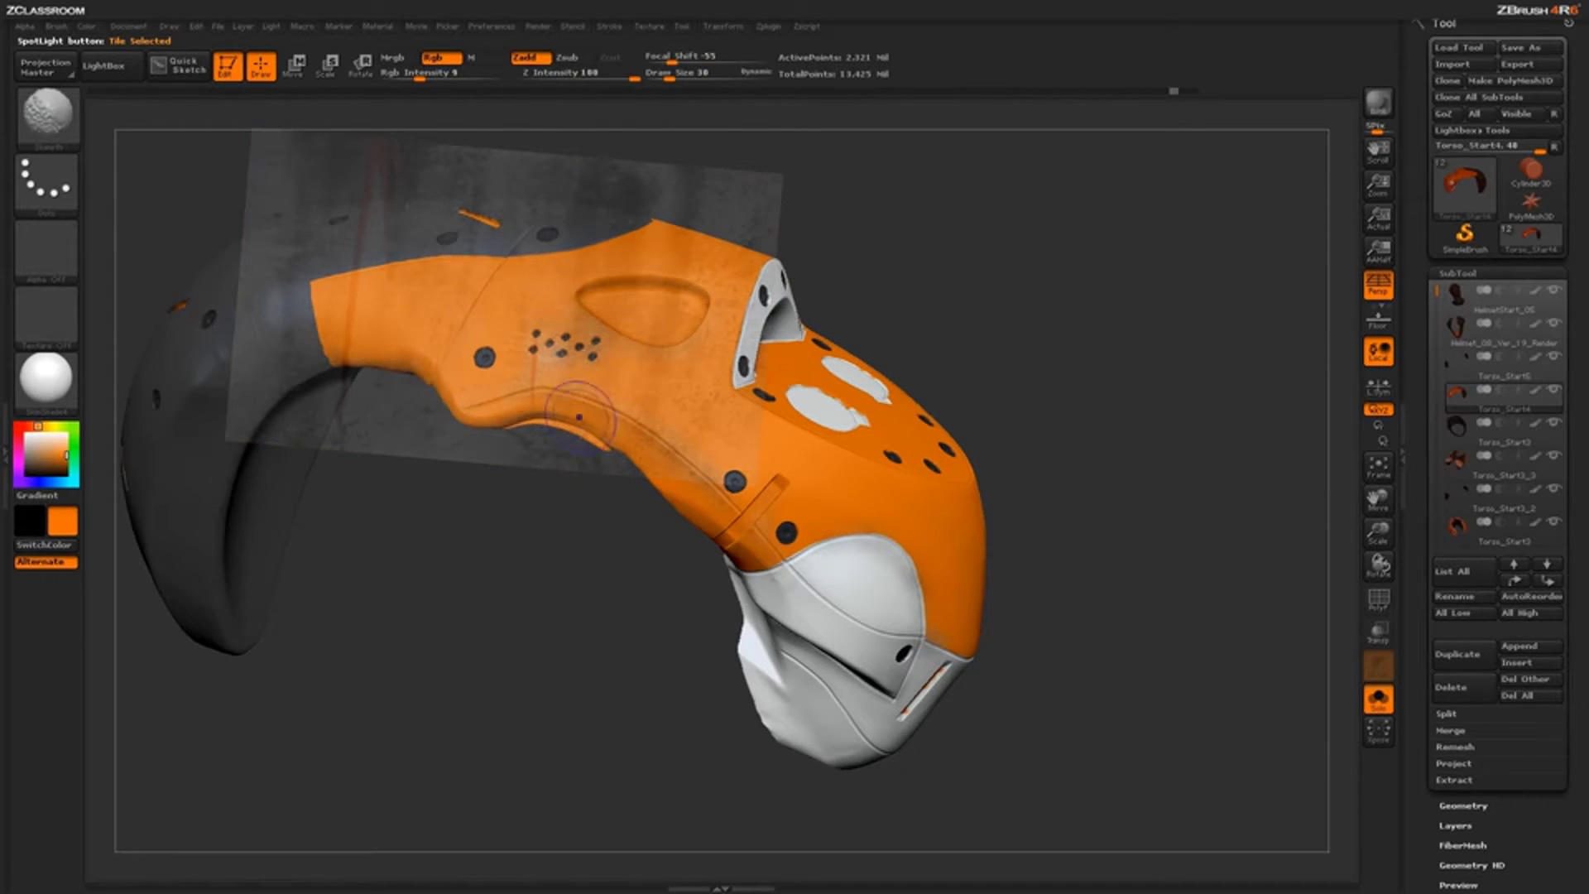
# Step: Turn the helmet toward its rear and use the Standard brush to paint faint concrete where orange meets the dark shell
pyautogui.moveTo(1052, 621); pyautogui.dragTo(1053, 656)
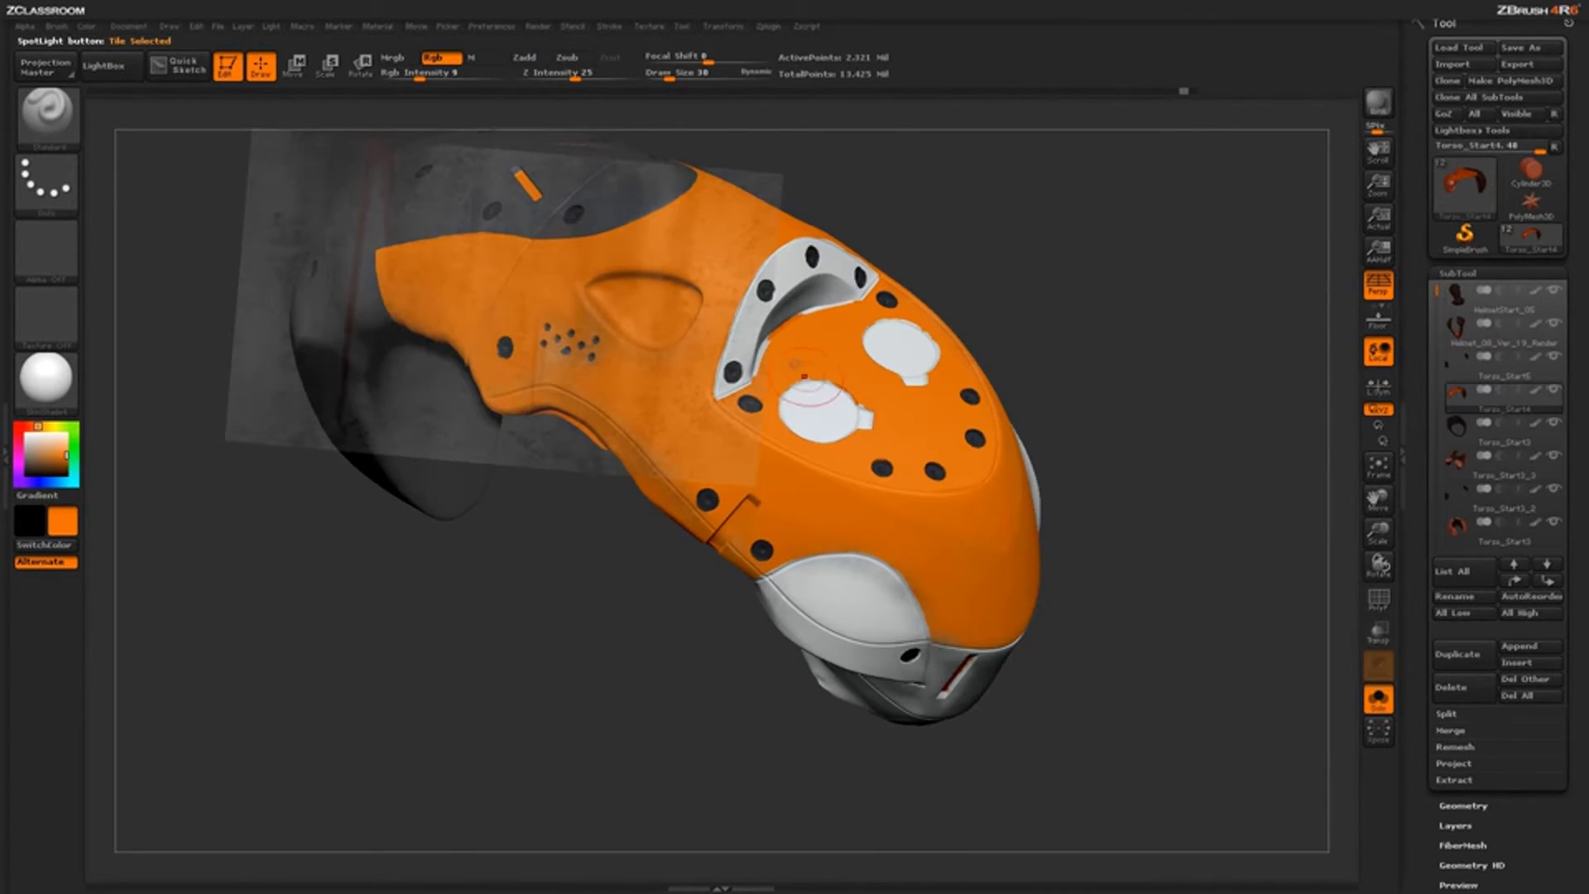
pyautogui.moveTo(1076, 653); pyautogui.dragTo(877, 538)
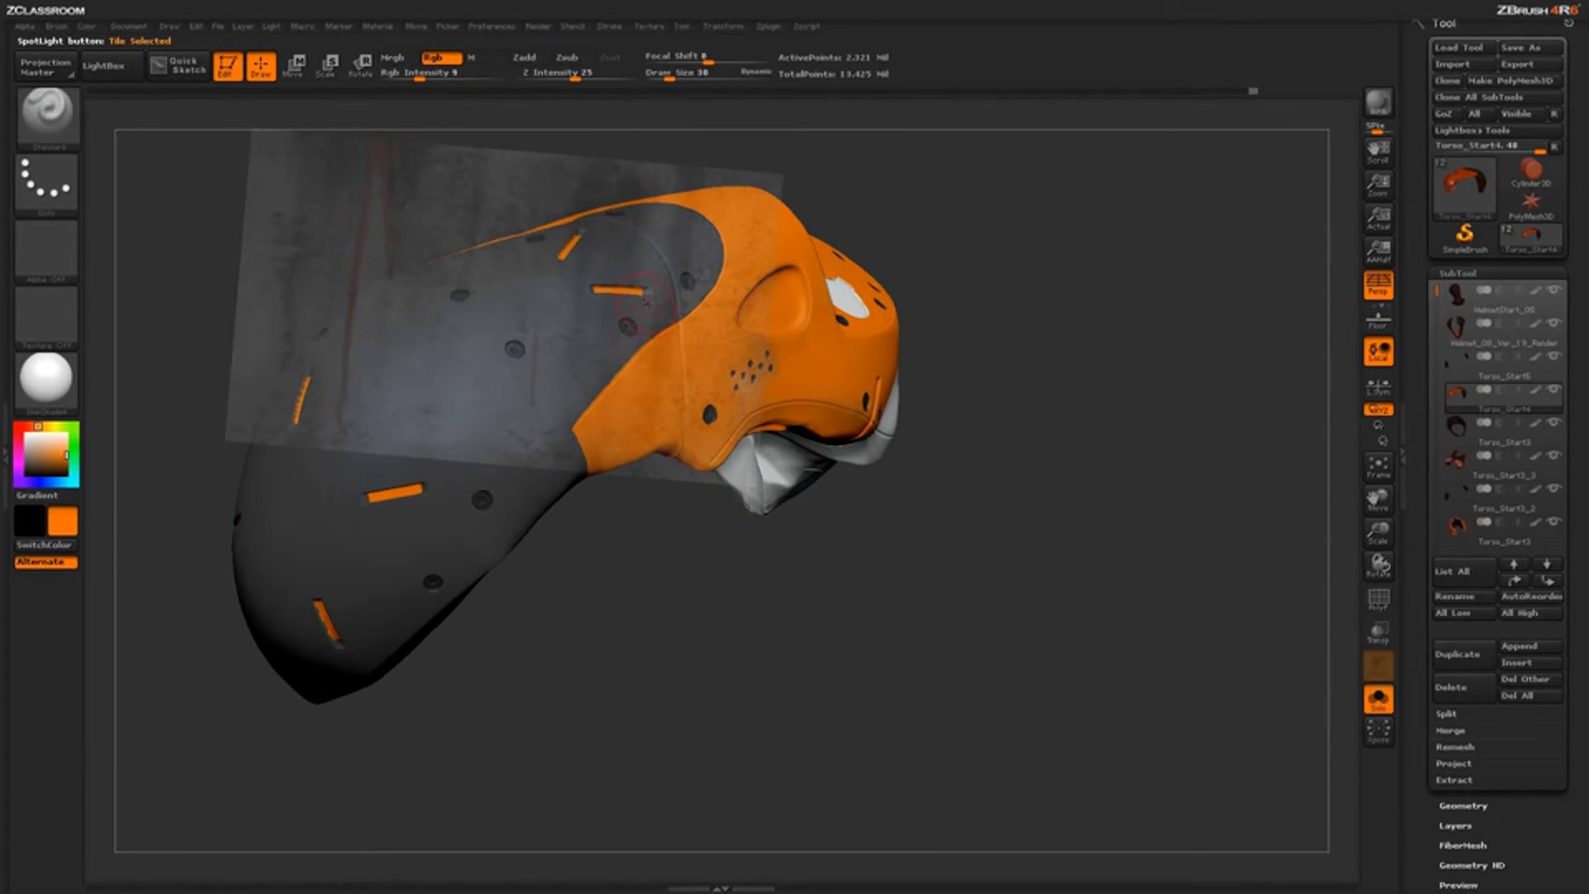
pyautogui.moveTo(703, 639); pyautogui.dragTo(692, 716)
pyautogui.press('b')
pyautogui.press('s')
pyautogui.press('t')
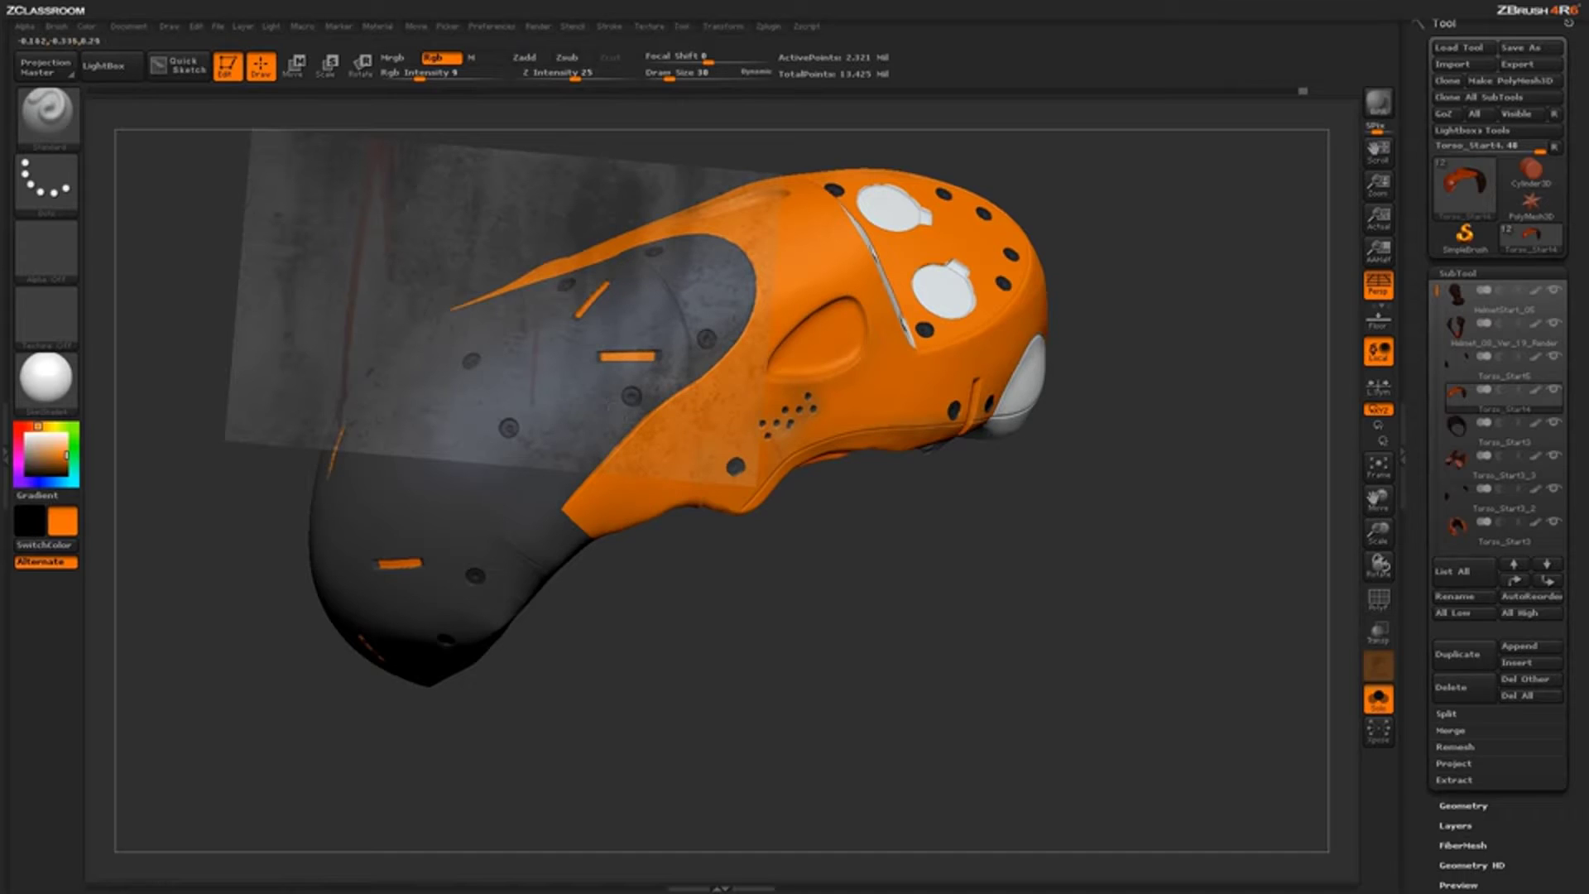
# Step: Face the back of the helmet and paint faint concrete with the Standard brush across the dark rear shell's upper part
pyautogui.moveTo(822, 704)
pyautogui.keyDown('shift'); pyautogui.mouseDown()
pyautogui.moveTo(819, 668)
pyautogui.moveTo(1085, 471)
pyautogui.moveTo(1039, 611)
pyautogui.moveTo(1014, 616)
pyautogui.mouseUp(); pyautogui.keyUp('shift')
pyautogui.press('b')
pyautogui.press('s')
pyautogui.press('t')
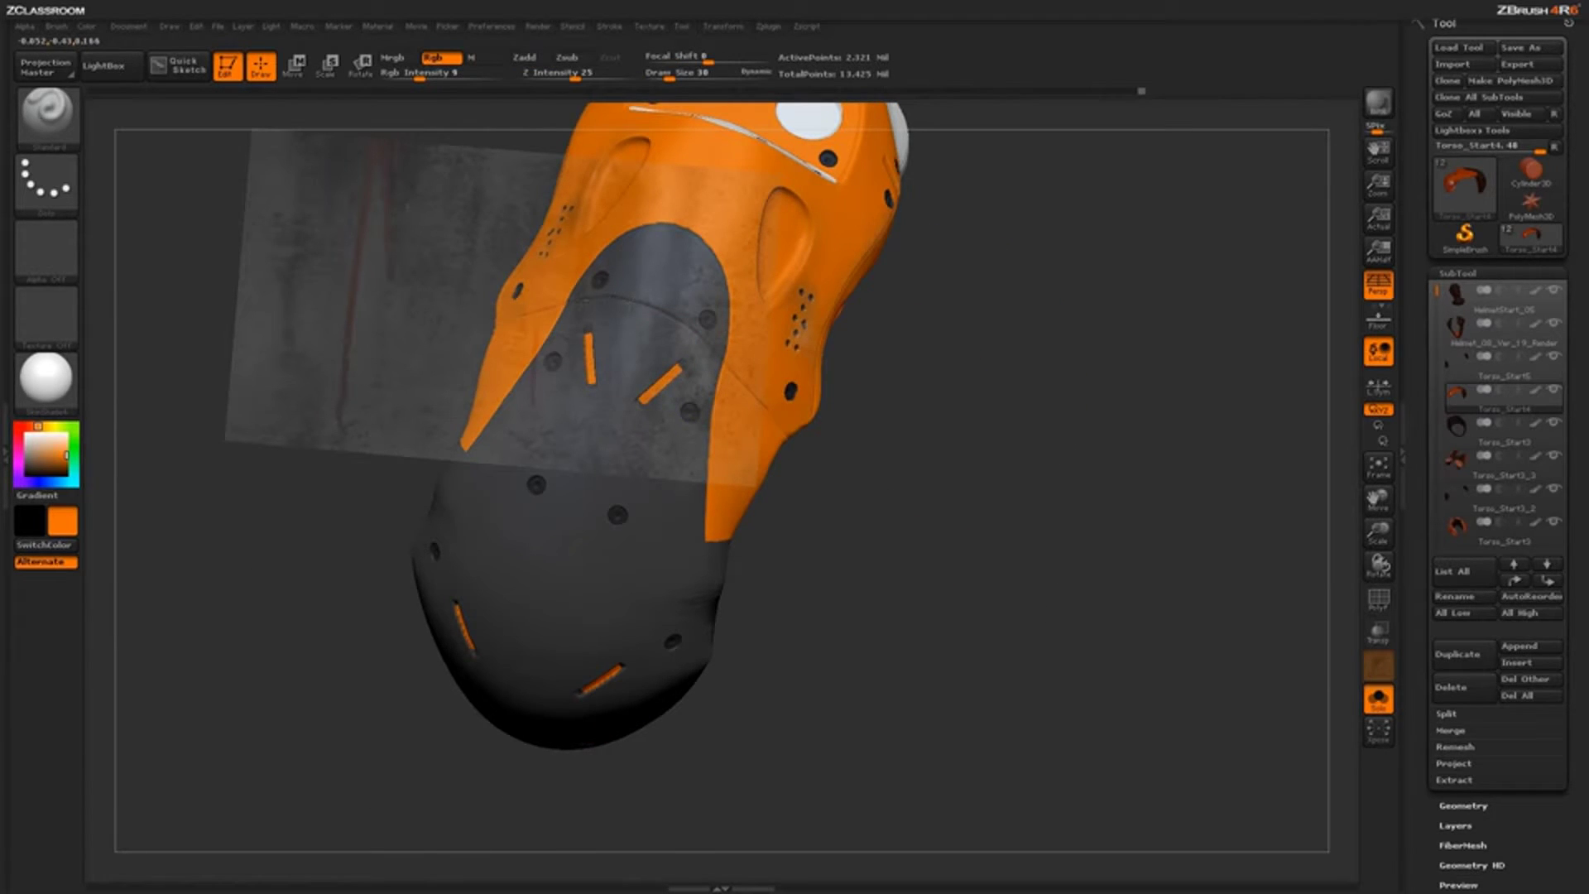
# Step: Turn the helmet to the other rear side and paint faint concrete around the dark shell's bolts and orange slots
pyautogui.moveTo(949, 541)
pyautogui.mouseDown()
pyautogui.moveTo(720, 521)
pyautogui.moveTo(802, 451)
pyautogui.moveTo(837, 483)
pyautogui.moveTo(900, 447)
pyautogui.moveTo(896, 400)
pyautogui.moveTo(836, 347)
pyautogui.mouseUp()
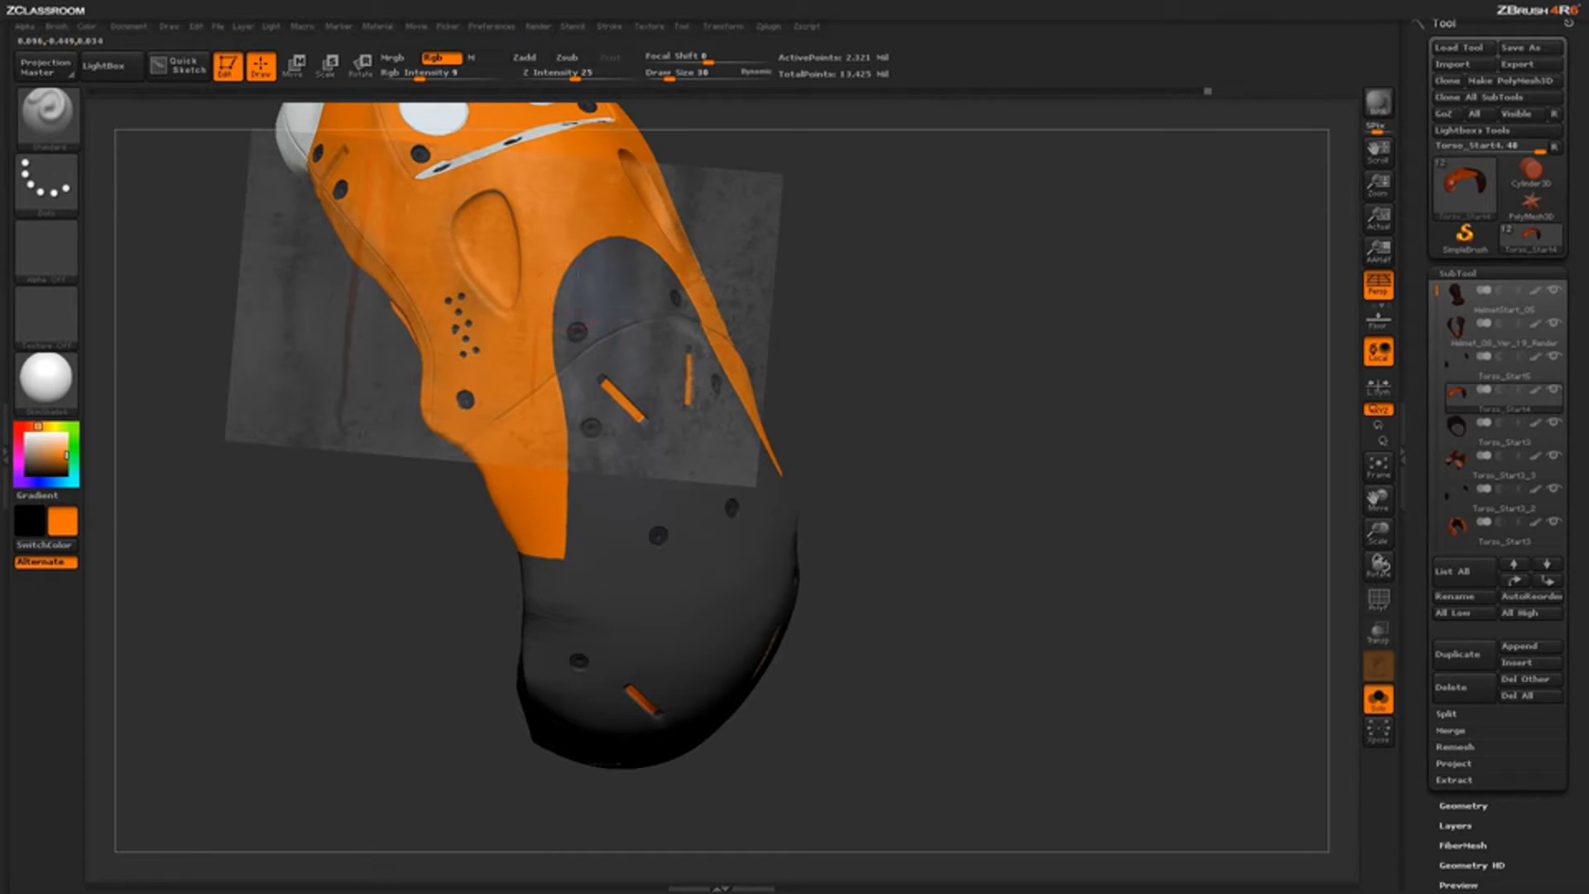
pyautogui.keyDown('shift'); pyautogui.moveTo(587, 265); pyautogui.dragTo(631, 265); pyautogui.keyUp('shift')
pyautogui.keyDown('shift'); pyautogui.moveTo(575, 397); pyautogui.dragTo(595, 420); pyautogui.keyUp('shift')
pyautogui.keyDown('shift'); pyautogui.moveTo(708, 364); pyautogui.dragTo(724, 383); pyautogui.keyUp('shift')
# Step: Hide the Spotlight texture and examine the projected grunge on the helmet from the front and side
pyautogui.moveTo(937, 549)
pyautogui.keyDown('alt'); pyautogui.mouseDown()
pyautogui.moveTo(991, 472)
pyautogui.moveTo(966, 540)
pyautogui.moveTo(966, 642)
pyautogui.mouseUp(); pyautogui.keyUp('alt')
pyautogui.hotkey('shift', 'z')
pyautogui.hotkey('shift', 'z')
pyautogui.hotkey('shift', 'z')
pyautogui.moveTo(919, 592)
pyautogui.mouseDown()
pyautogui.moveTo(902, 612)
pyautogui.moveTo(919, 627)
pyautogui.moveTo(853, 588)
pyautogui.moveTo(741, 448)
pyautogui.mouseUp()
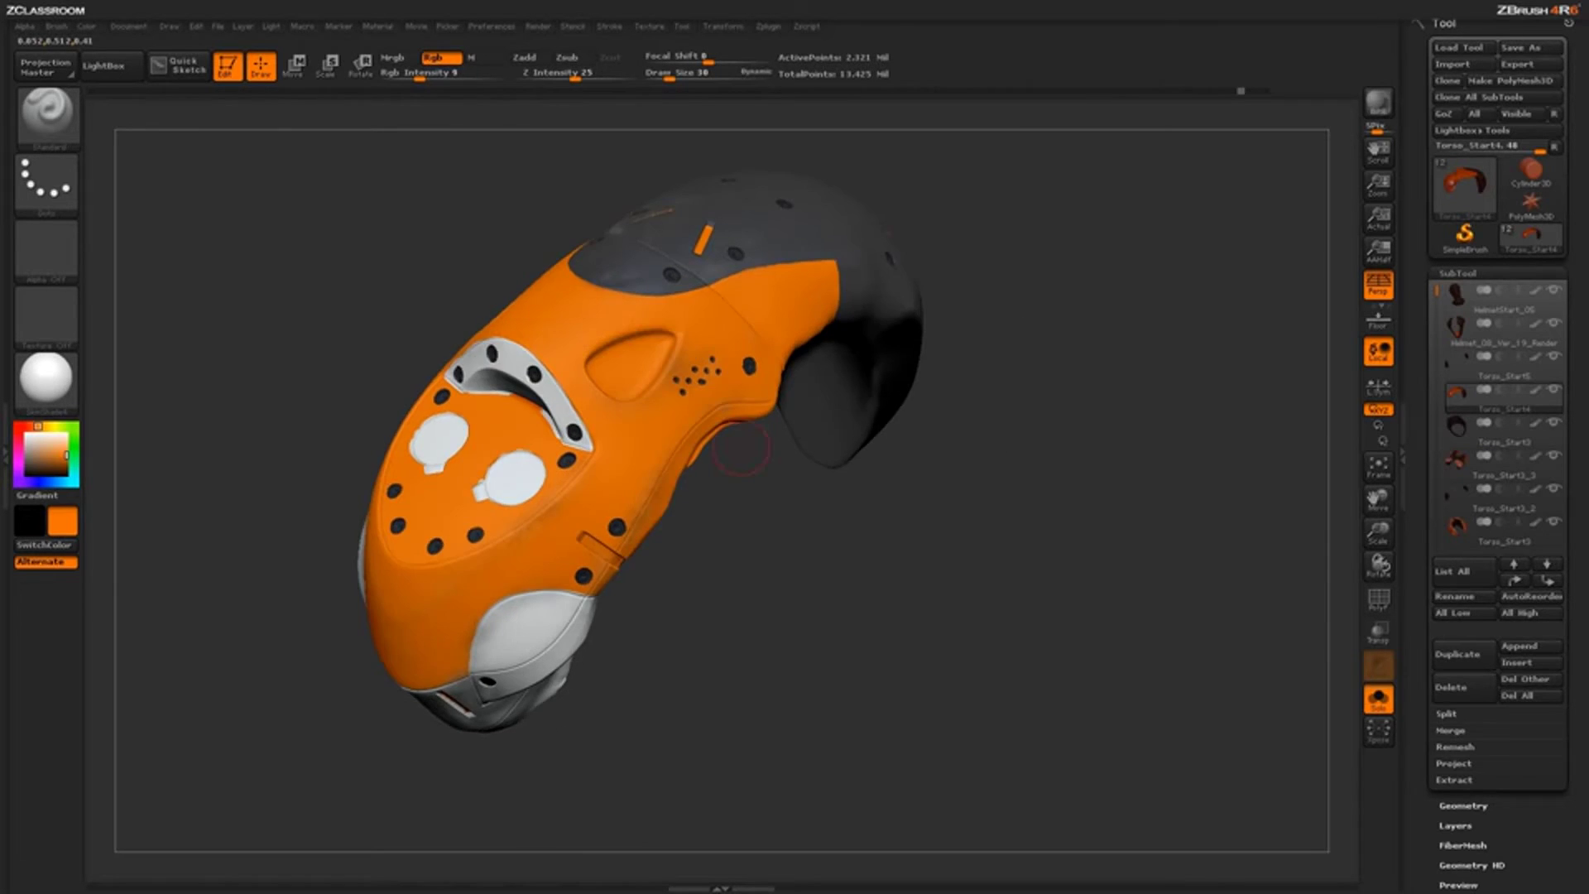
pyautogui.moveTo(772, 544); pyautogui.dragTo(885, 685)
pyautogui.moveTo(862, 629); pyautogui.dragTo(927, 733)
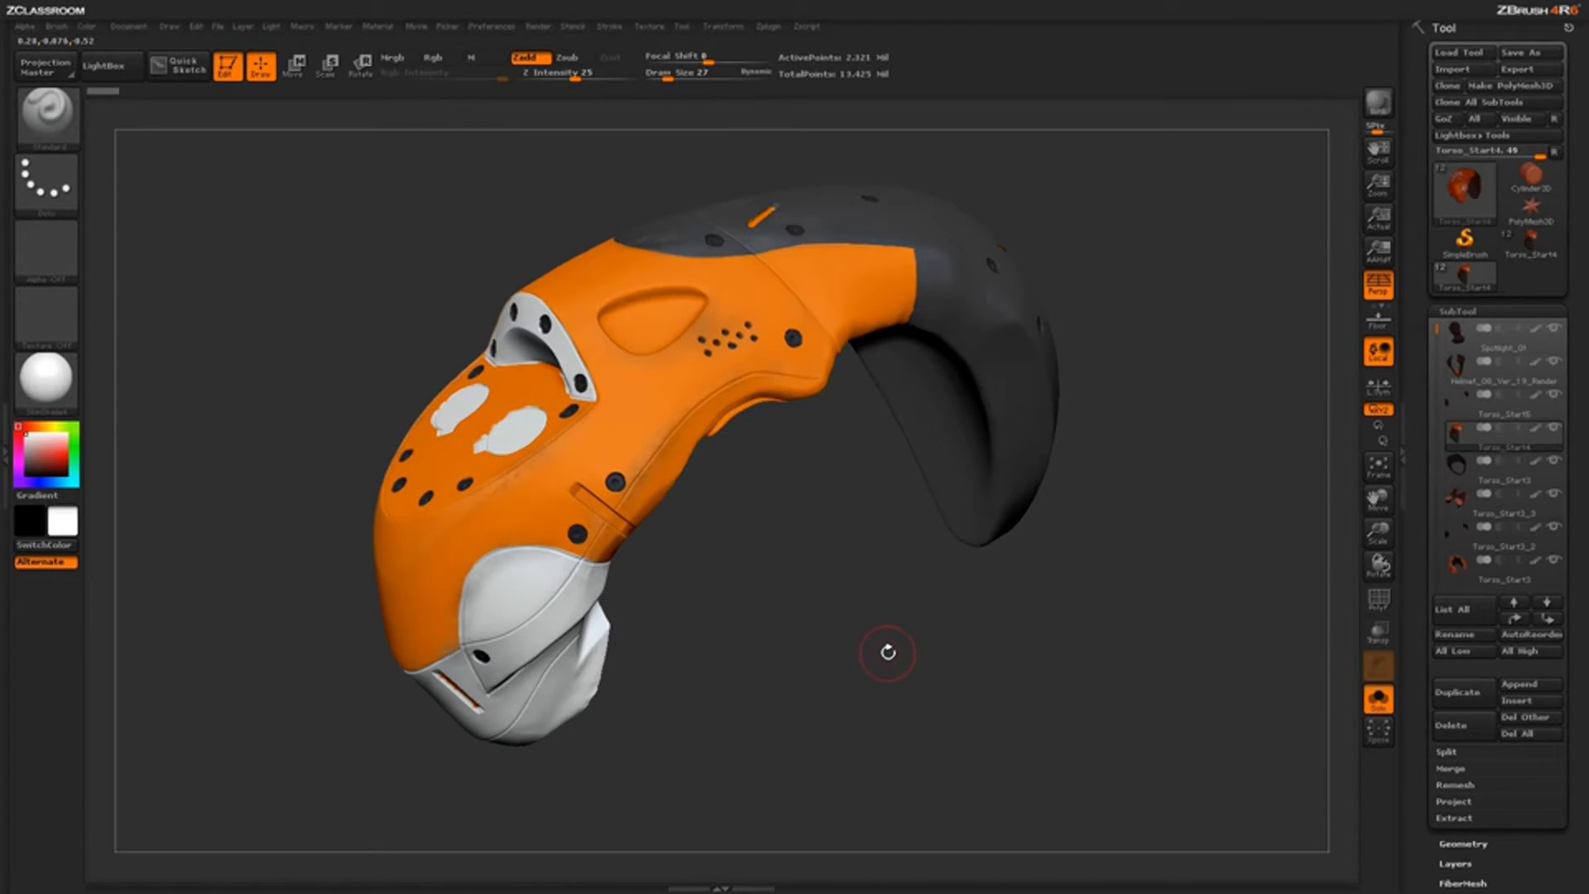
# Step: Choose the TrimDynamic brush and make it paint colour only, with Rgb on and Zsub off
pyautogui.press('b')
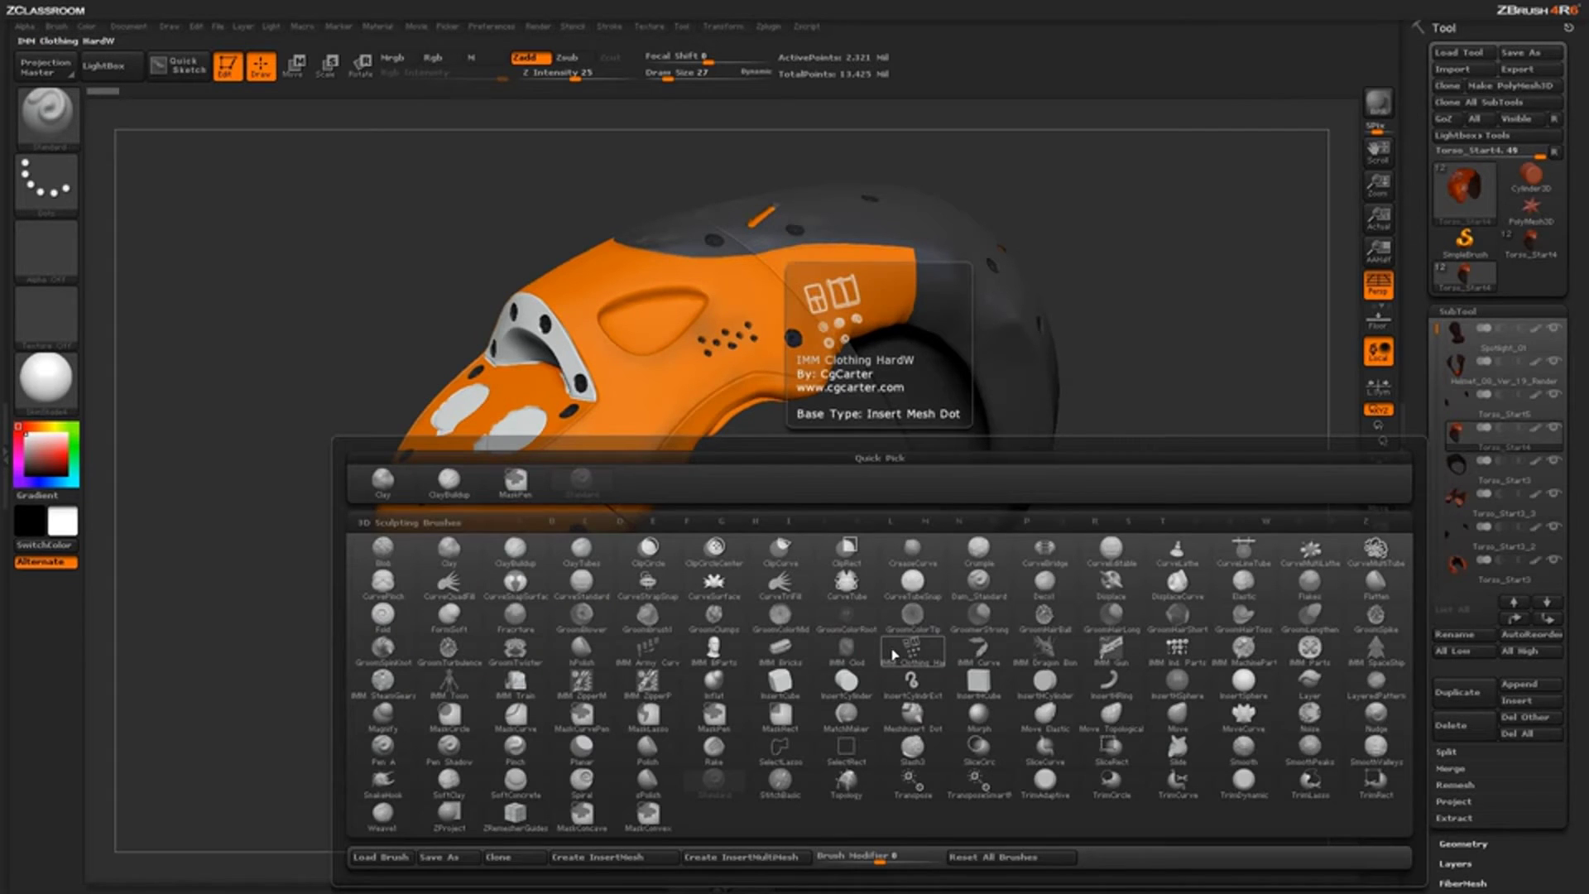
pyautogui.press('t')
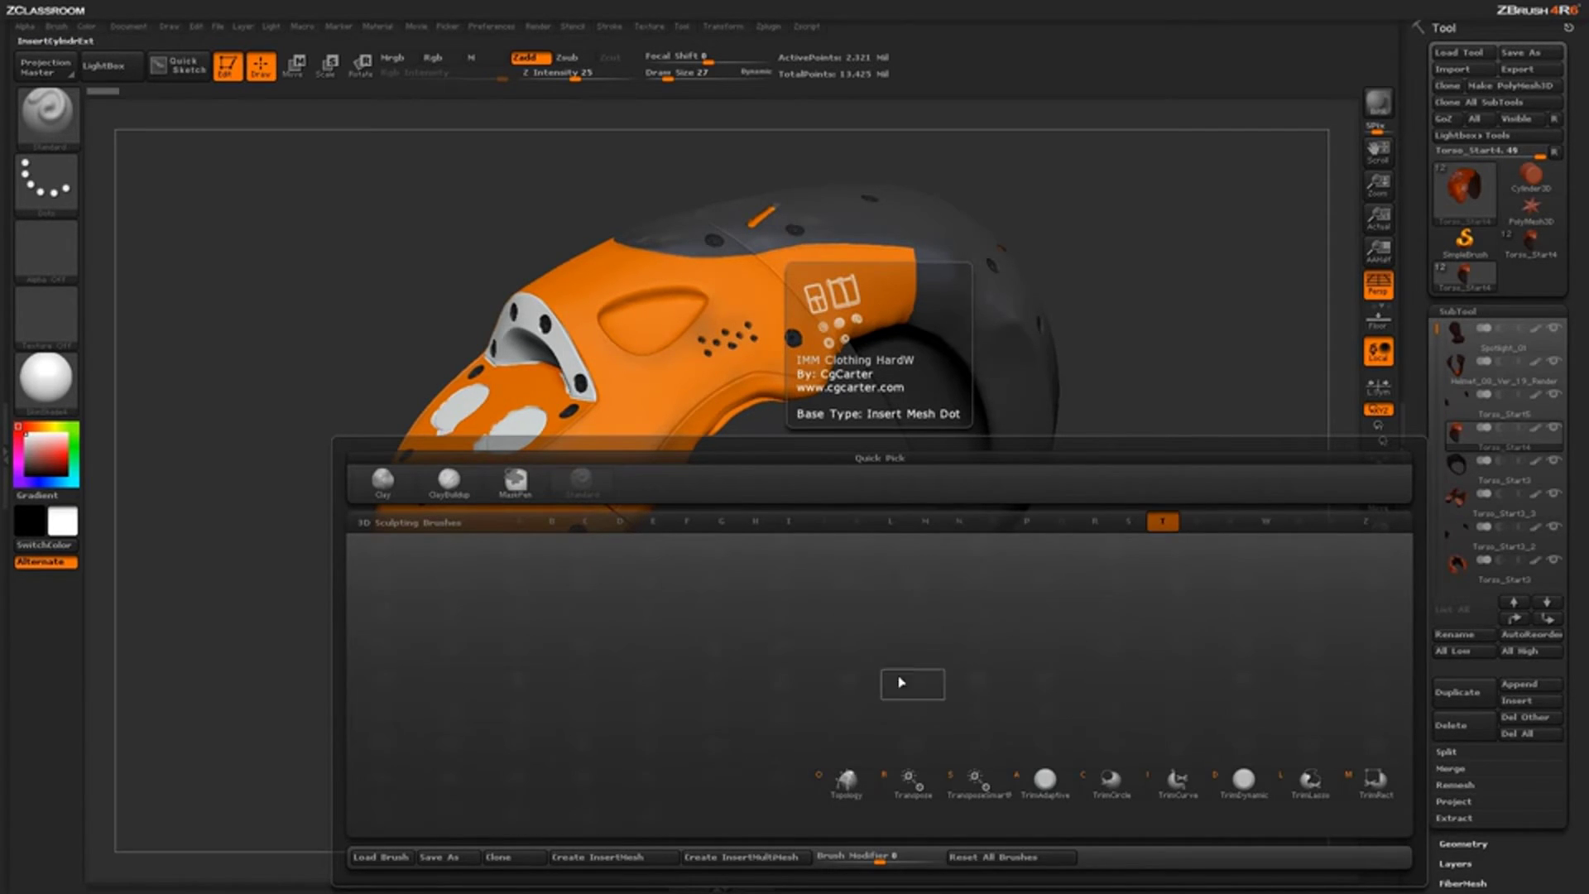
pyautogui.click(1241, 782)
pyautogui.moveTo(793, 588)
pyautogui.mouseDown()
pyautogui.moveTo(826, 638)
pyautogui.moveTo(800, 590)
pyautogui.mouseUp()
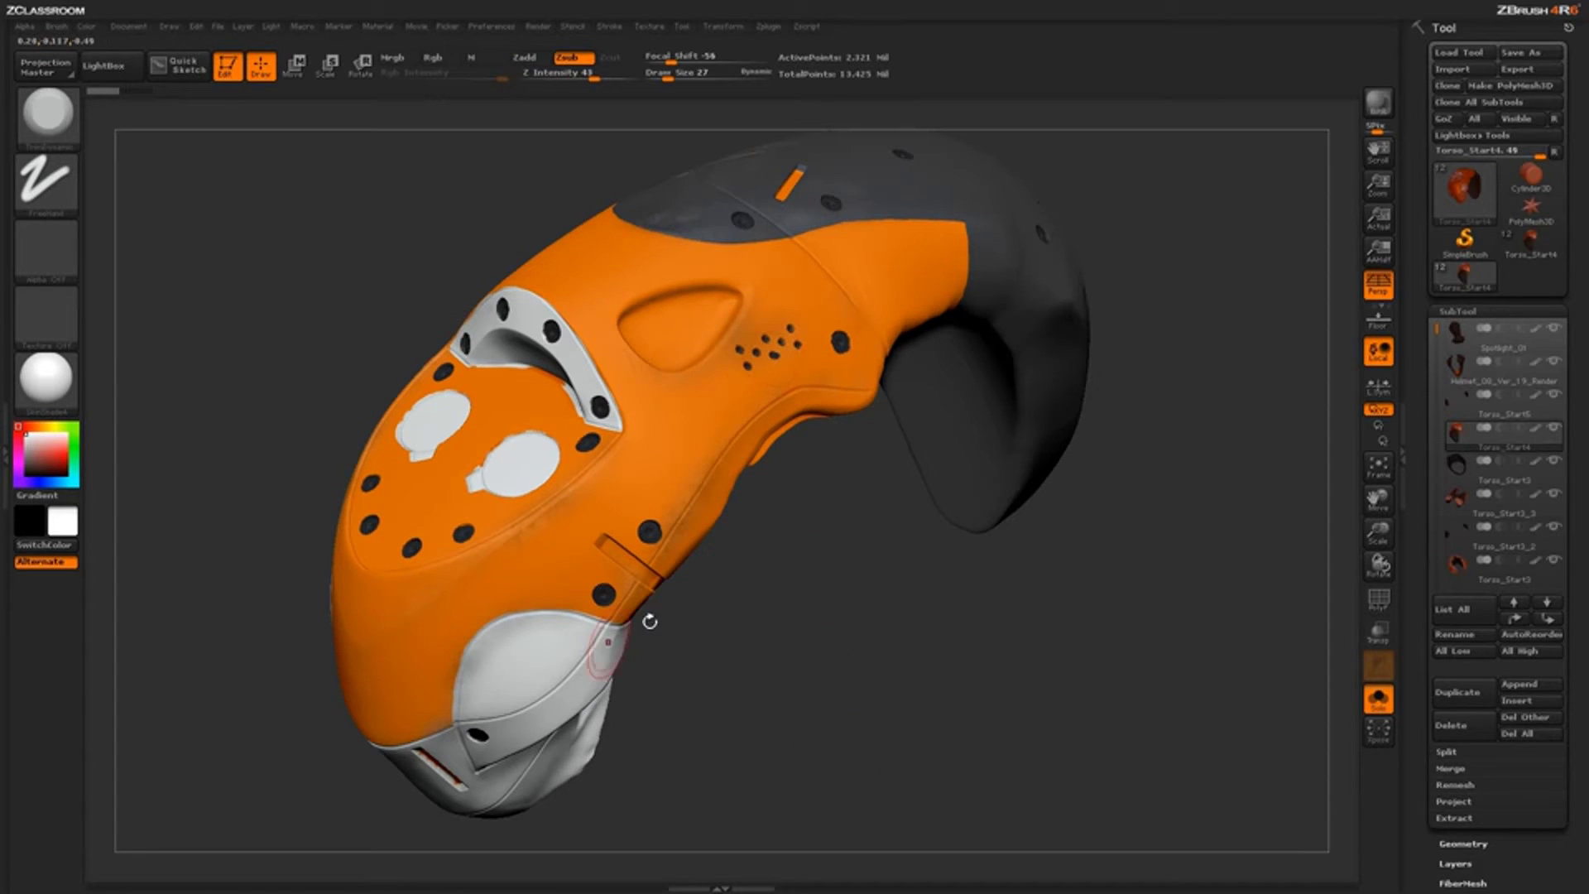
pyautogui.click(432, 57)
pyautogui.click(569, 58)
# Step: Try painting solid white edge wear along the side seam and slot with a draw size of 5
pyautogui.moveTo(881, 681)
pyautogui.mouseDown()
pyautogui.moveTo(851, 695)
pyautogui.moveTo(817, 772)
pyautogui.moveTo(882, 666)
pyautogui.mouseUp()
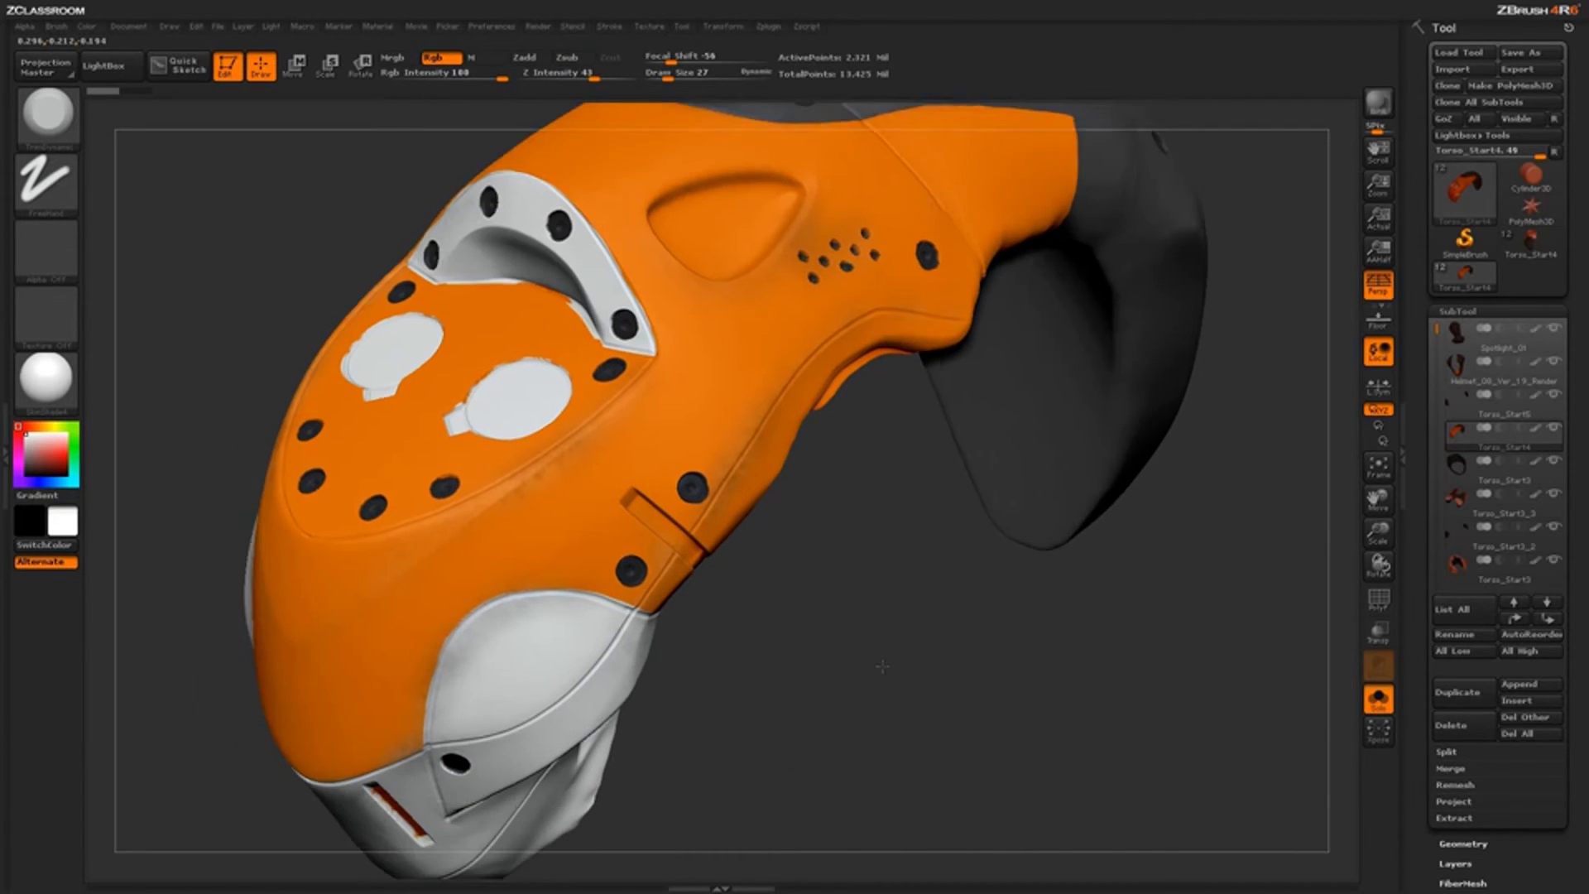
pyautogui.press('space')
pyautogui.moveTo(765, 557); pyautogui.dragTo(752, 557)
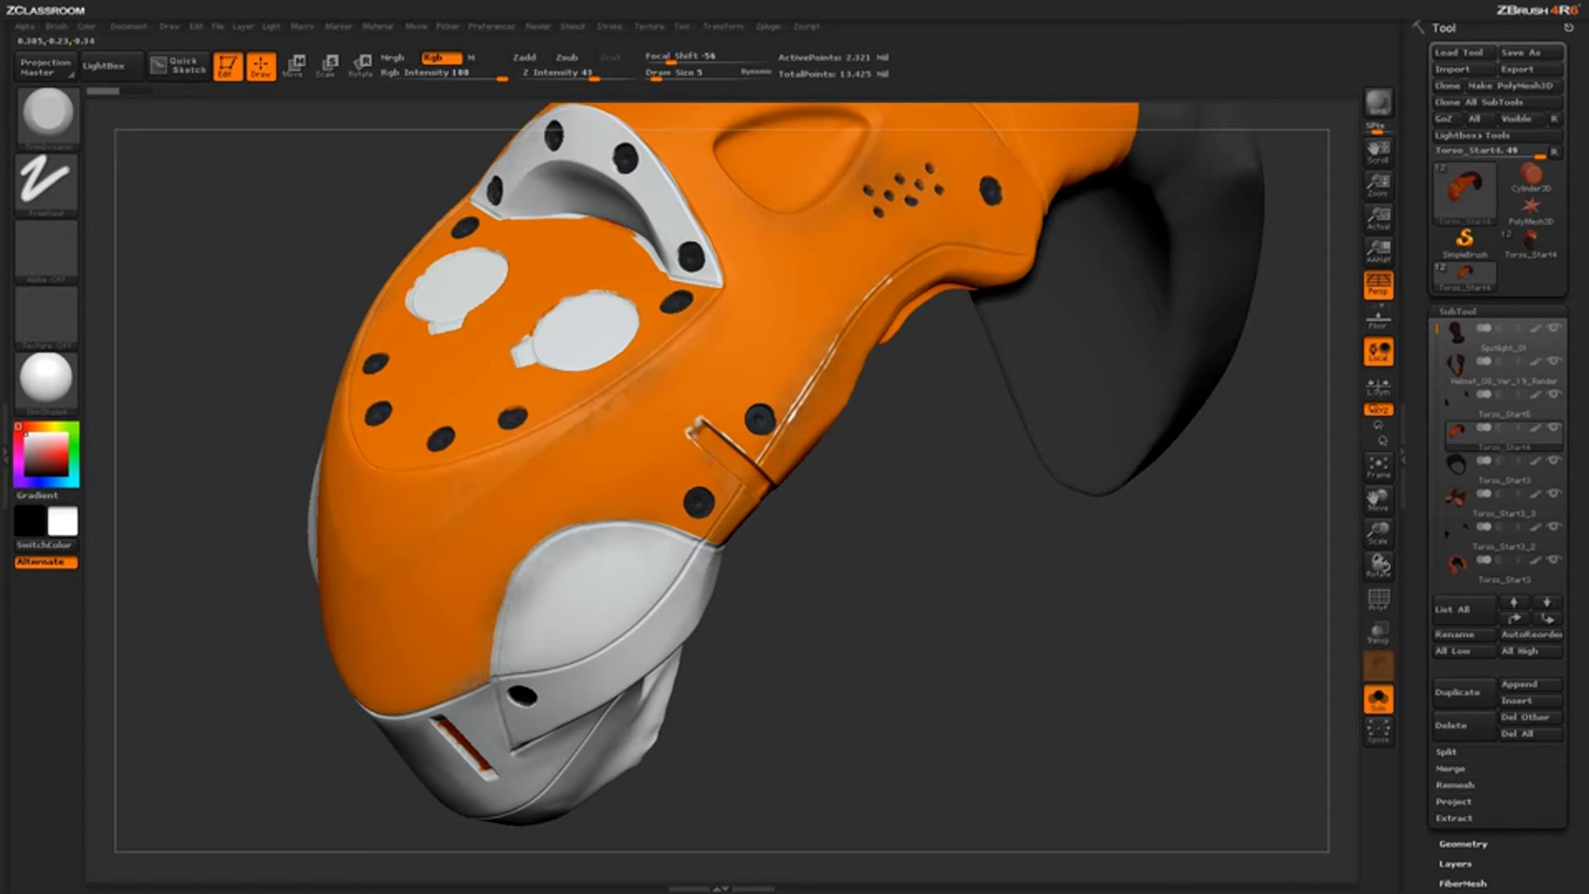
pyautogui.keyDown('alt'); pyautogui.moveTo(861, 571); pyautogui.dragTo(811, 501); pyautogui.keyUp('alt')
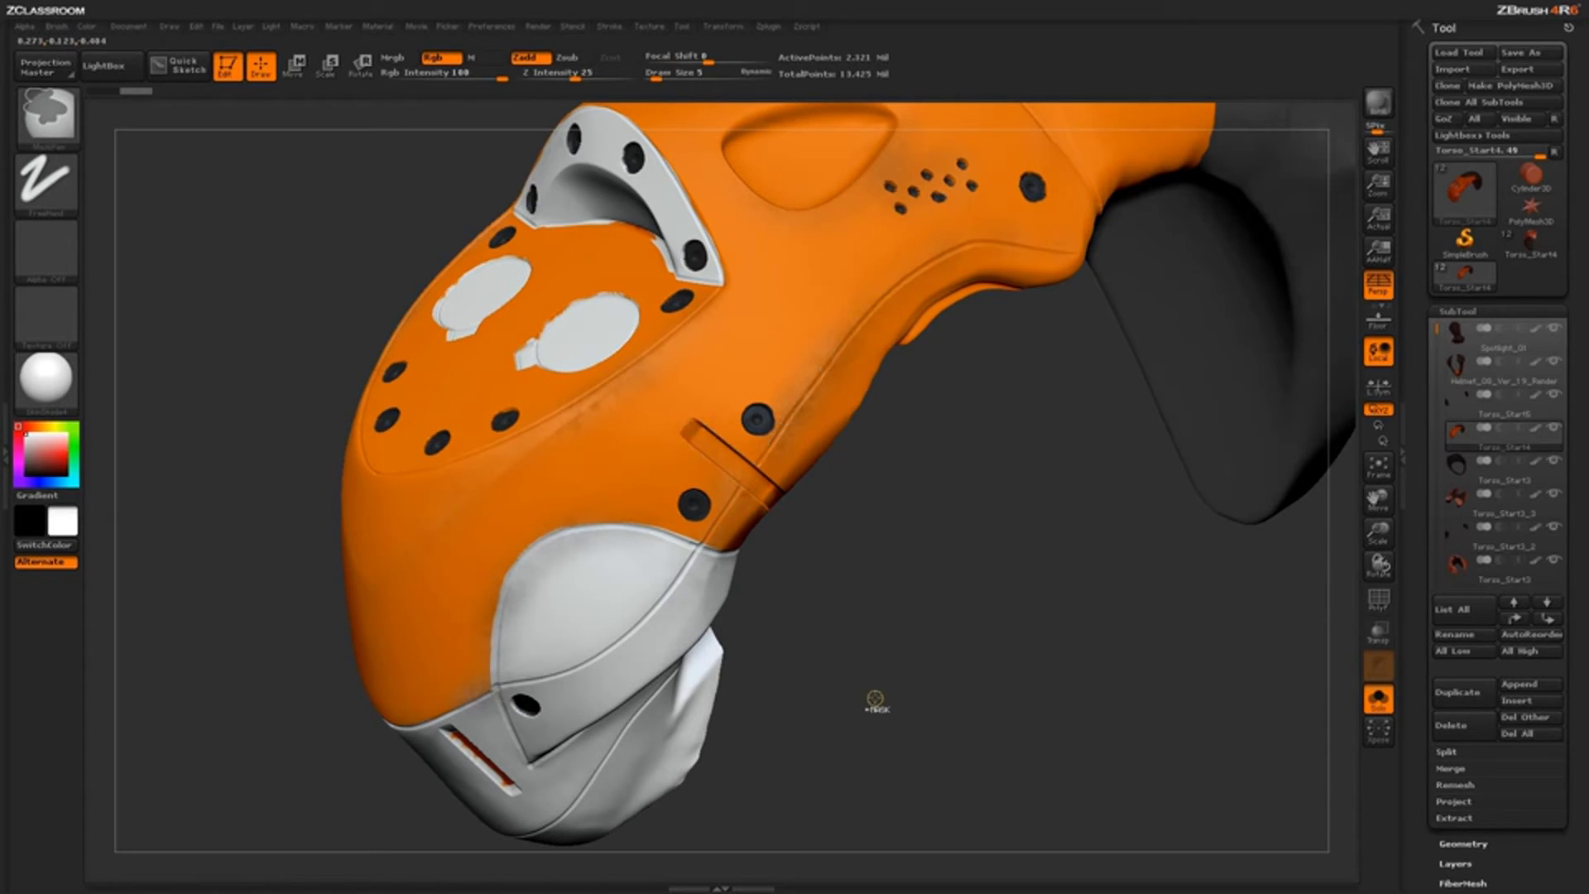
# Step: Give the brush Alpha 58, a draw size of 14 and an Rgb Intensity of 26
pyautogui.click(57, 262)
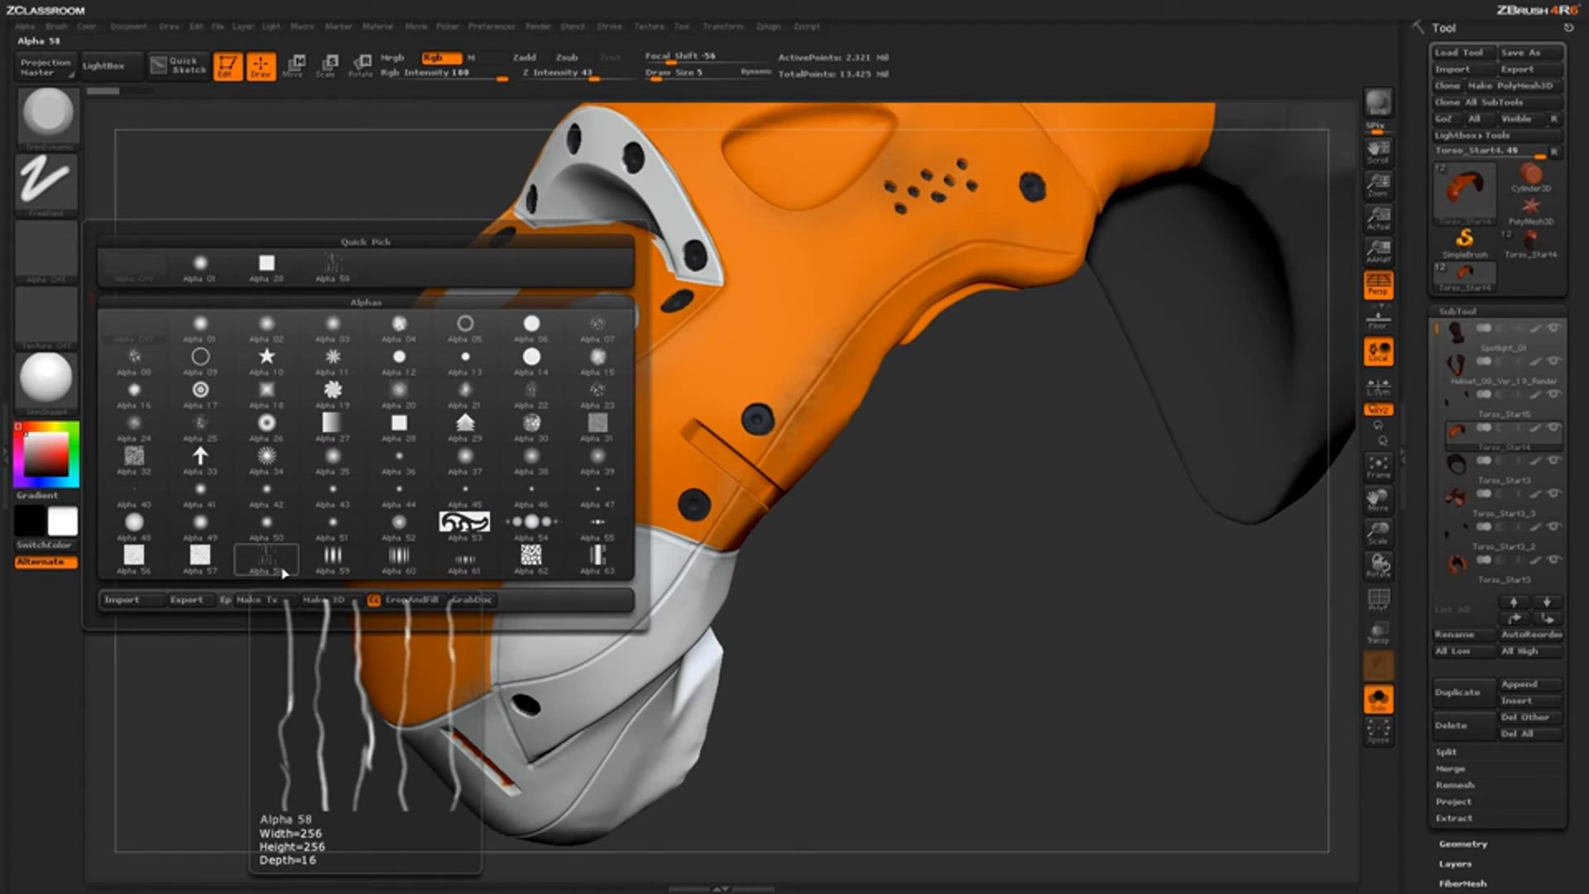
pyautogui.click(266, 559)
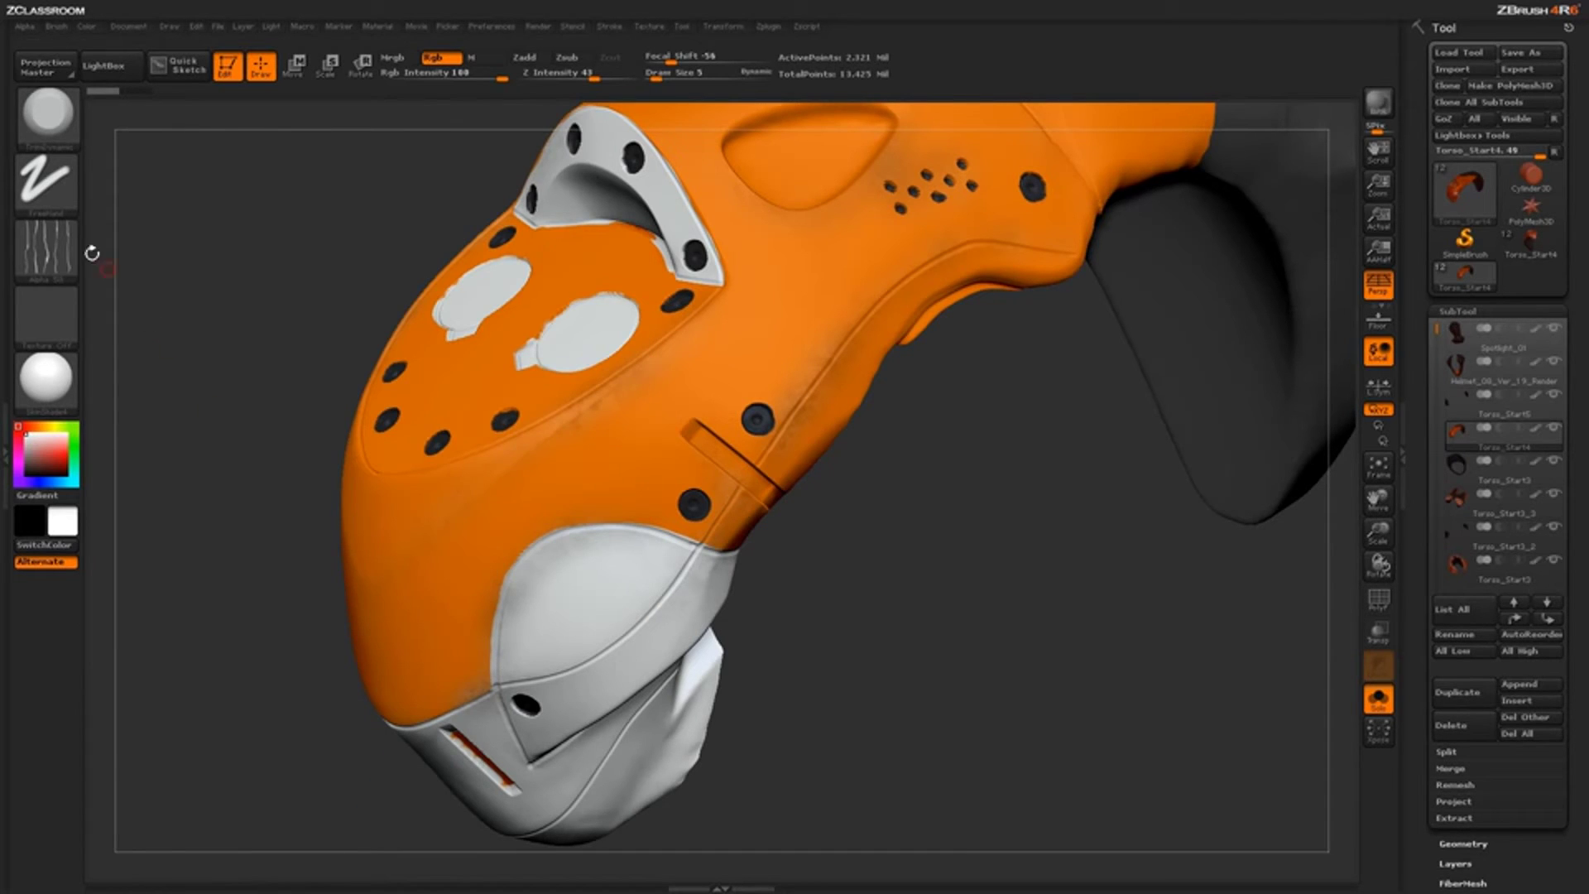
pyautogui.moveTo(959, 585)
pyautogui.mouseDown()
pyautogui.moveTo(943, 597)
pyautogui.moveTo(799, 426)
pyautogui.moveTo(810, 406)
pyautogui.mouseUp()
pyautogui.press('space')
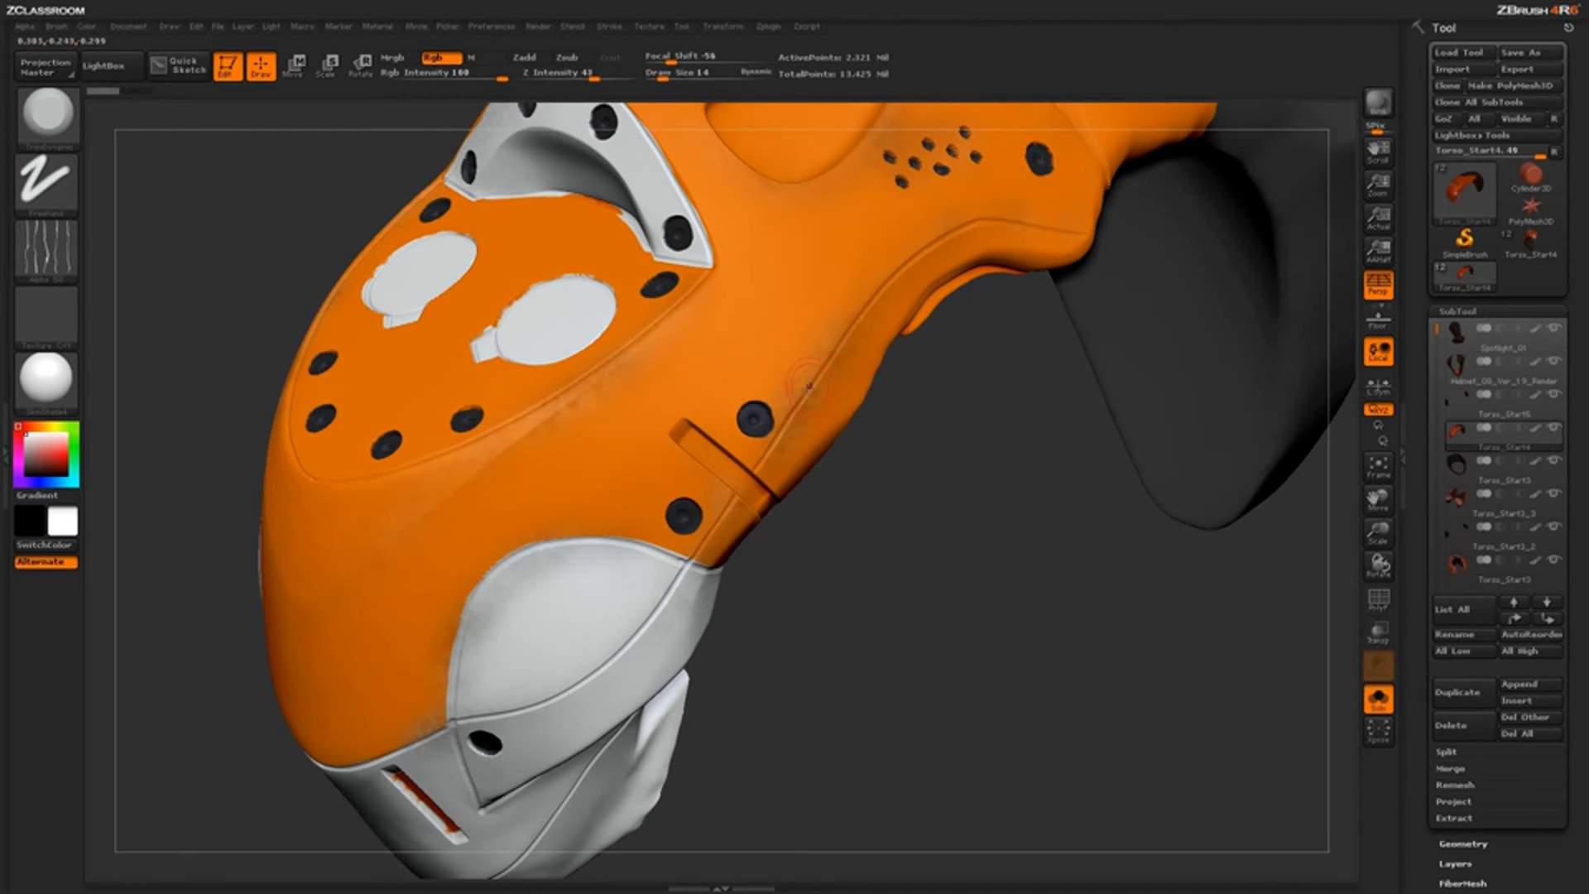
pyautogui.moveTo(497, 77); pyautogui.dragTo(444, 76)
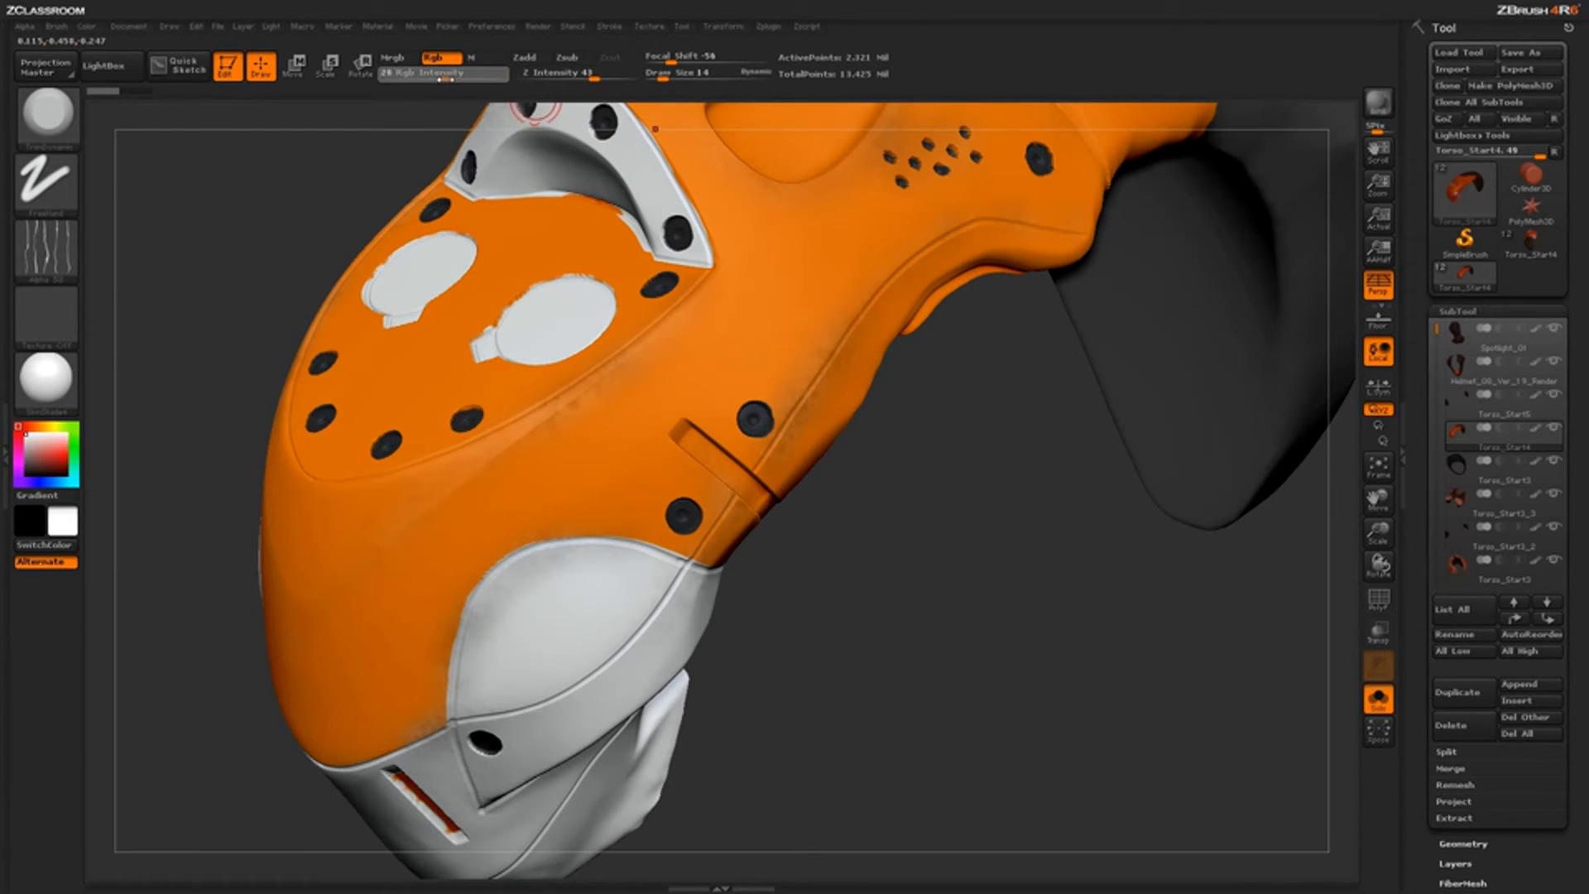
# Step: Paint faint white scratches along the orange side seam above the bolt and around the edges of the slot
pyautogui.moveTo(795, 406); pyautogui.dragTo(836, 321)
pyautogui.moveTo(760, 450); pyautogui.dragTo(781, 421)
pyautogui.moveTo(740, 477); pyautogui.dragTo(727, 503)
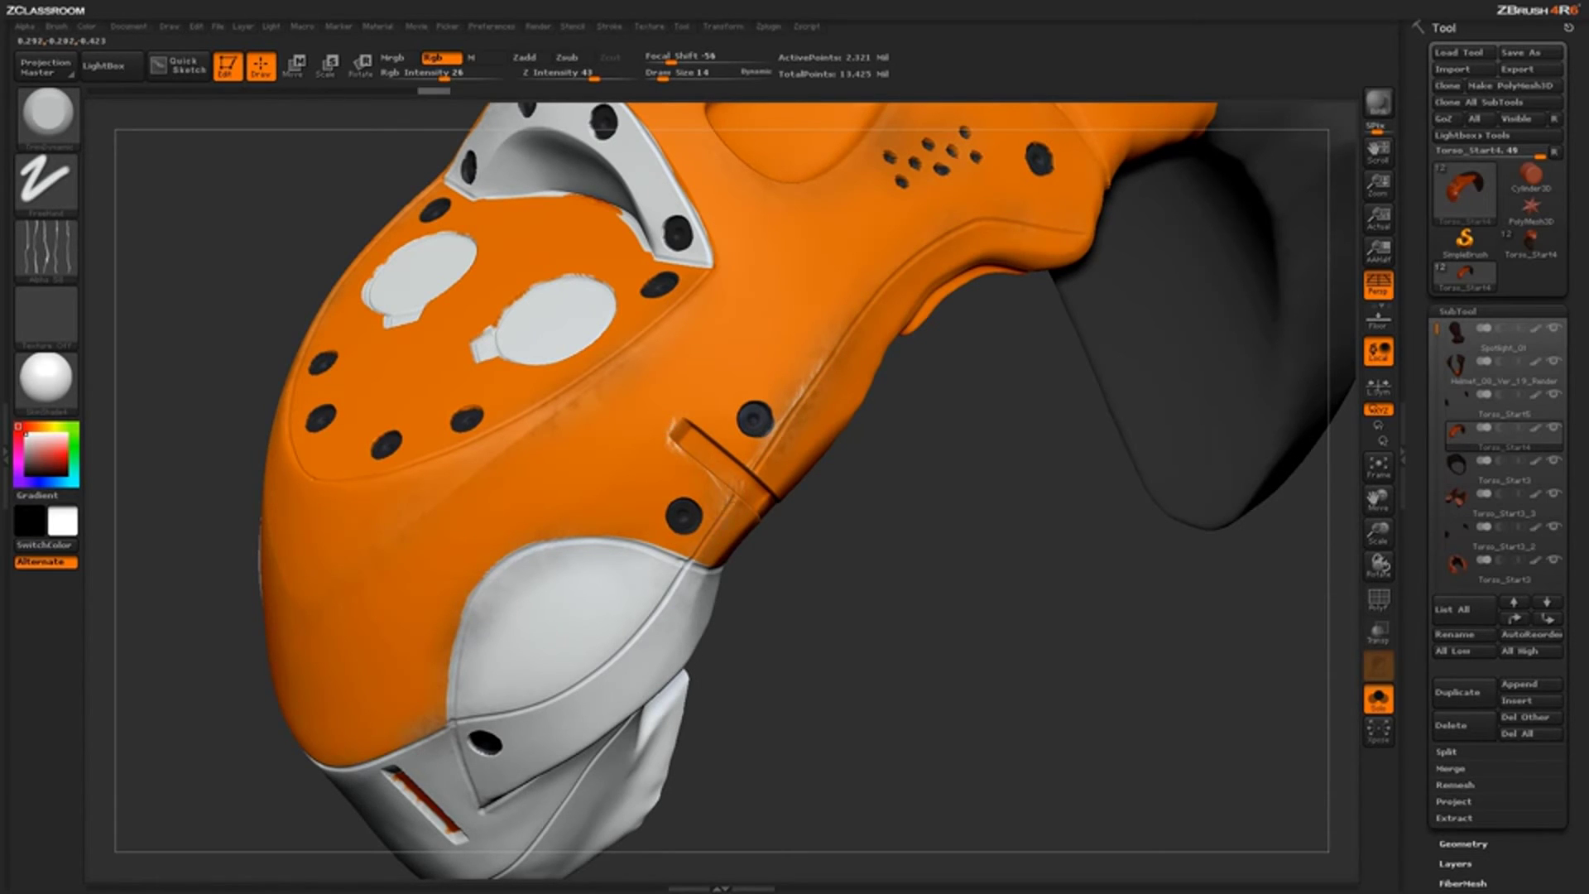
# Step: Brush faint white wear along the orange front's crease below the bolts and down toward the white cheek panel
pyautogui.moveTo(736, 612)
pyautogui.keyDown('alt'); pyautogui.mouseDown()
pyautogui.moveTo(883, 706)
pyautogui.moveTo(827, 720)
pyautogui.moveTo(815, 765)
pyautogui.mouseUp(); pyautogui.keyUp('alt')
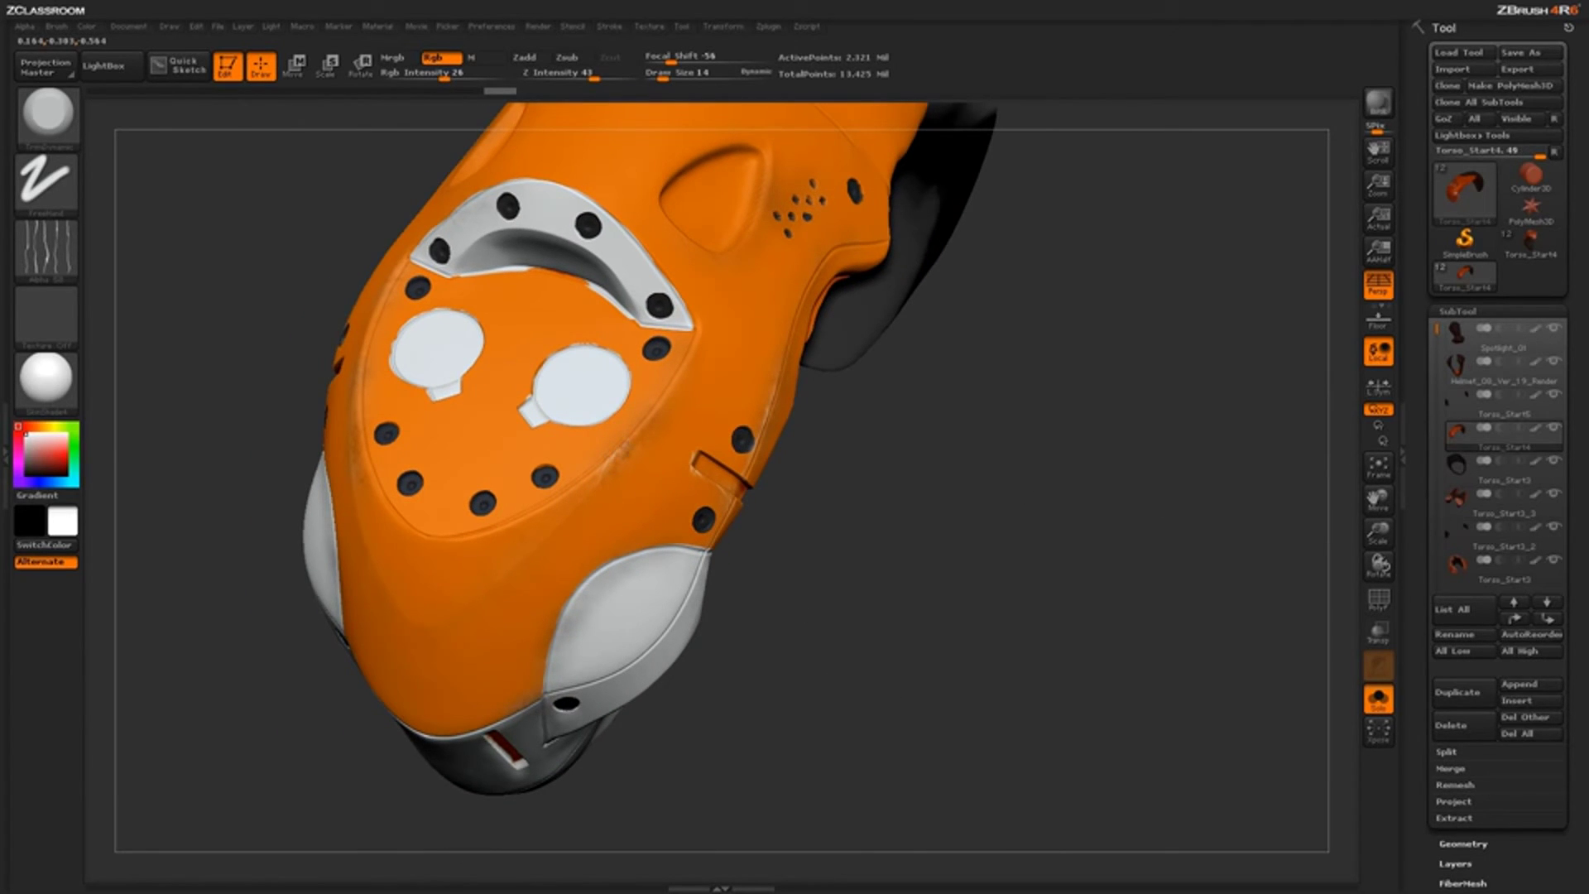
pyautogui.moveTo(503, 586); pyautogui.dragTo(531, 548)
pyautogui.moveTo(808, 638); pyautogui.dragTo(735, 442)
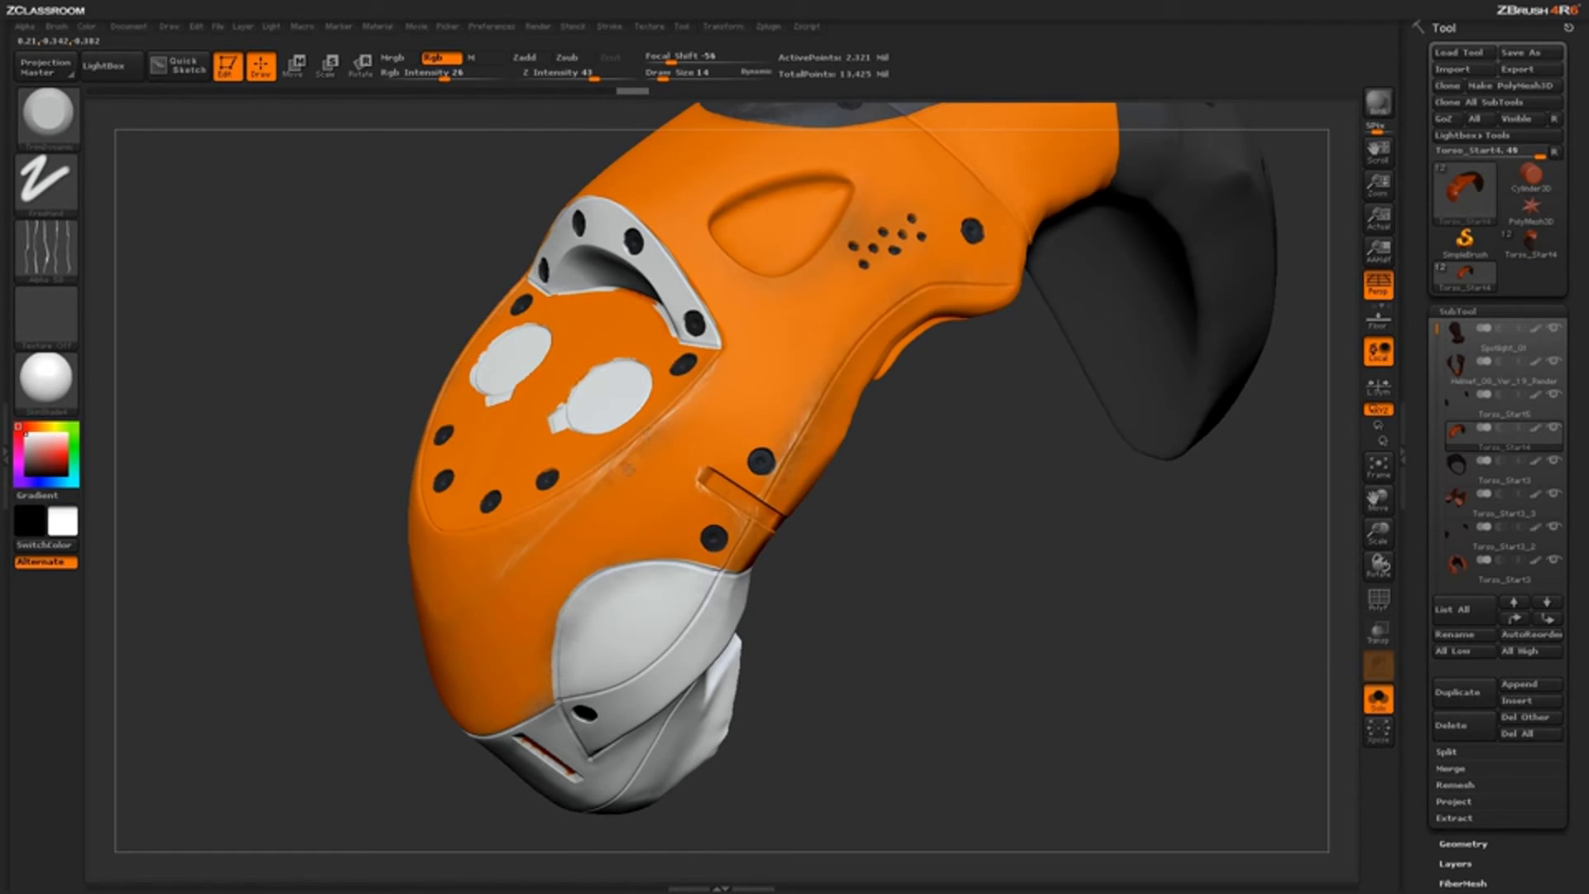
pyautogui.moveTo(634, 639)
pyautogui.mouseDown()
pyautogui.moveTo(590, 592)
pyautogui.moveTo(646, 574)
pyautogui.mouseUp()
# Step: Add faint white wear along the orange front's lower edge, the side crease and the rim of the white cheek panel
pyautogui.keyDown('alt'); pyautogui.moveTo(895, 618); pyautogui.dragTo(828, 612); pyautogui.keyUp('alt')
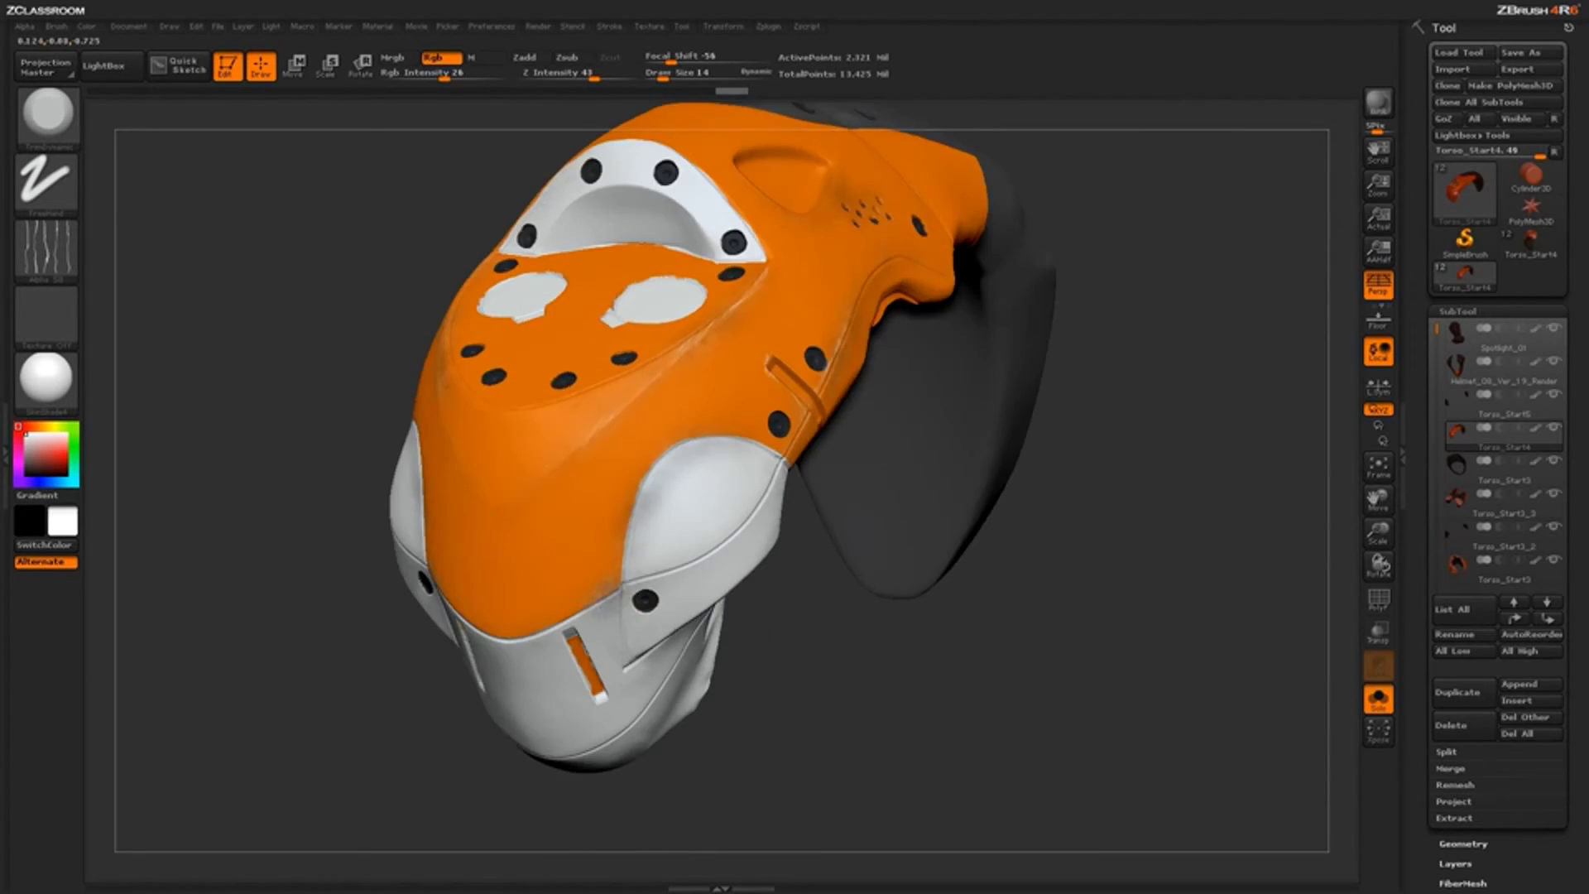
pyautogui.moveTo(528, 643); pyautogui.dragTo(540, 638)
pyautogui.moveTo(765, 739); pyautogui.dragTo(687, 735)
pyautogui.moveTo(728, 323); pyautogui.dragTo(699, 348)
pyautogui.moveTo(643, 480)
pyautogui.mouseDown()
pyautogui.moveTo(691, 435)
pyautogui.moveTo(790, 456)
pyautogui.mouseUp()
pyautogui.keyDown('alt'); pyautogui.moveTo(916, 570); pyautogui.dragTo(826, 681); pyautogui.keyUp('alt')
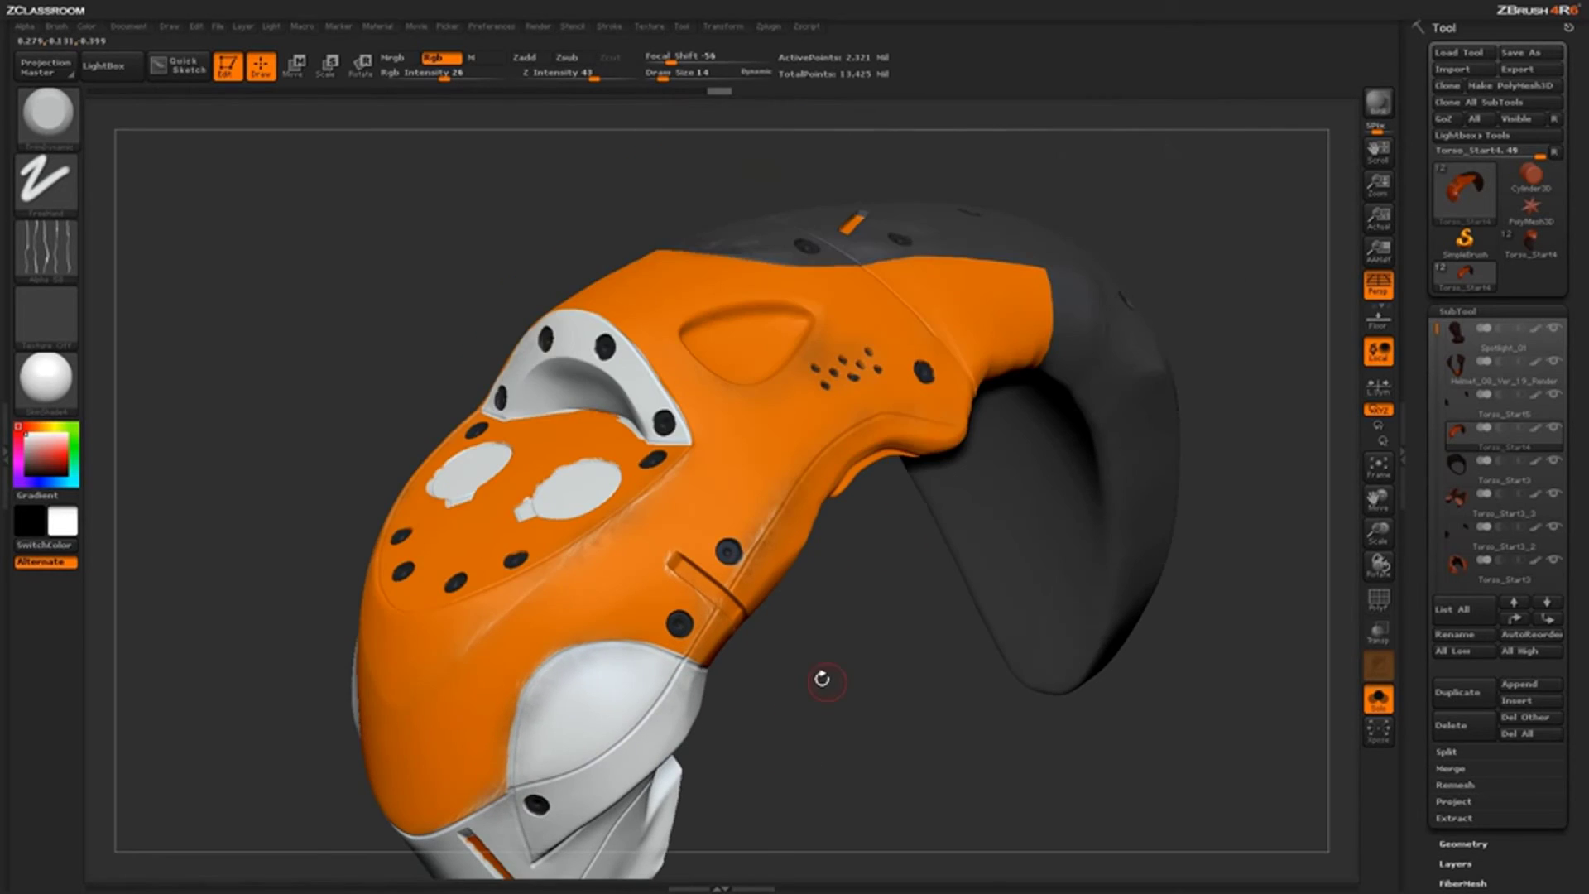
# Step: Brush more faint white wear onto the orange side near the bolt and slot, and redo the undone strokes
pyautogui.moveTo(713, 497); pyautogui.dragTo(728, 542)
pyautogui.moveTo(728, 542); pyautogui.dragTo(719, 527)
pyautogui.hotkey('ctrl', 'shift', 'z')
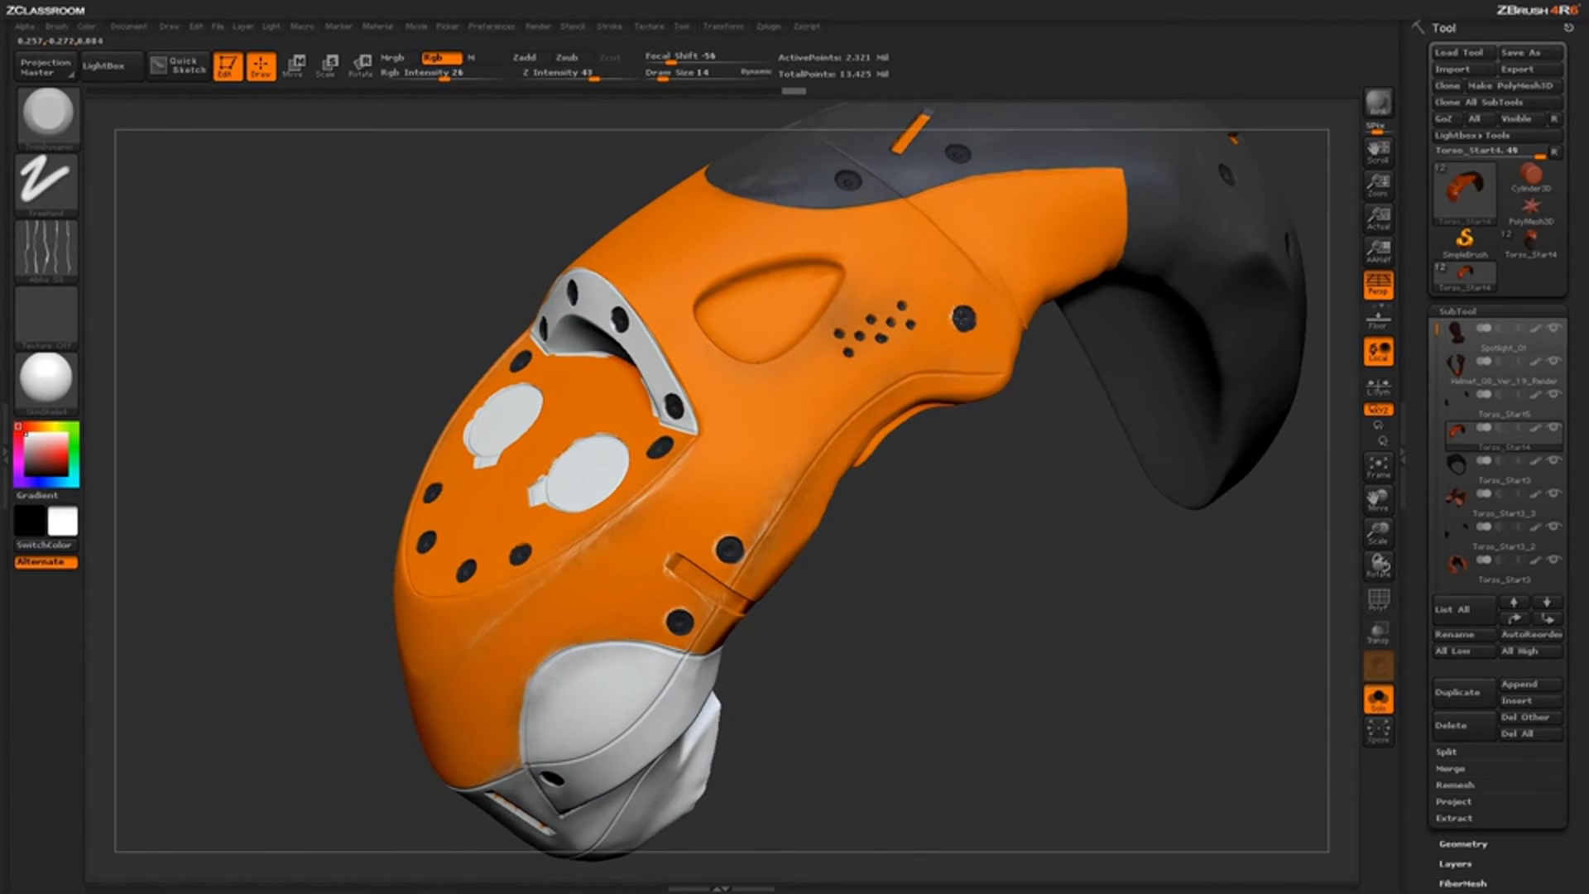
pyautogui.hotkey('ctrl', 'shift', 'z')
pyautogui.hotkey('ctrl', 'shift', 'z')
pyautogui.hotkey('ctrl', 'shift', 'z')
pyautogui.hotkey('ctrl', 'shift', 'z')
pyautogui.hotkey('ctrl', 'shift', 'z')
pyautogui.hotkey('ctrl', 'shift', 'z')
pyautogui.hotkey('ctrl', 'shift', 'z')
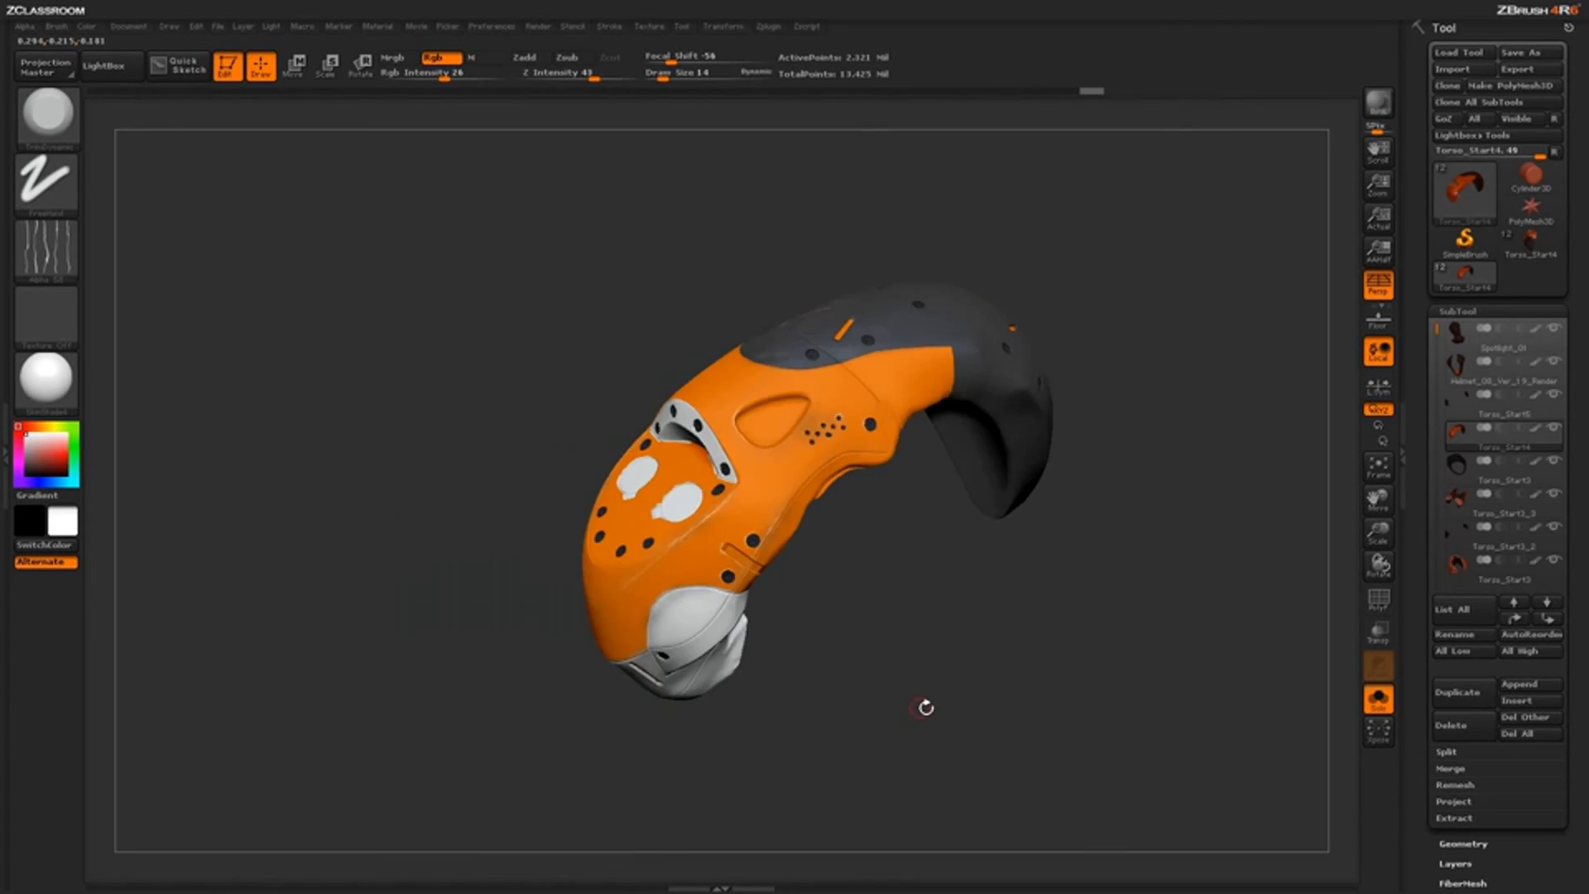
pyautogui.keyDown('alt'); pyautogui.moveTo(972, 710); pyautogui.dragTo(975, 786); pyautogui.keyUp('alt')
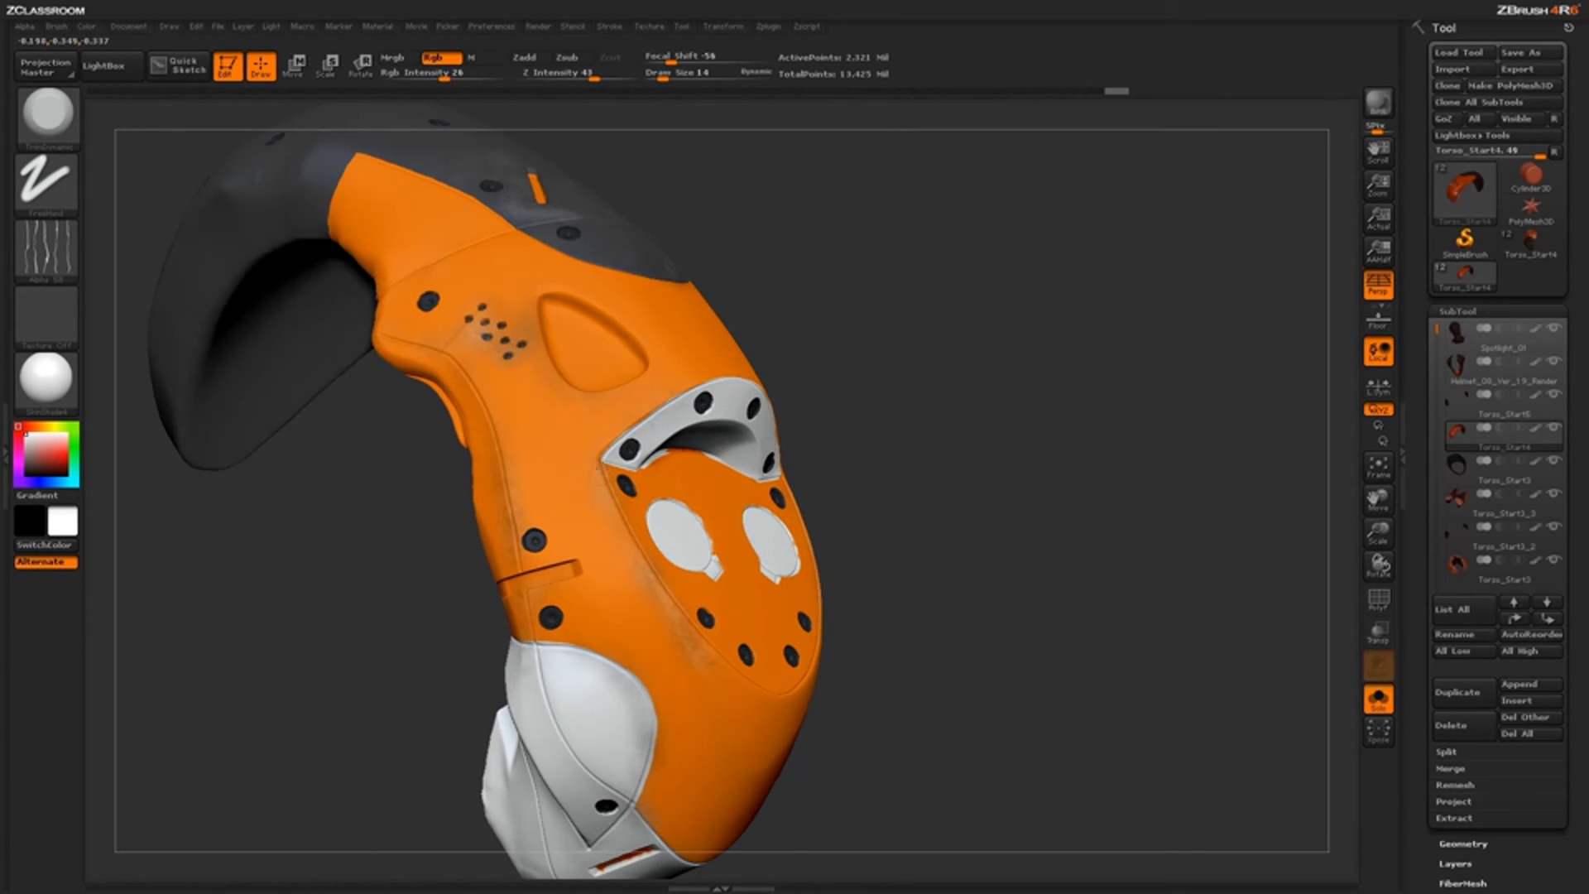
# Step: Brush faint white wear around the vent holes and side bolt on the orange shell, and undo the last stroke
pyautogui.hotkey('ctrl', 'shift', 'z')
pyautogui.hotkey('ctrl', 'shift', 'z')
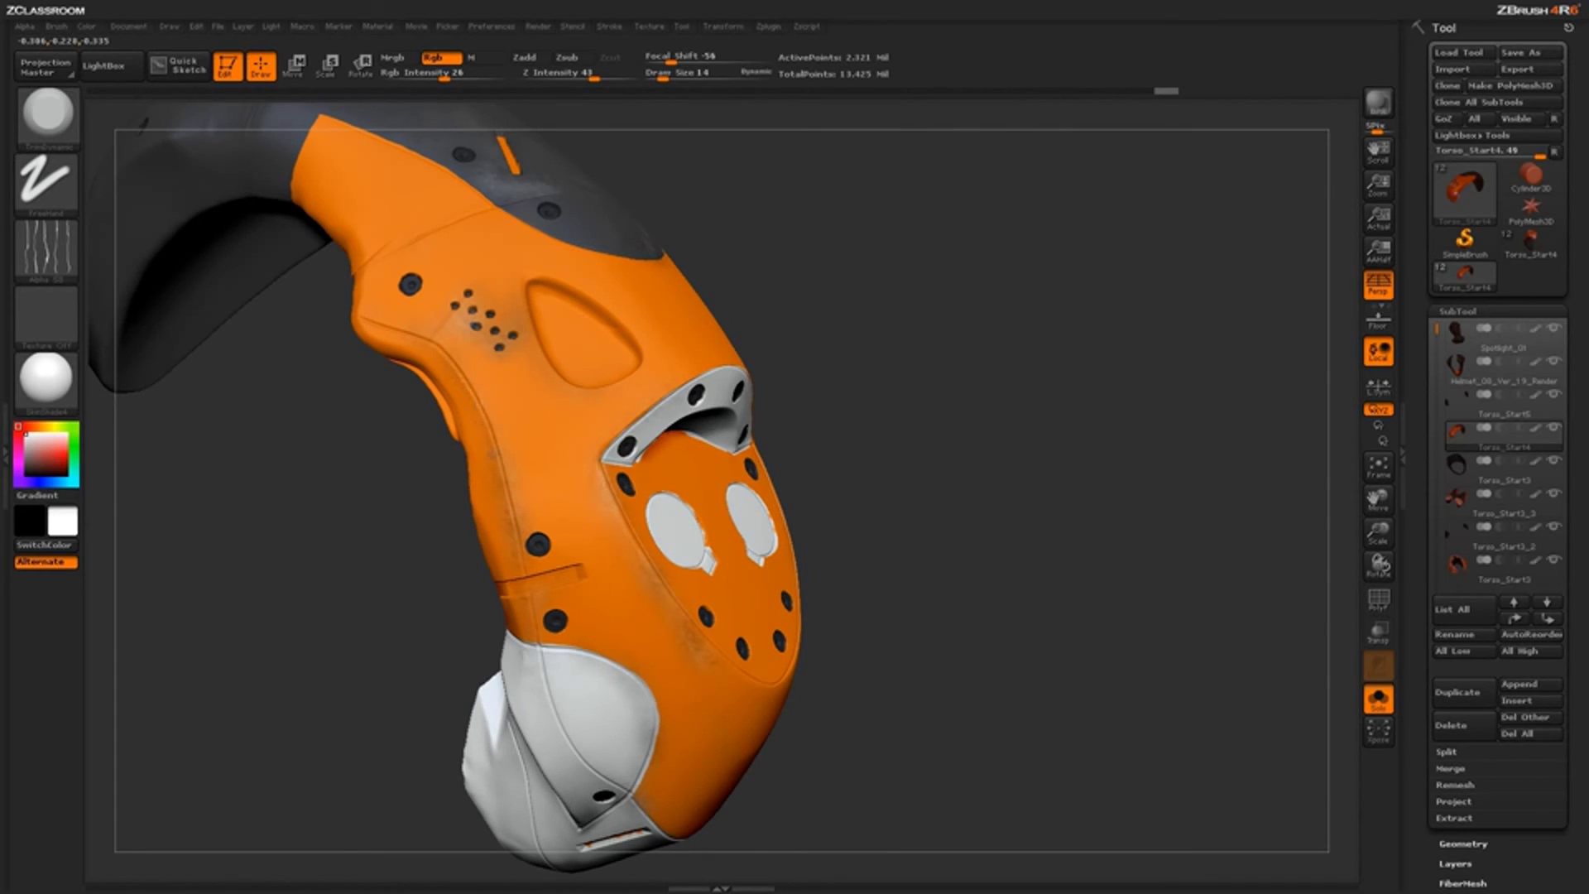
pyautogui.hotkey('ctrl', 'shift', 'z')
pyautogui.hotkey('ctrl', 'shift', 'z')
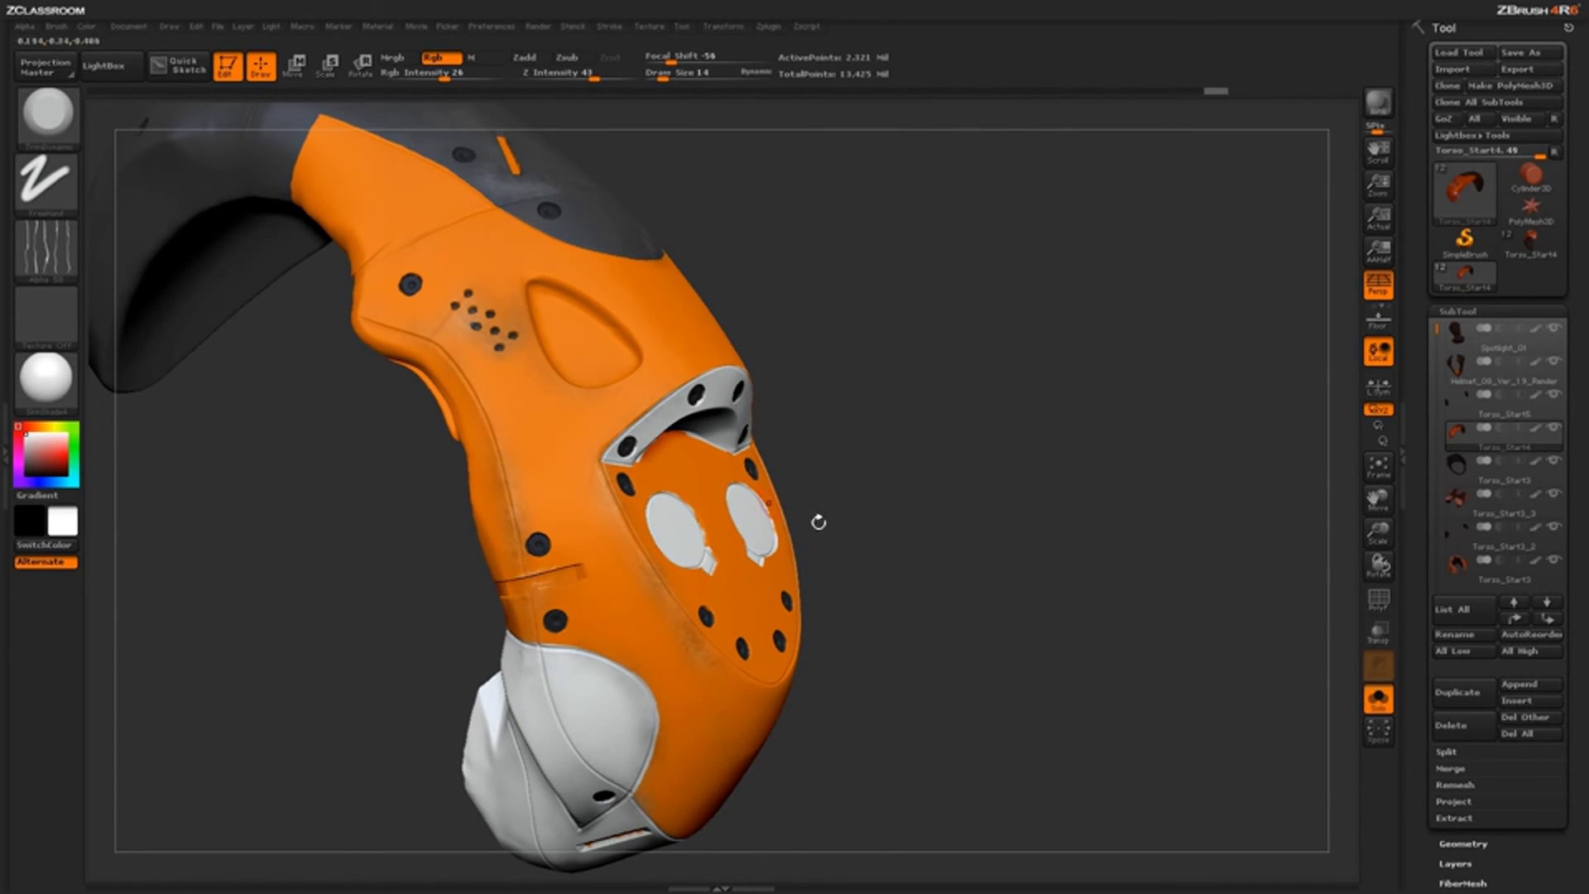
pyautogui.hotkey('ctrl', 'z')
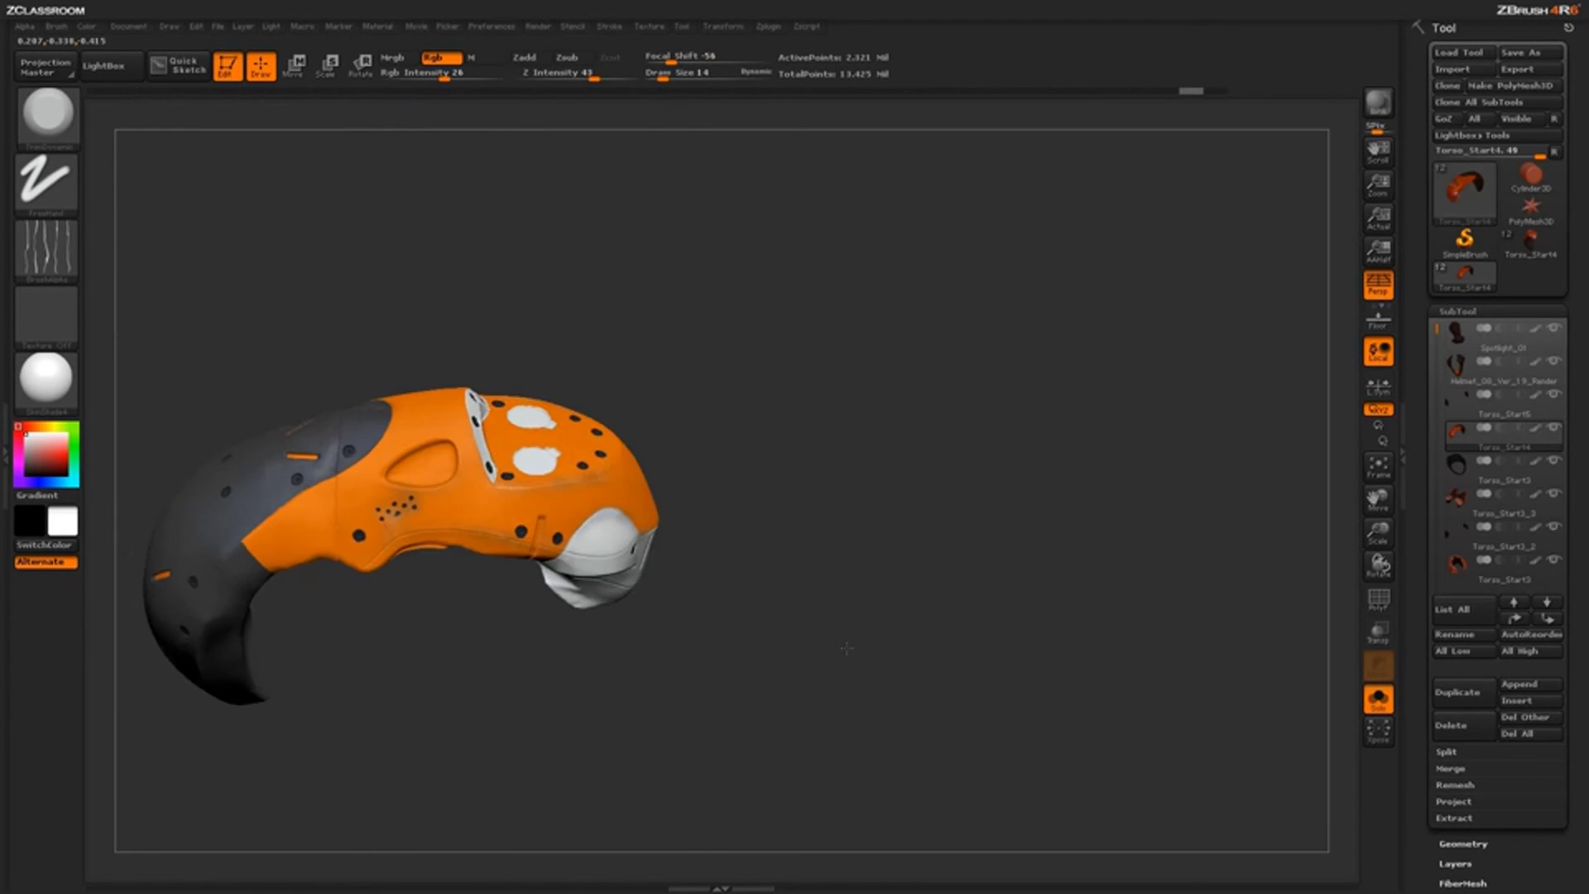
# Step: Add faint white wear along the orange side's crease below the white eye patches and beside the vent holes
pyautogui.hotkey('ctrl', 'shift', 'z')
pyautogui.moveTo(745, 482); pyautogui.dragTo(741, 494)
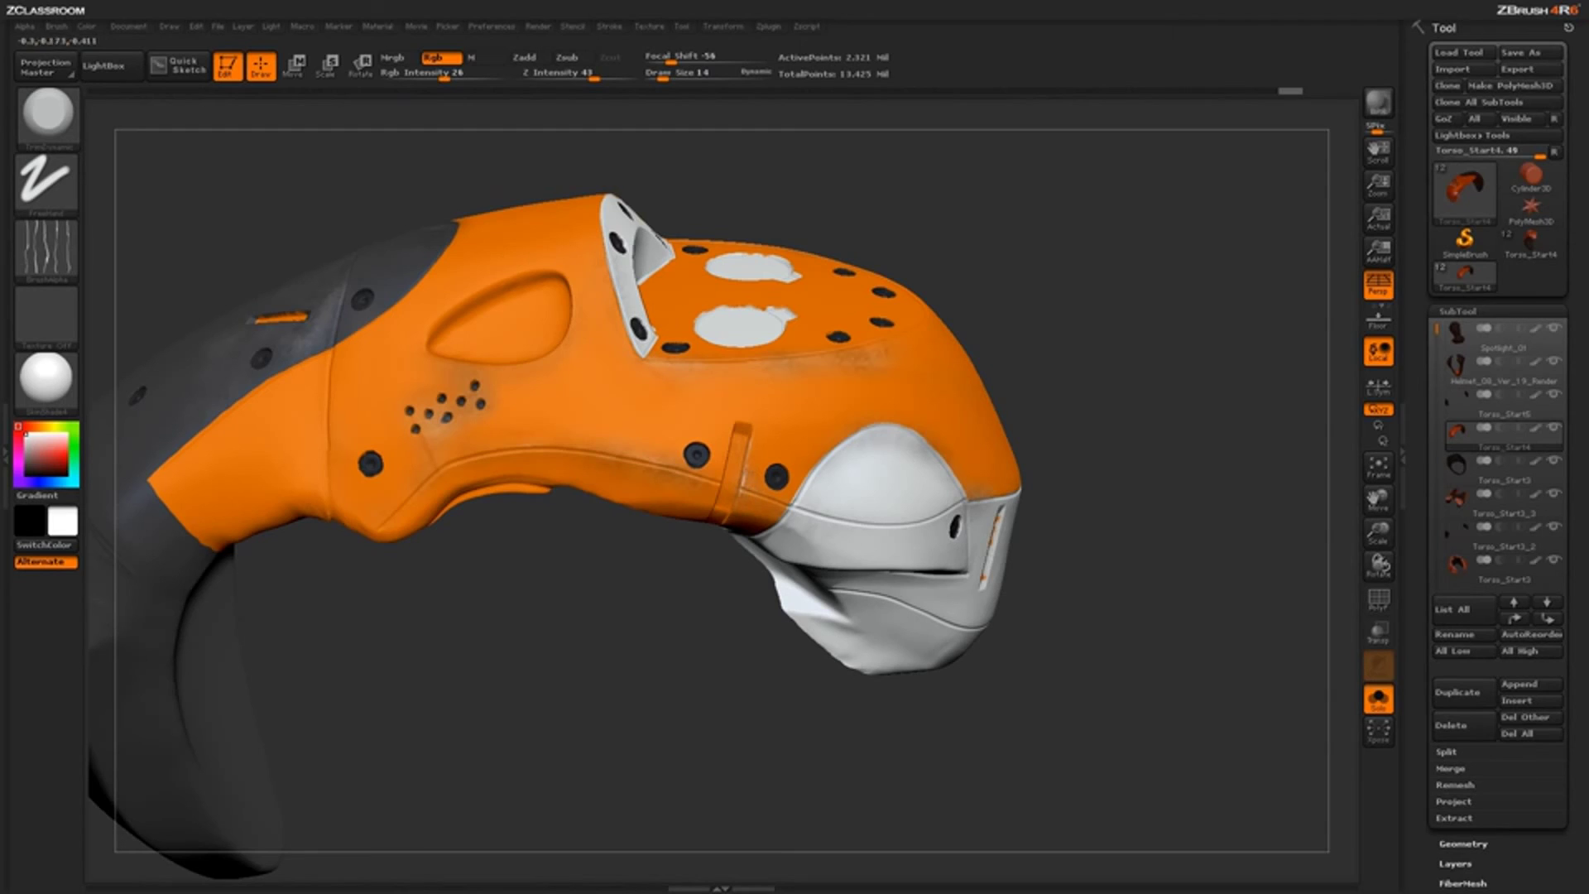
pyautogui.moveTo(622, 587); pyautogui.dragTo(579, 523)
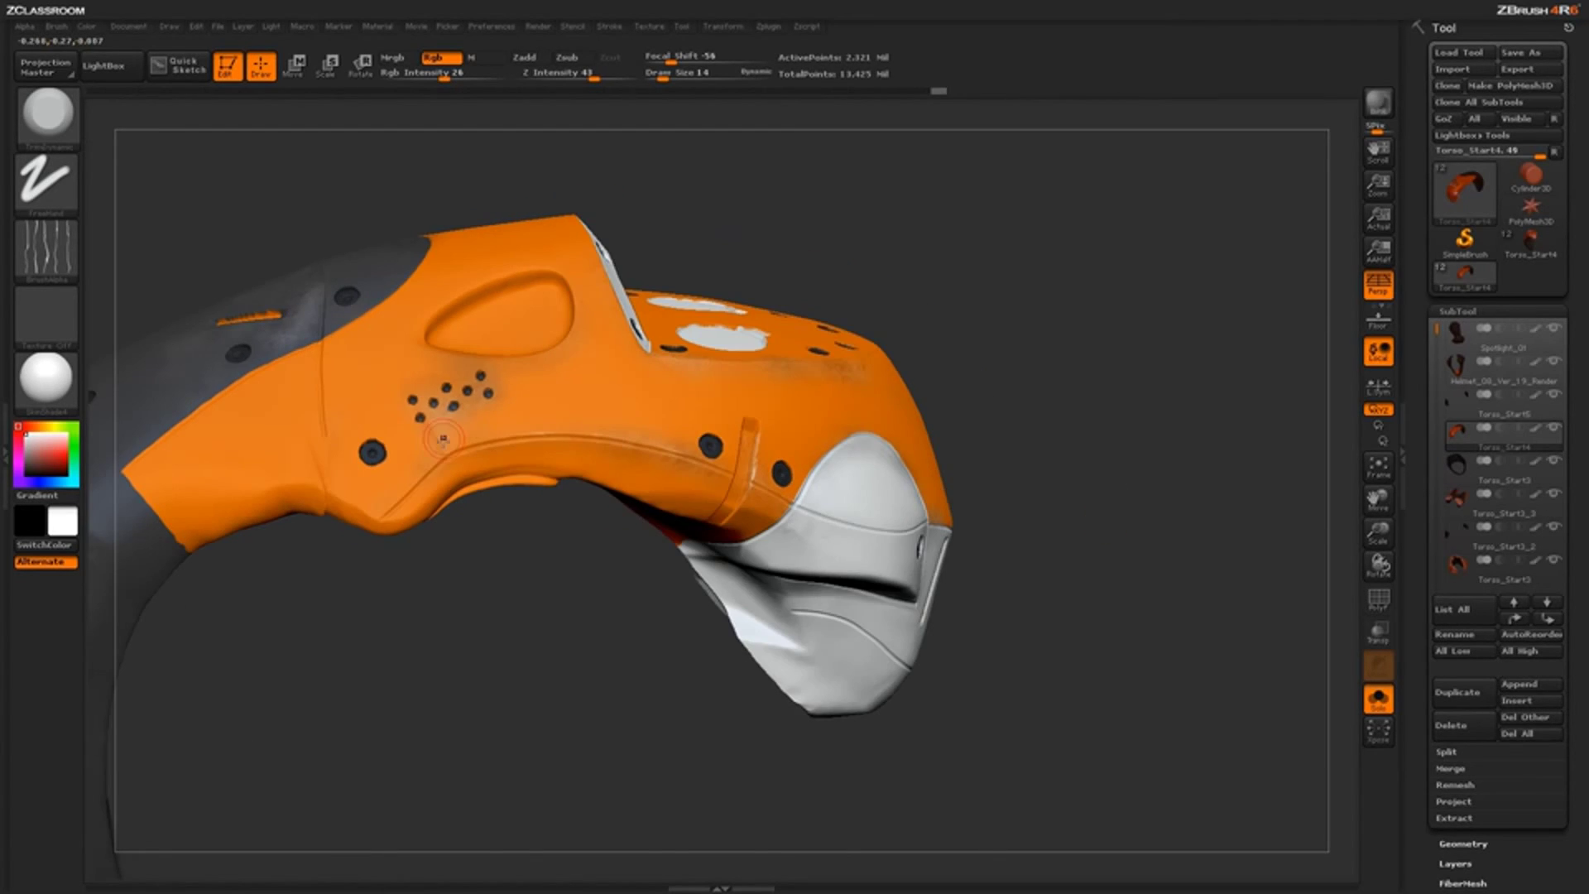
pyautogui.hotkey('ctrl', 'shift', 'z')
pyautogui.hotkey('ctrl', 'shift', 'z')
pyautogui.hotkey('ctrl', 'shift', 'z')
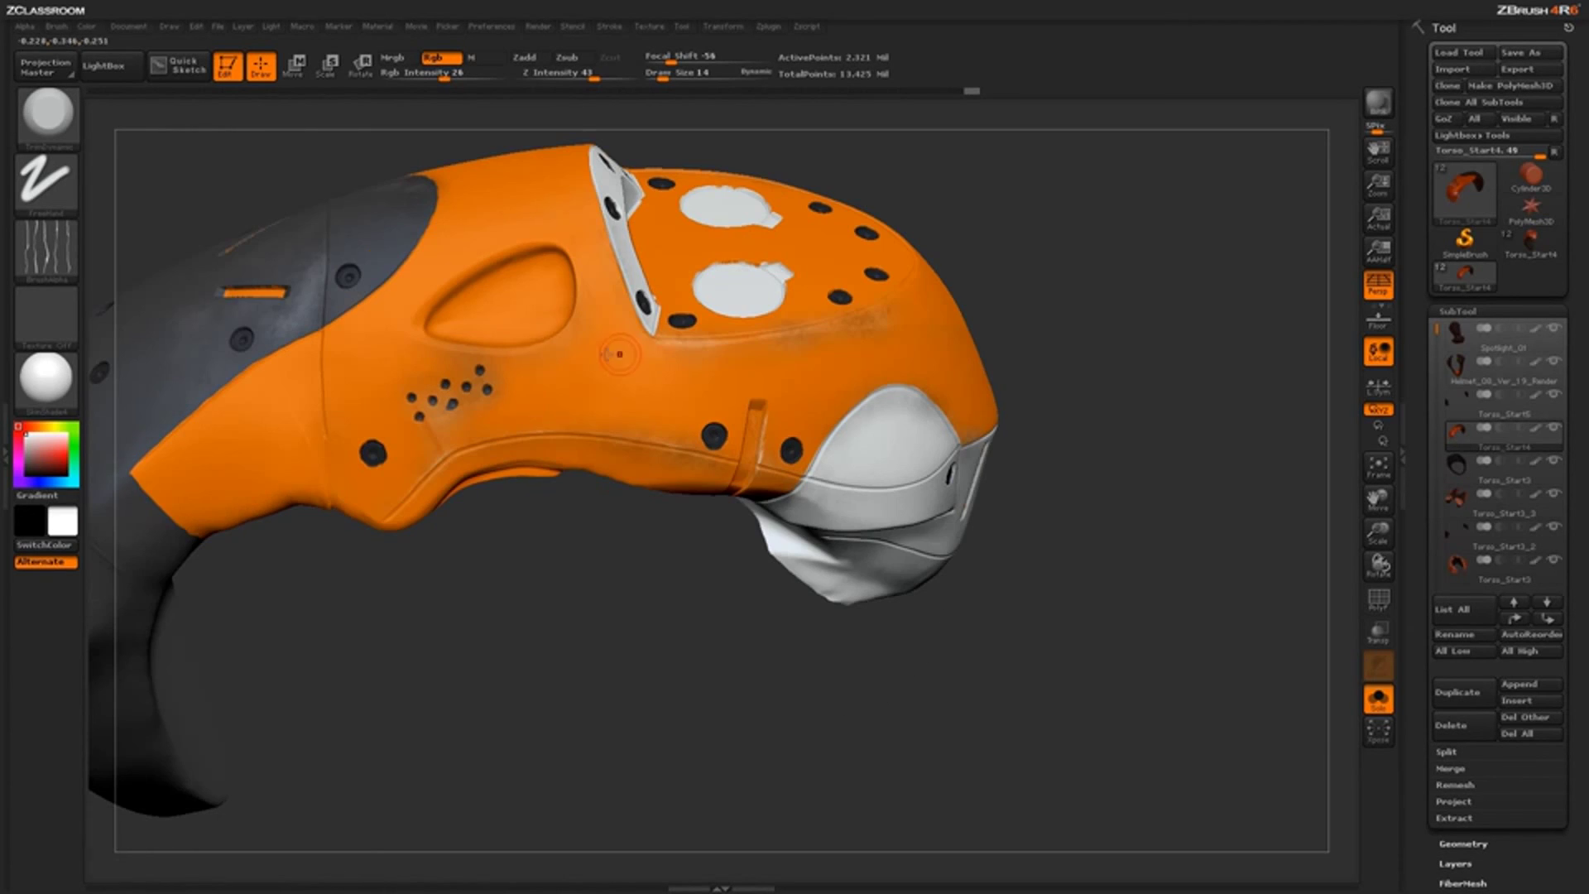
# Step: Paint faint white wear along the seam running into the dark top panel and around the rim of the orange side recess
pyautogui.hotkey('ctrl', 'shift', 'z')
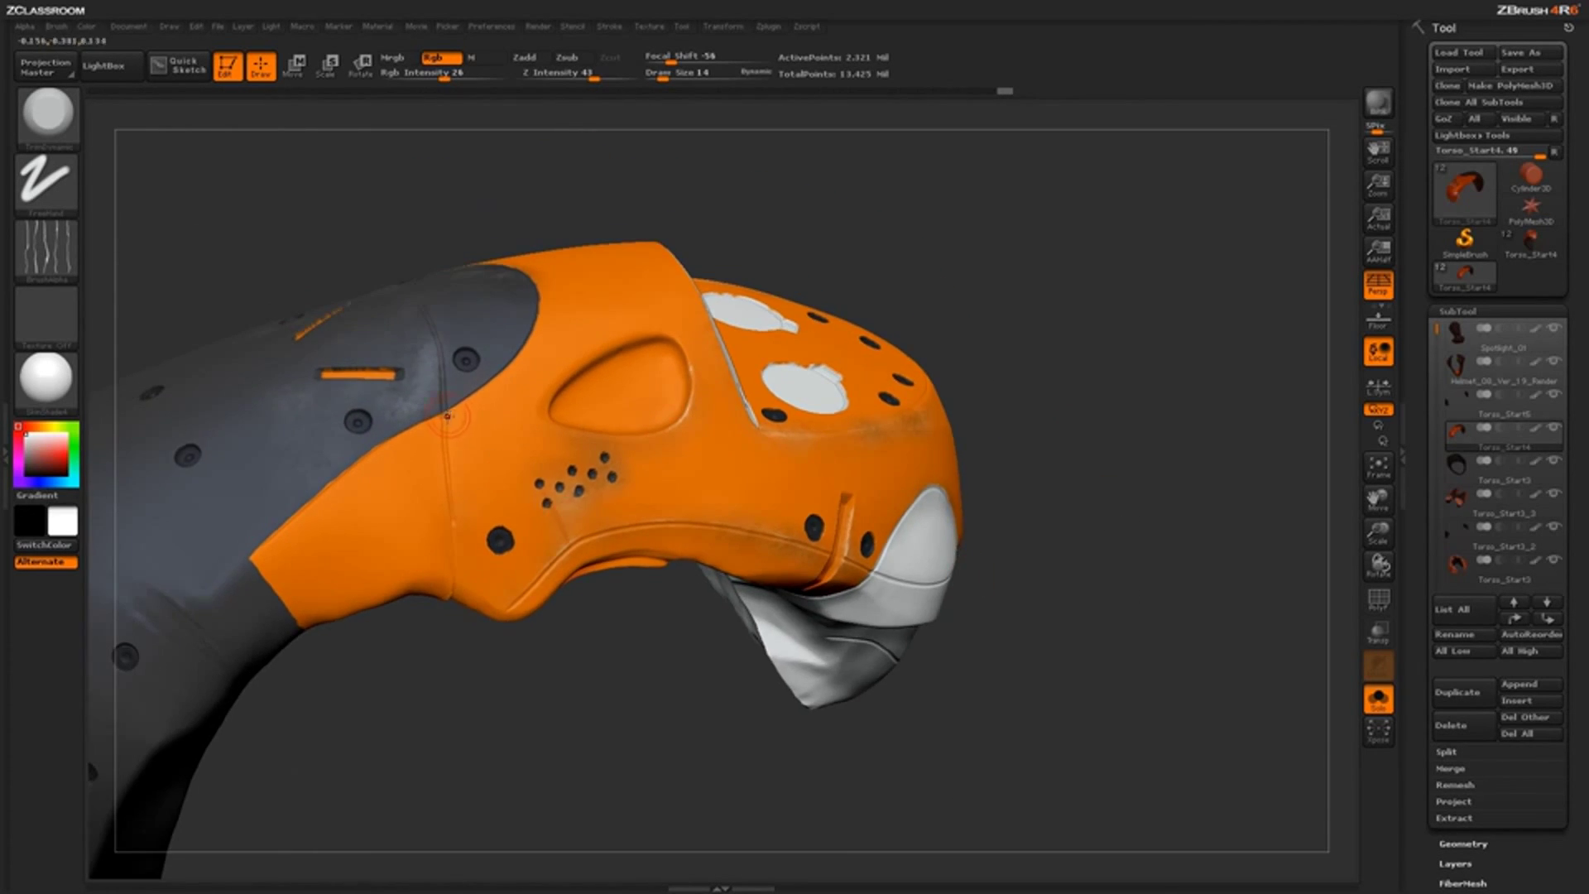
pyautogui.hotkey('ctrl', 'shift', 'z')
pyautogui.hotkey('ctrl', 'shift', 'z')
pyautogui.hotkey('ctrl', 'shift', 'z')
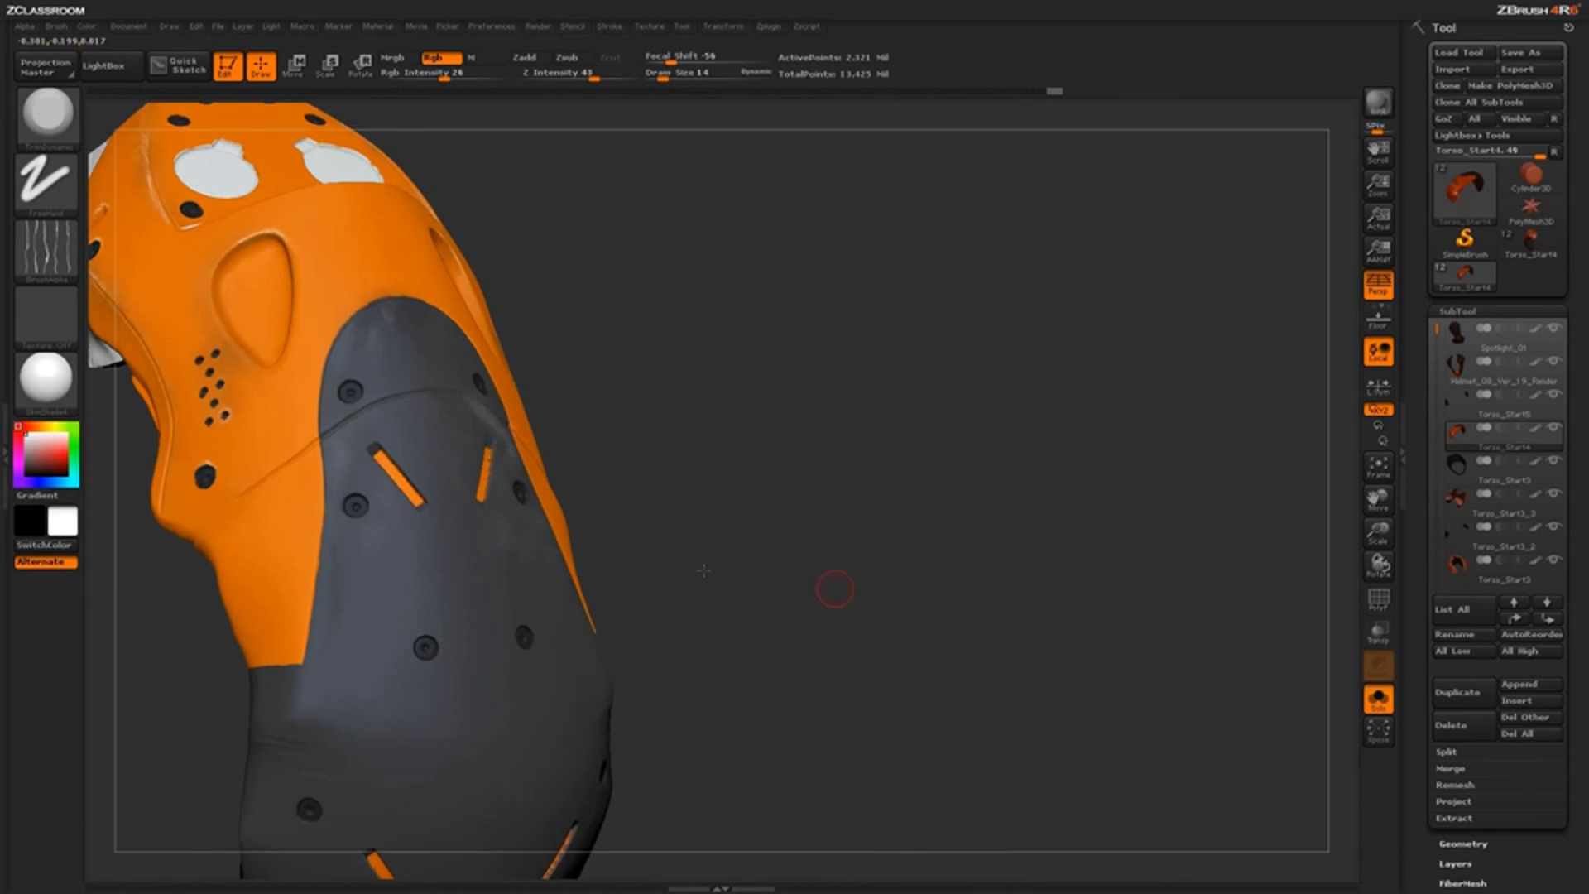
# Step: Brush subtle white wear over the front end of the dark top panel, along its seam and at the orange slot's end
pyautogui.hotkey('ctrl', 'shift', 'z')
pyautogui.hotkey('ctrl', 'shift', 'z')
pyautogui.hotkey('ctrl', 'shift', 'z')
pyautogui.hotkey('ctrl', 'shift', 'z')
pyautogui.hotkey('ctrl', 'shift', 'z')
pyautogui.hotkey('ctrl', 'shift', 'z')
pyautogui.hotkey('ctrl', 'shift', 'z')
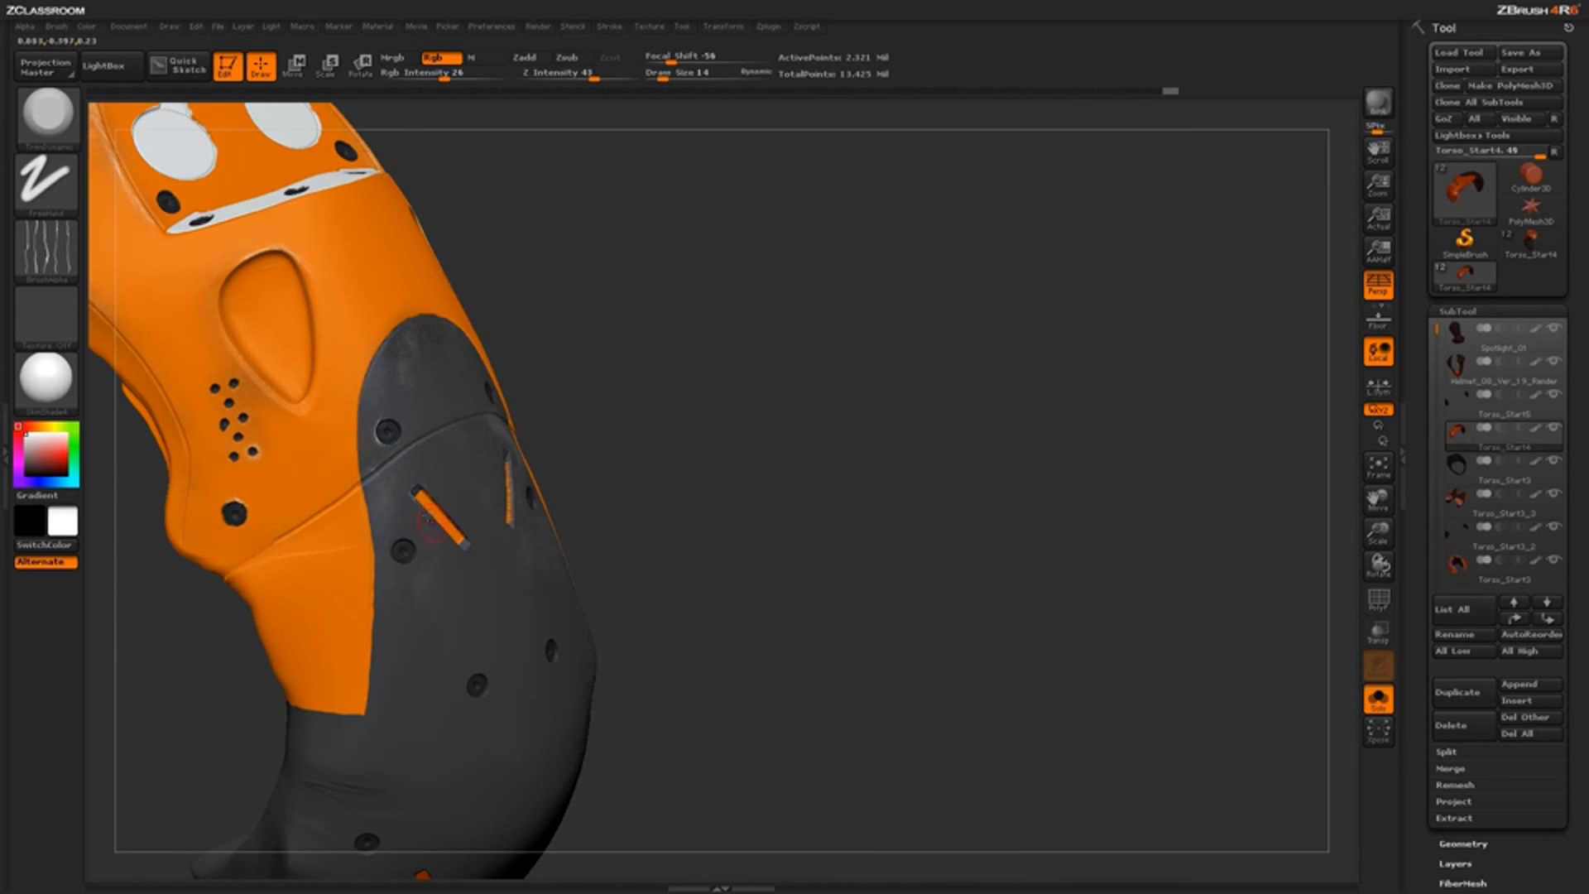
# Step: Continue painting faint white wear on the dark top panel around the orange slot and the neighbouring bolt
pyautogui.hotkey('ctrl', 'shift', 'z')
pyautogui.hotkey('ctrl', 'shift', 'z')
pyautogui.hotkey('ctrl', 'shift', 'z')
pyautogui.hotkey('ctrl', 'shift', 'z')
pyautogui.hotkey('ctrl', 'shift', 'z')
pyautogui.hotkey('ctrl', 'shift', 'z')
pyautogui.hotkey('ctrl', 'shift', 'z')
pyautogui.hotkey('ctrl', 'z')
pyautogui.hotkey('ctrl', 'z')
pyautogui.hotkey('ctrl', 'z')
pyautogui.hotkey('ctrl', 'z')
pyautogui.hotkey('ctrl', 'z')
pyautogui.hotkey('ctrl', 'z')
pyautogui.hotkey('ctrl', 'z')
pyautogui.hotkey('ctrl', 'z')
pyautogui.hotkey('ctrl', 'z')
pyautogui.hotkey('ctrl', 'z')
pyautogui.hotkey('ctrl', 'z')
pyautogui.hotkey('ctrl', 'z')
pyautogui.hotkey('ctrl', 'z')
pyautogui.hotkey('ctrl', 'z')
pyautogui.hotkey('ctrl', 'z')
pyautogui.hotkey('ctrl', 'z')
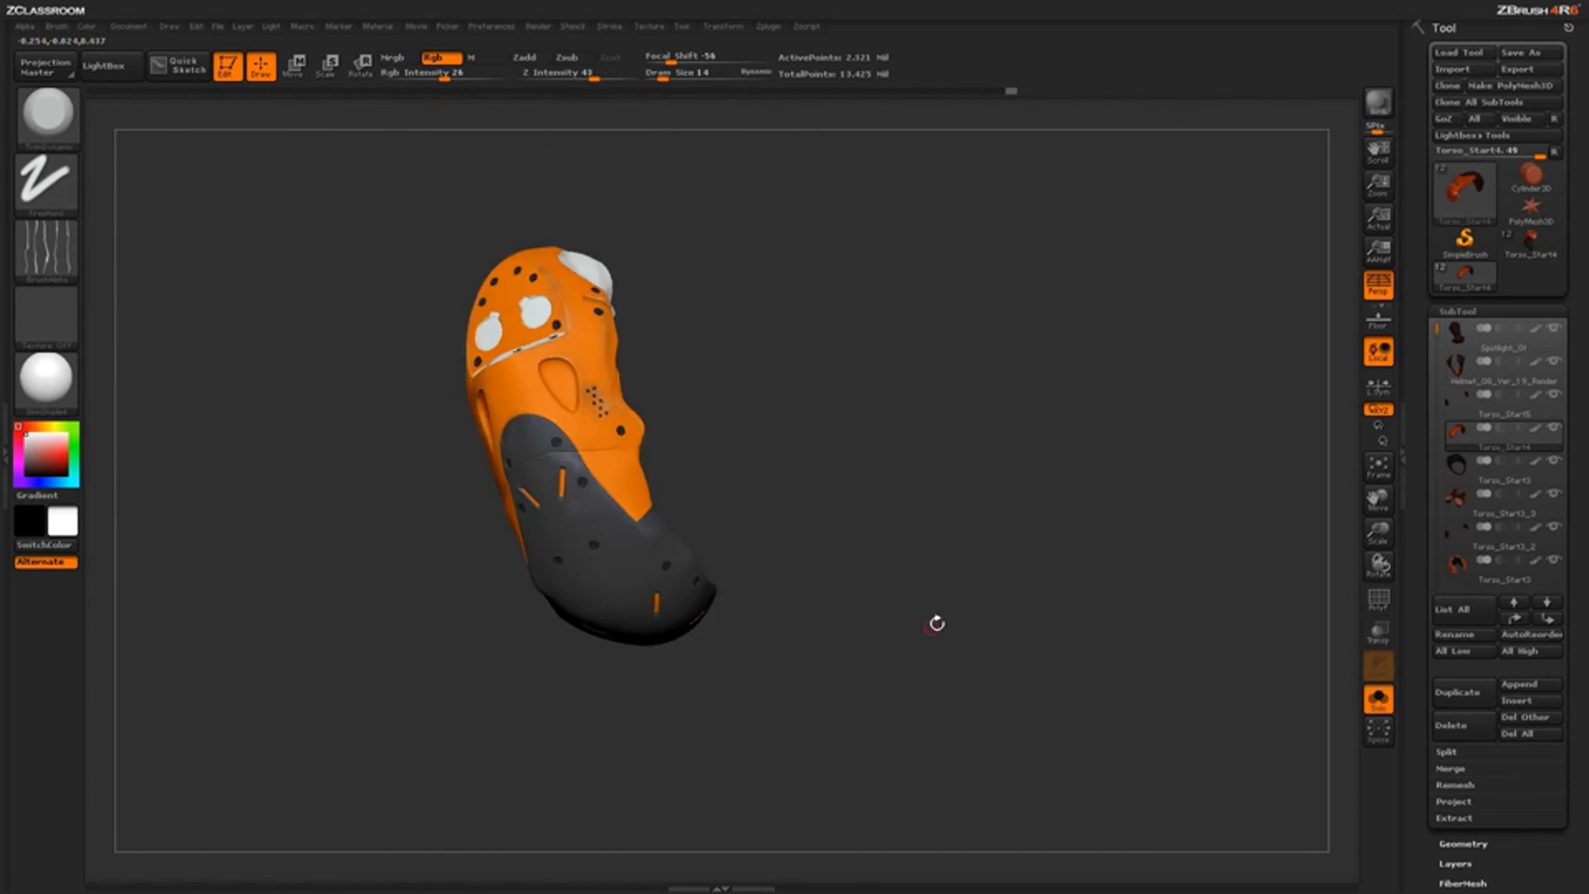
# Step: Inspect the worn shell from its opposite side and turn off Solo mode to show the complete helmet
pyautogui.moveTo(941, 498); pyautogui.dragTo(935, 538)
pyautogui.hotkey('ctrl', 'shift', 'z')
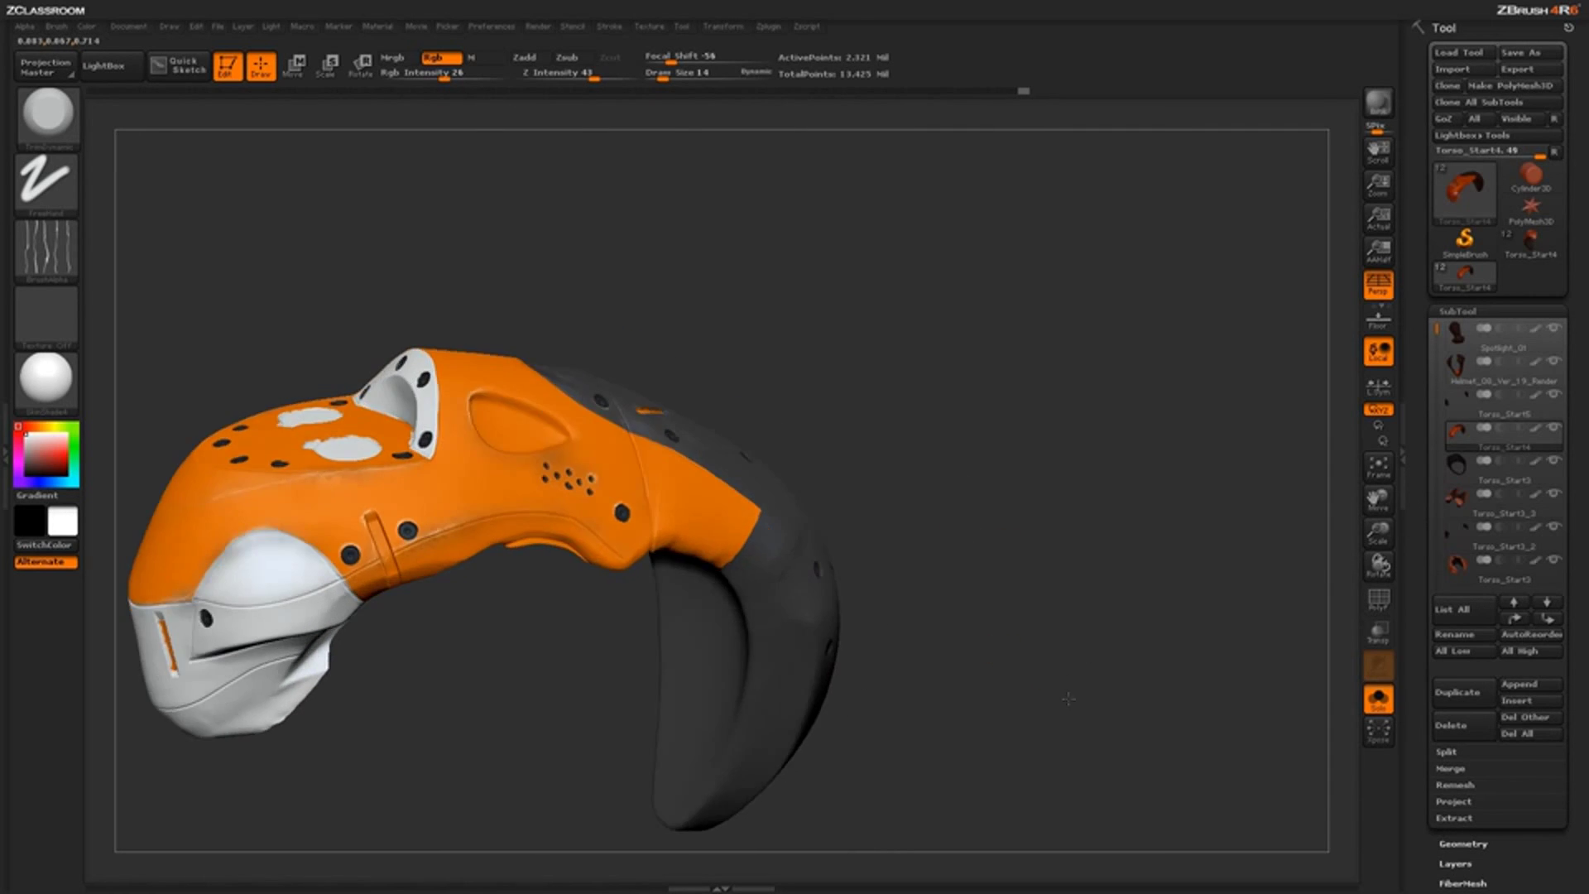
pyautogui.moveTo(1090, 585); pyautogui.dragTo(987, 614)
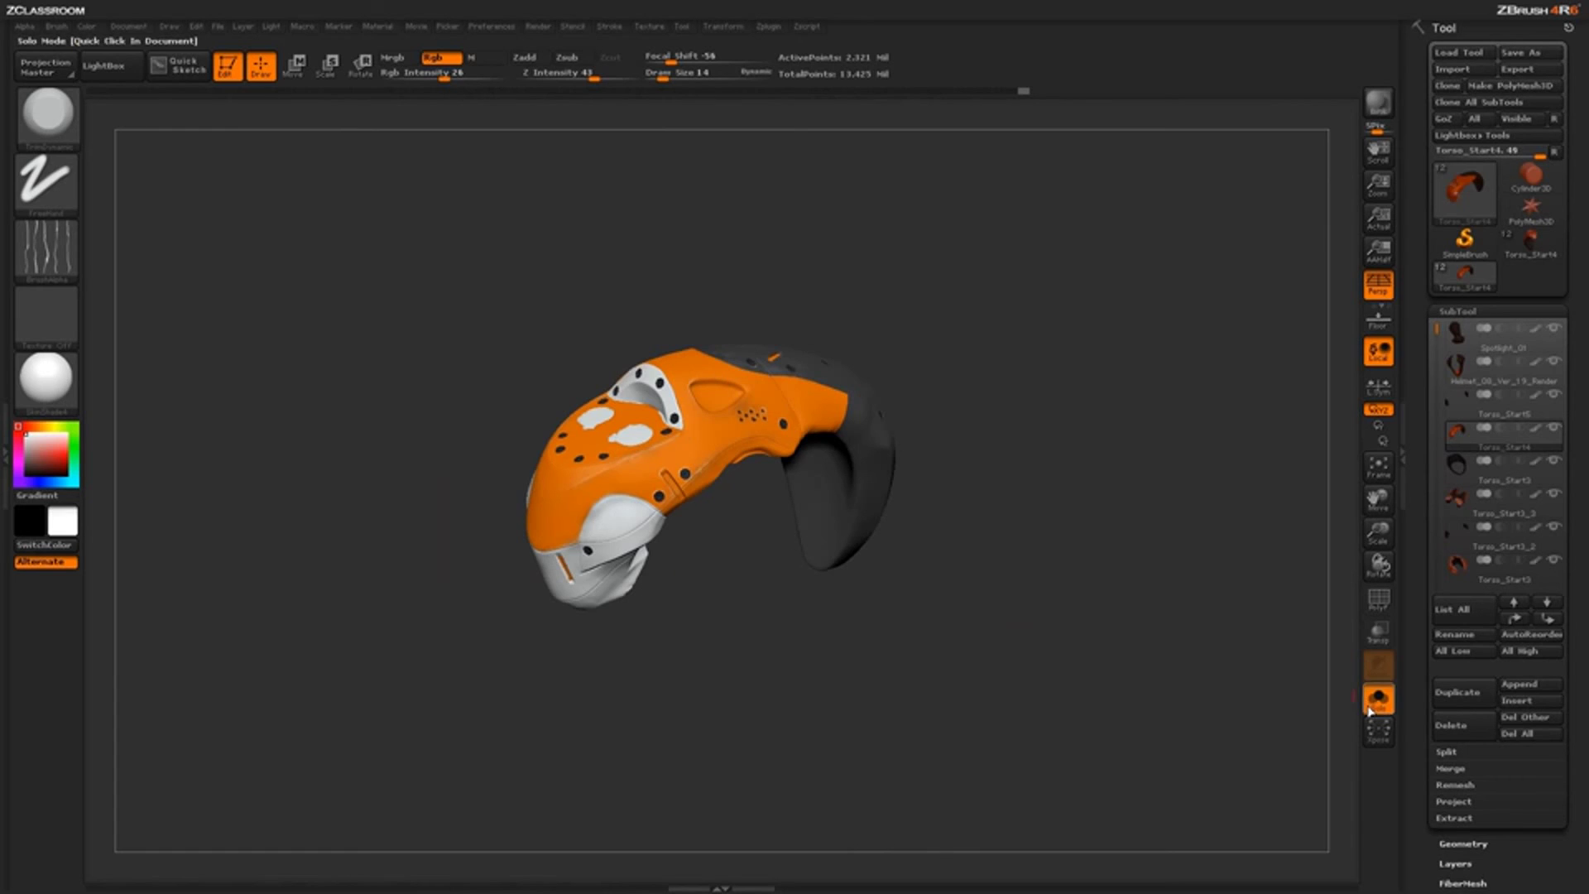
pyautogui.click(1082, 738)
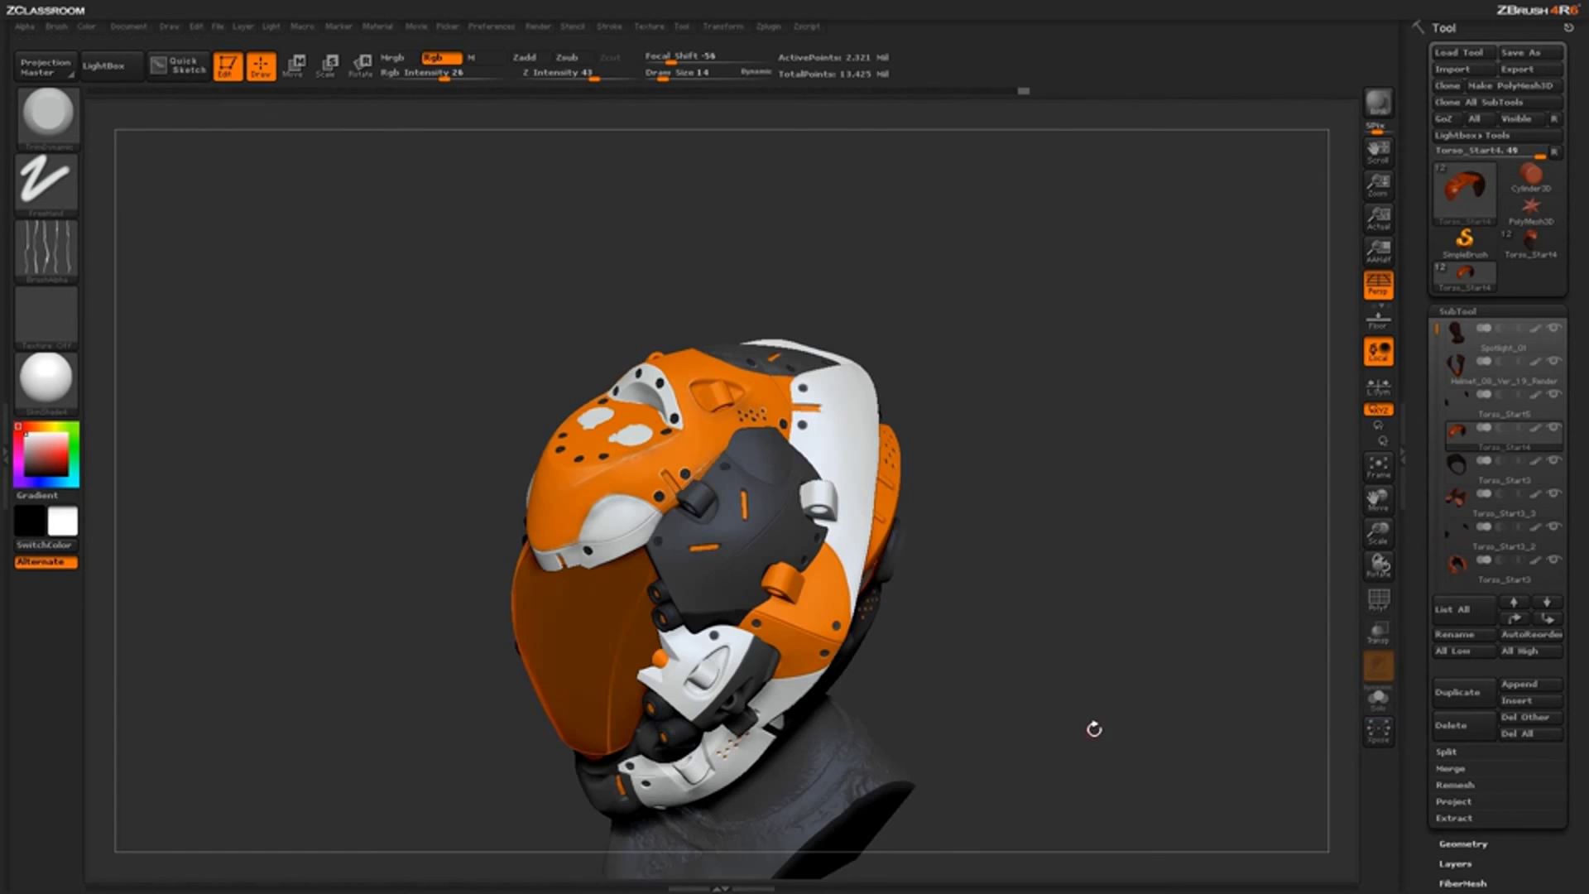